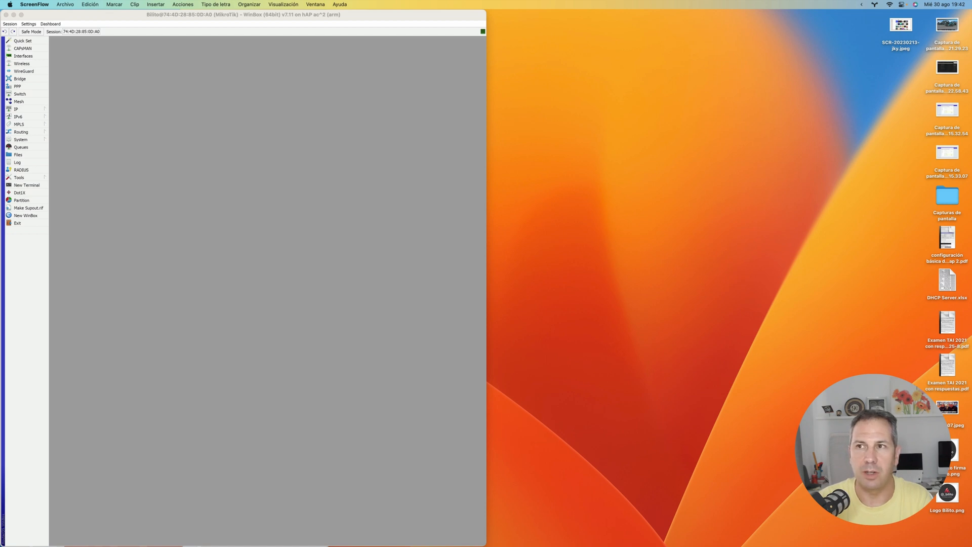
Enable DDNS in the router's IP Cloud settings with an update interval of 00:05:00.
key(super+Tab)
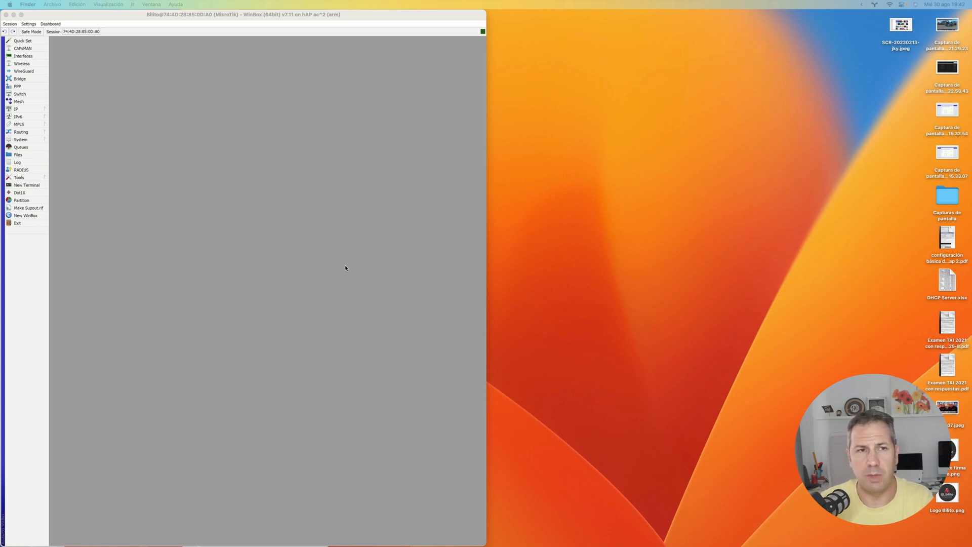
click(39, 109)
click(67, 125)
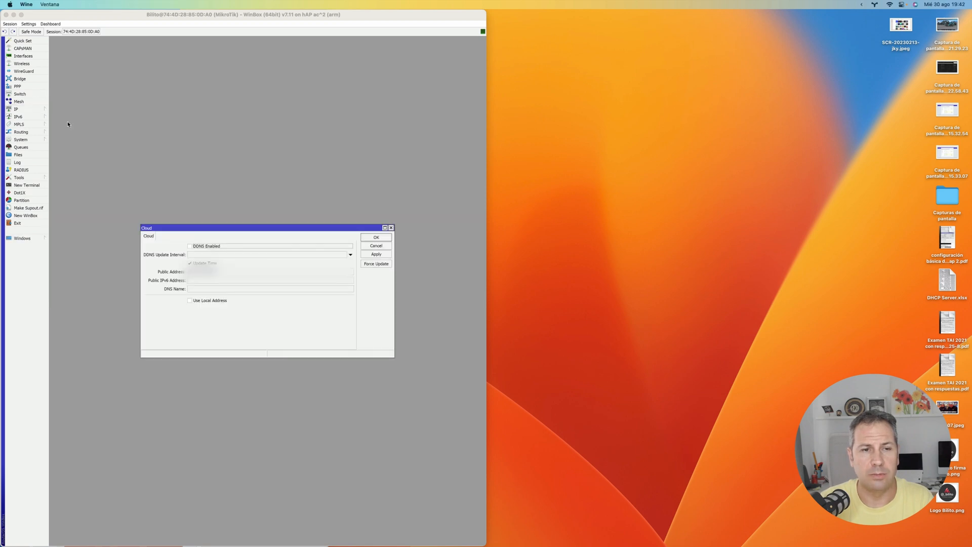
click(189, 247)
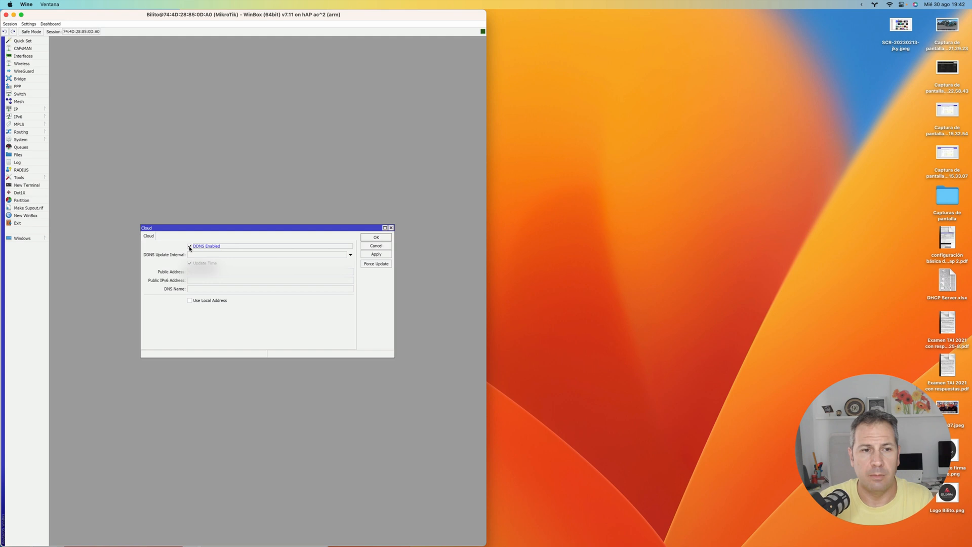
click(351, 255)
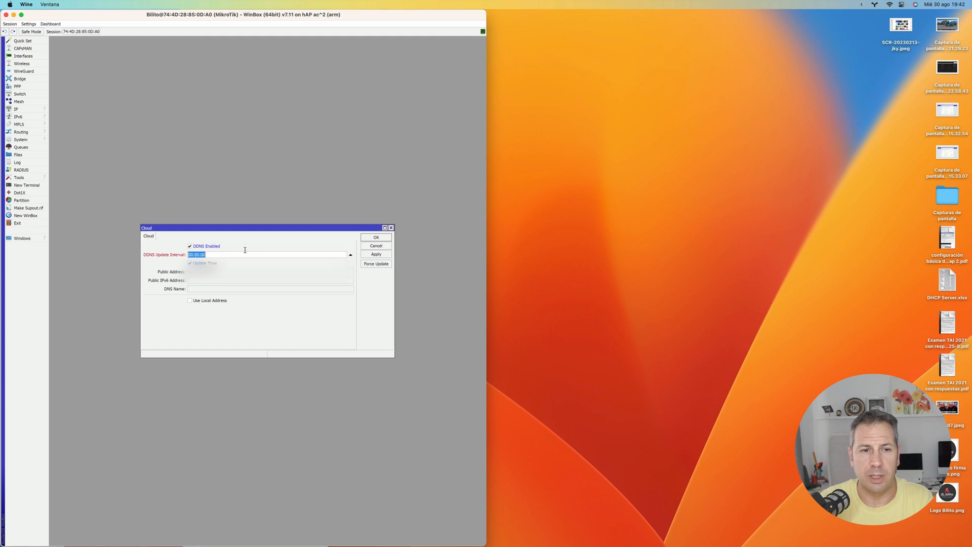
click(200, 256)
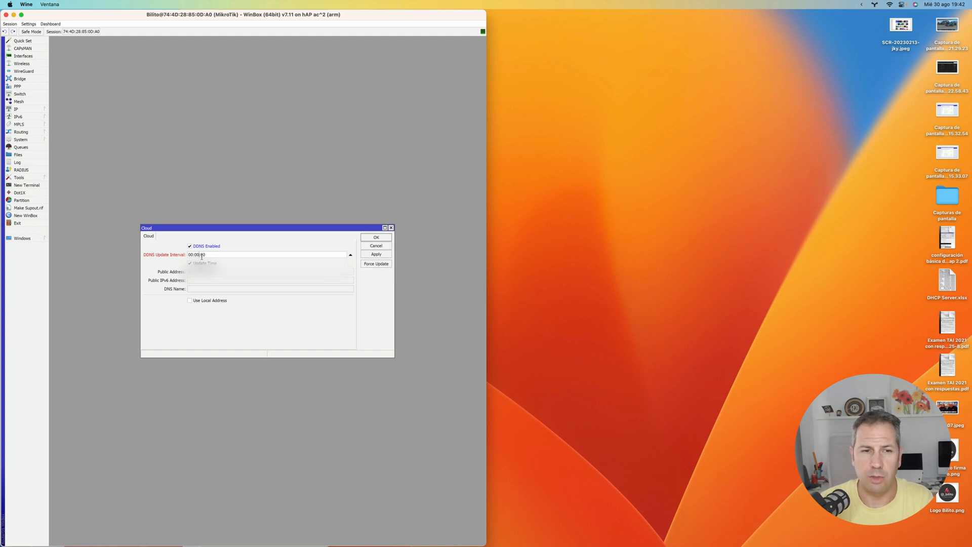
key(BackSpace)
text(1)
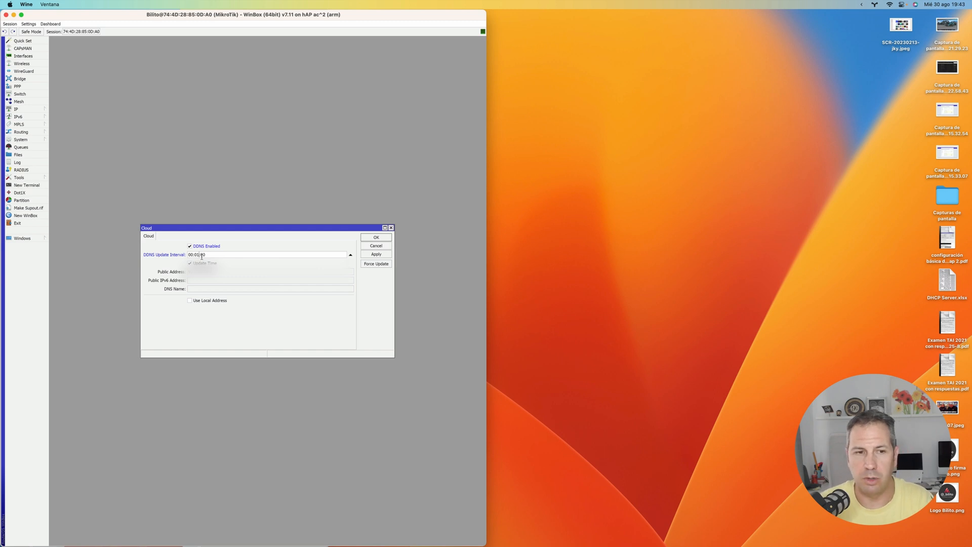
key(BackSpace)
text(5)
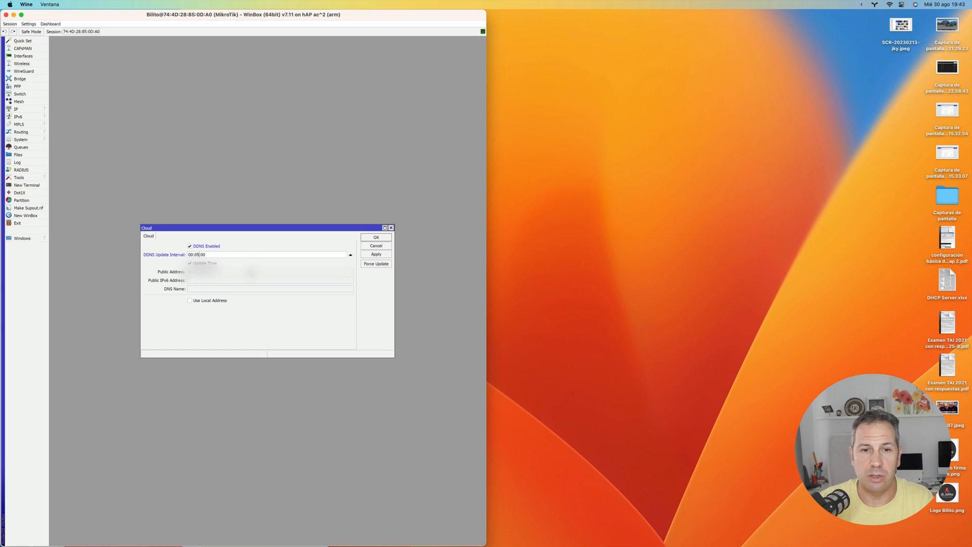
click(371, 237)
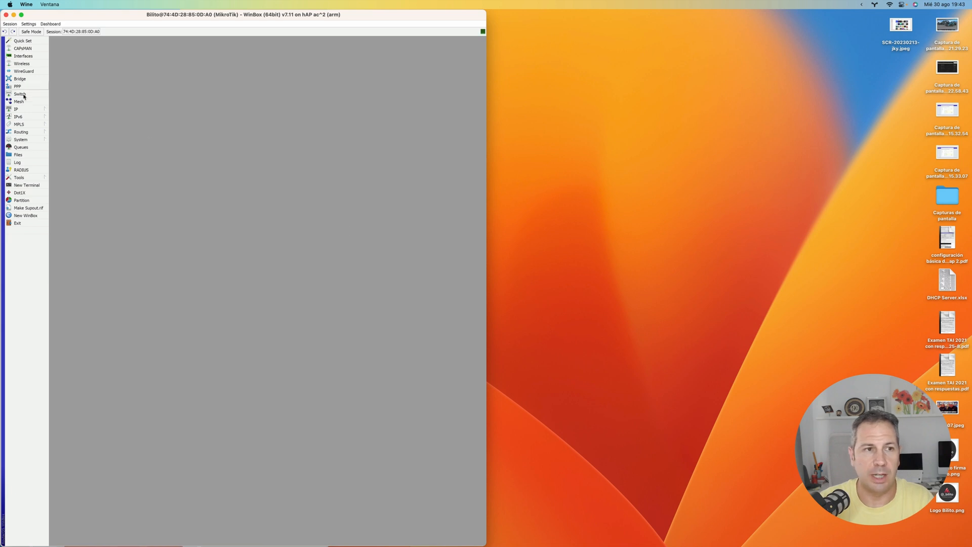
Check the public address and DNS name in the router's IP Cloud settings.
click(18, 109)
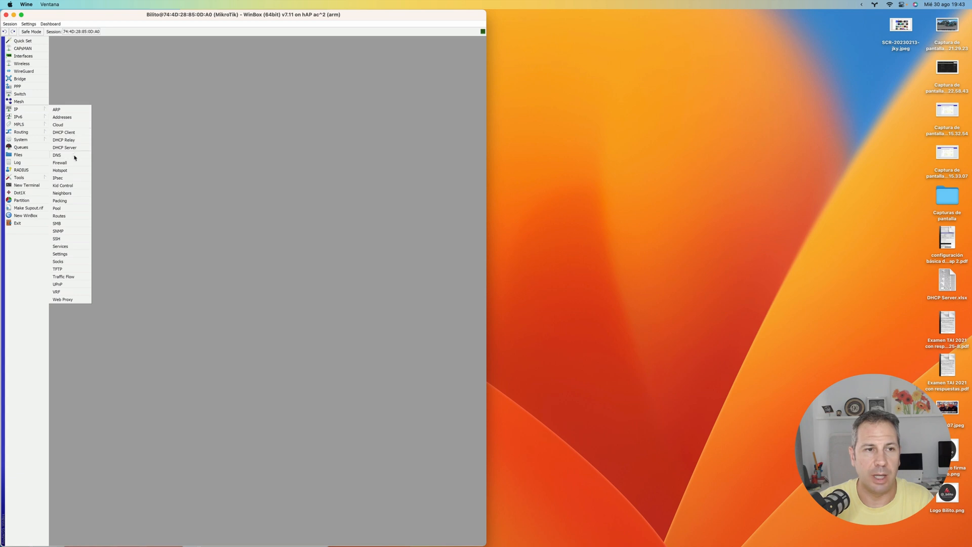
click(74, 124)
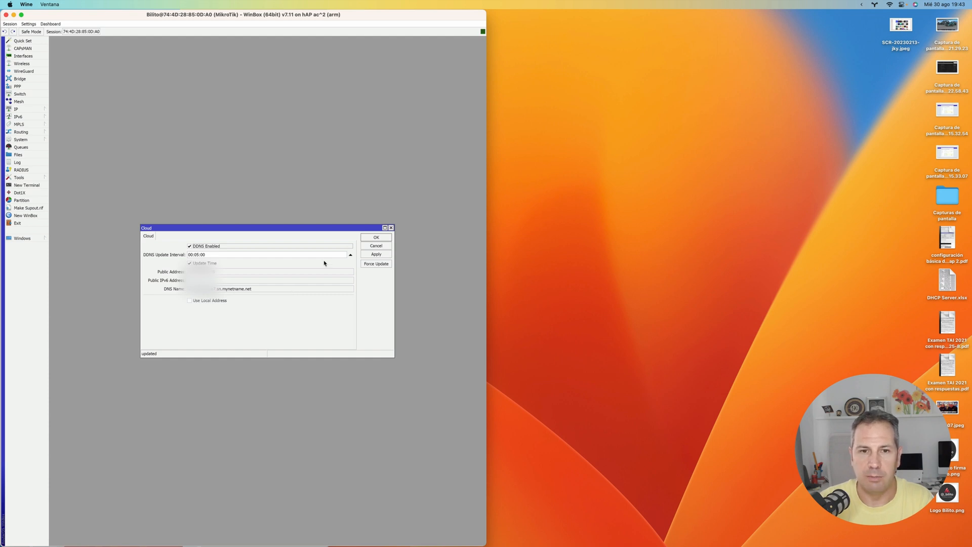
click(372, 239)
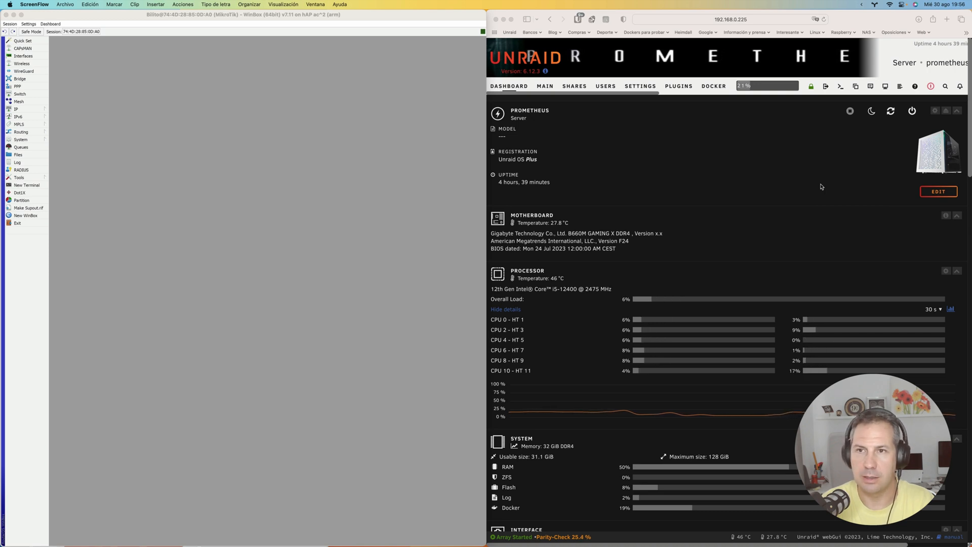
Switch to Safari and load tutoriales.bilito.eu in a new tab to test outside access.
key(super+t)
click(821, 186)
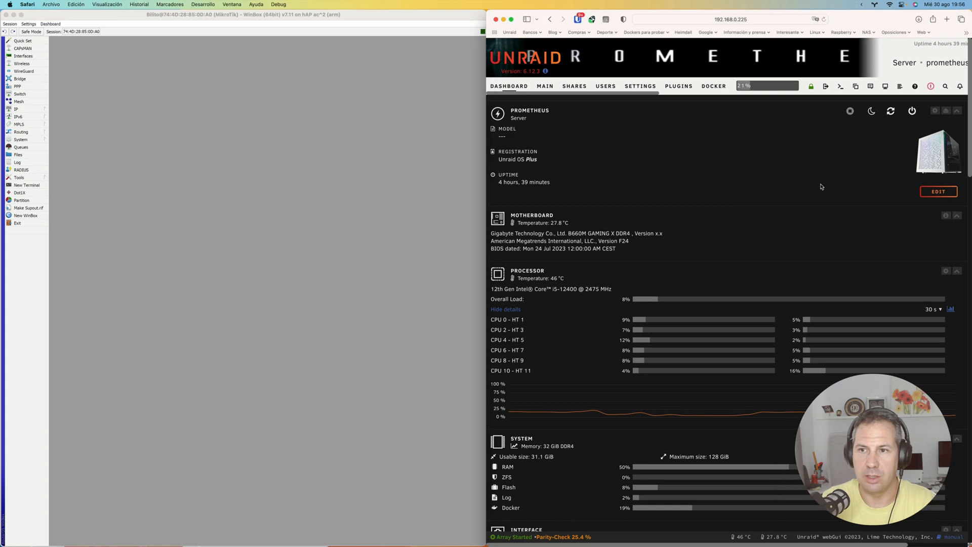
key(super+t)
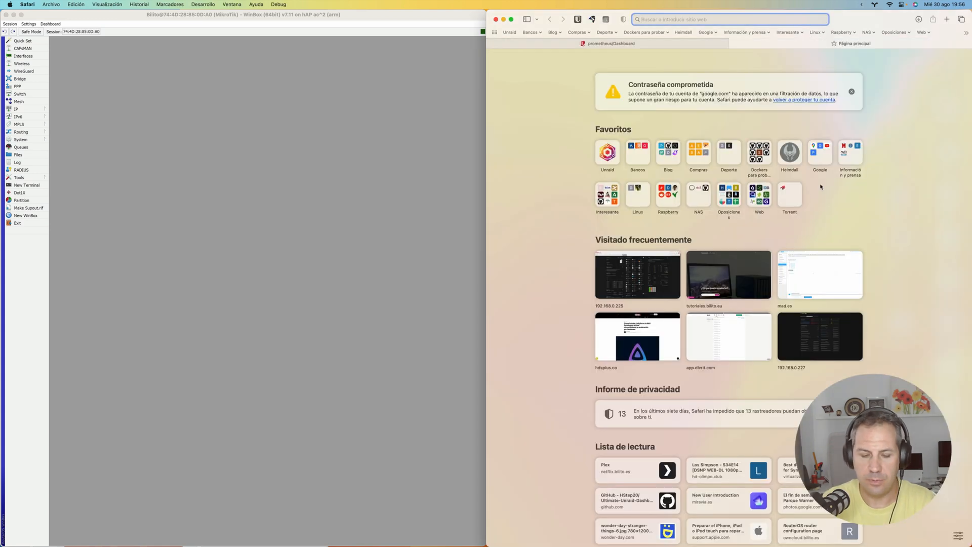
text(tu)
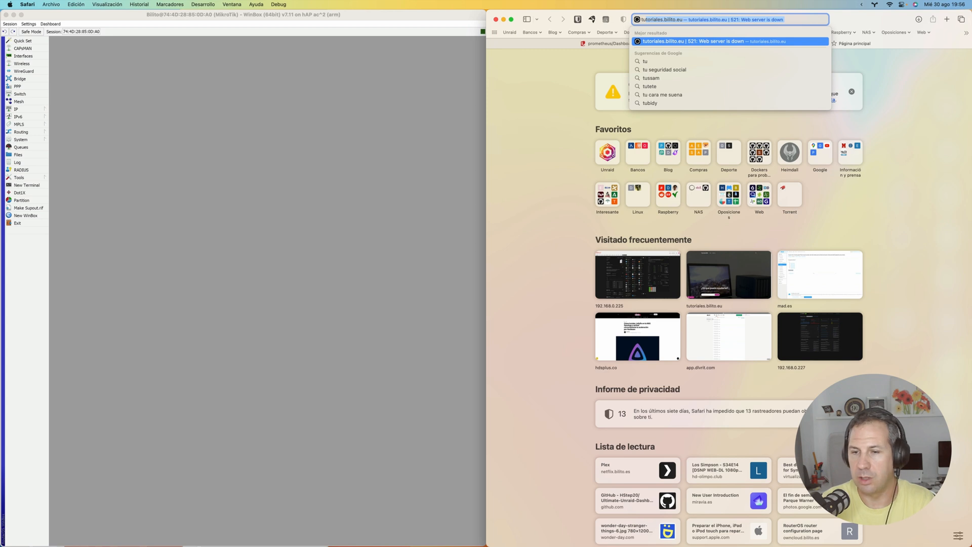
key(Return)
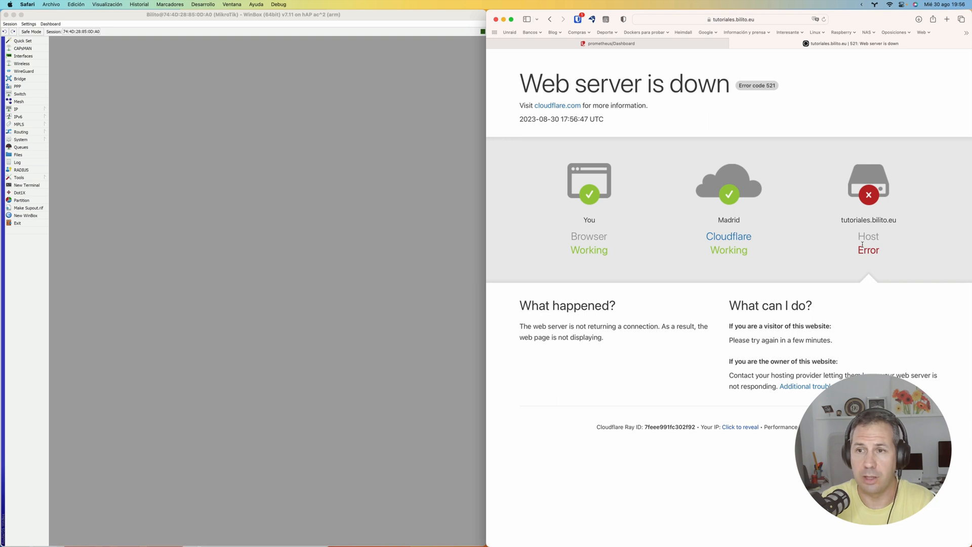
Return to WinBox and create a new firewall NAT rule with the chain set to dstnat.
click(365, 146)
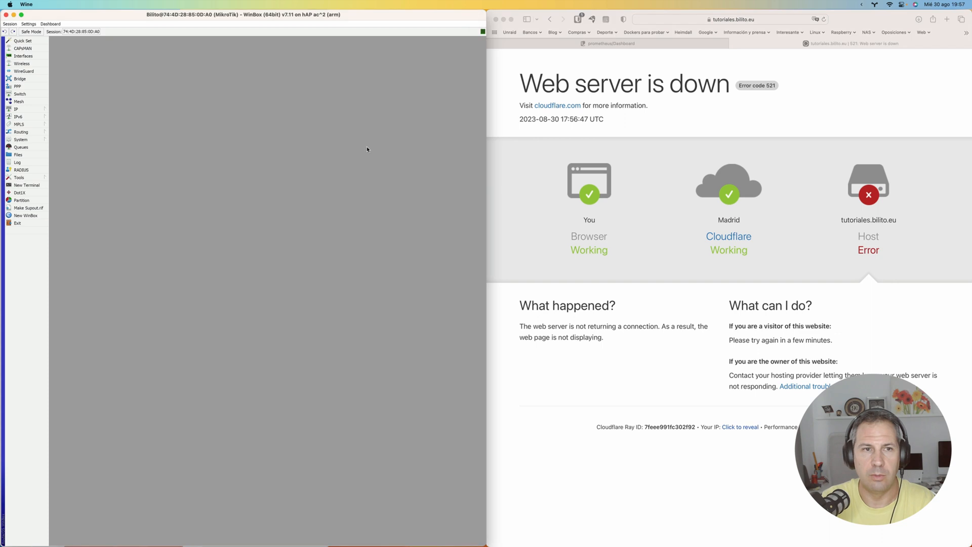
click(39, 111)
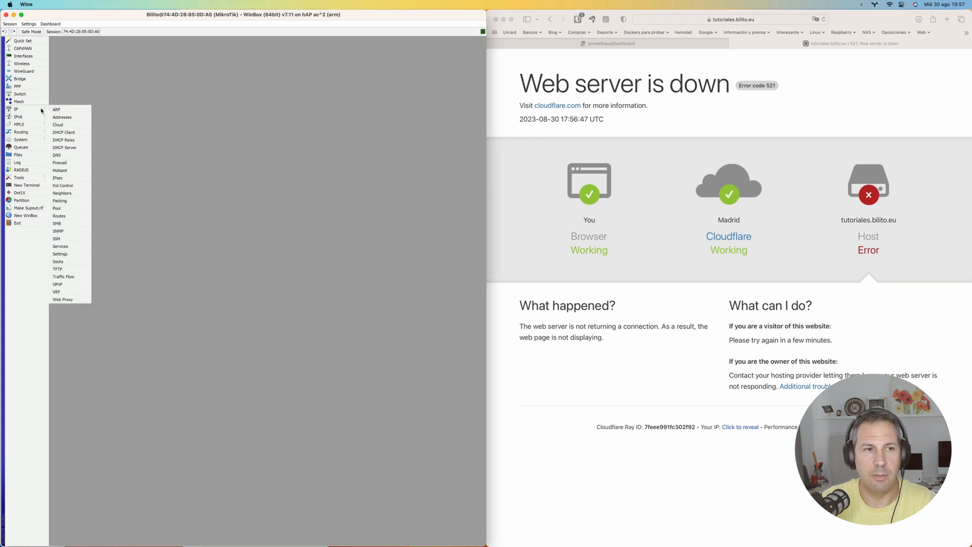
click(63, 165)
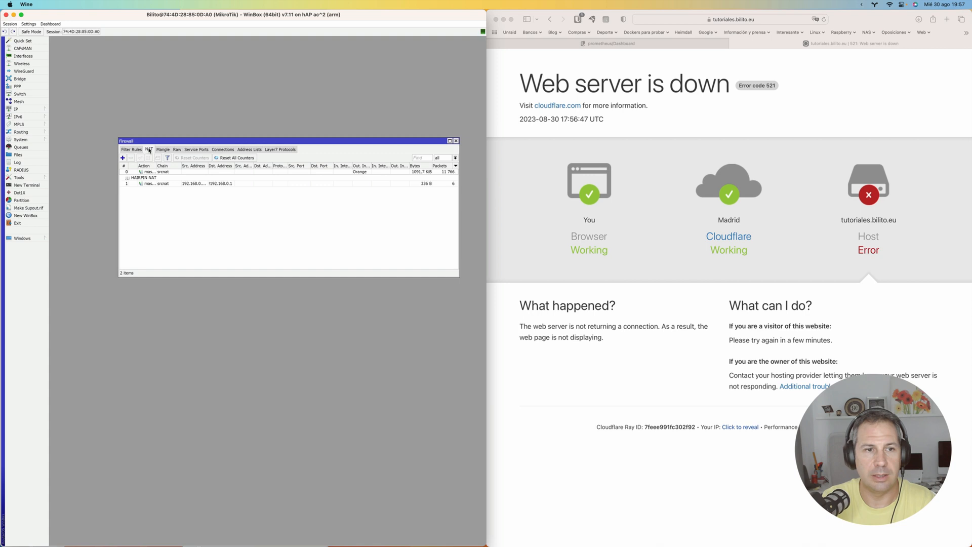
click(122, 158)
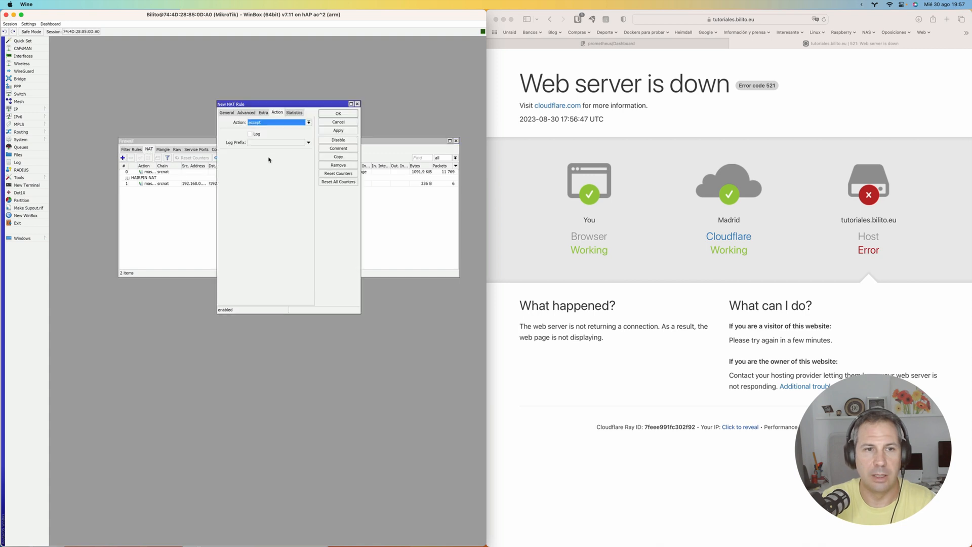
click(225, 113)
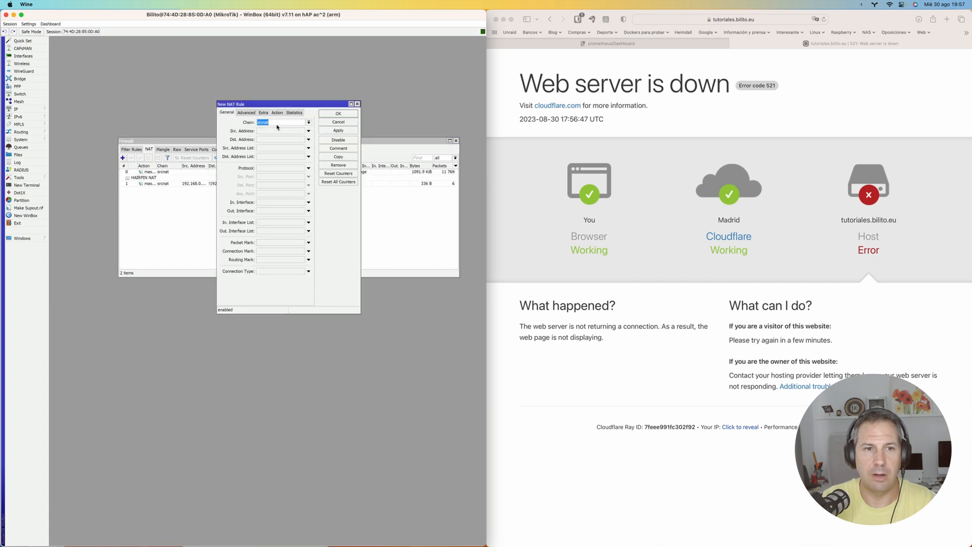
click(308, 124)
click(304, 132)
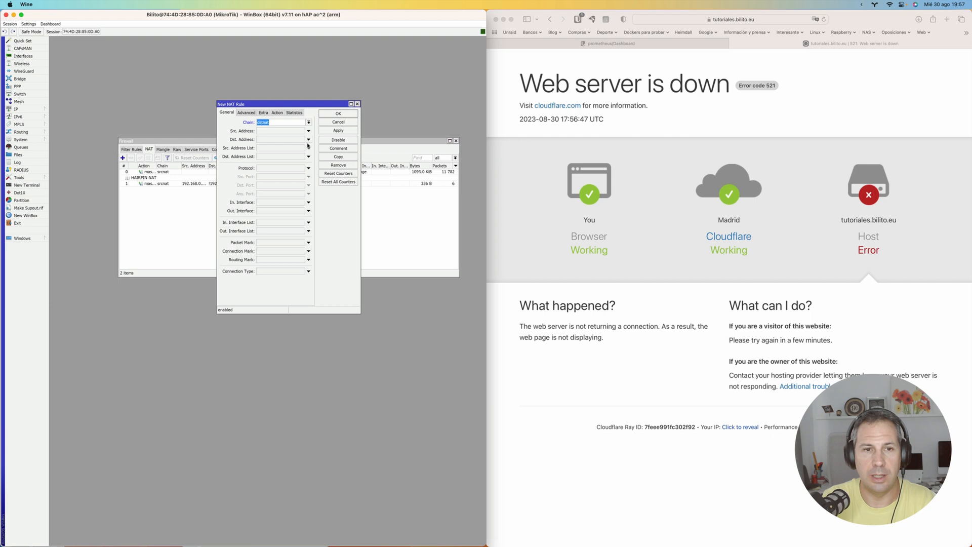
Match any destination address except 192.168.0.1 in the new NAT rule, with protocol 6 (tcp) and destination port 80.
click(308, 140)
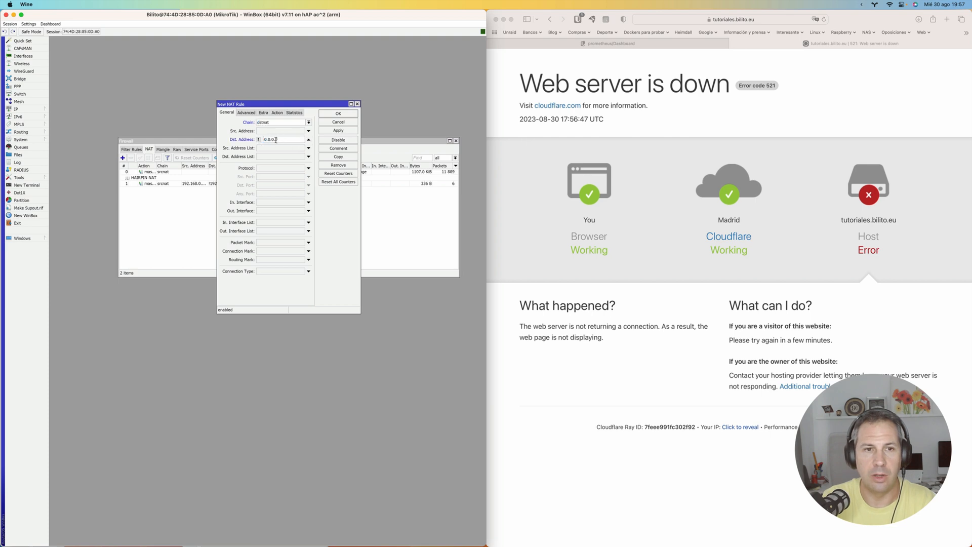
text(192.168.0.1)
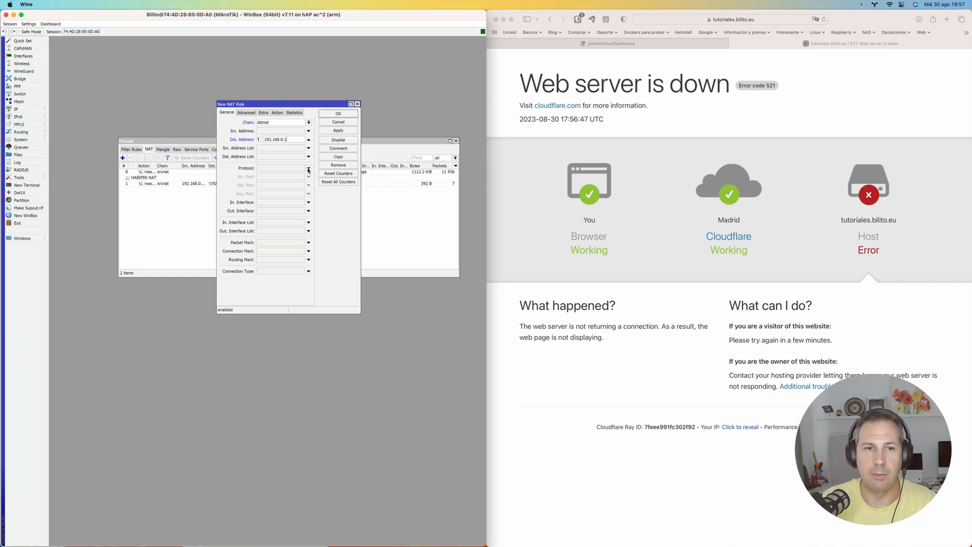
click(308, 169)
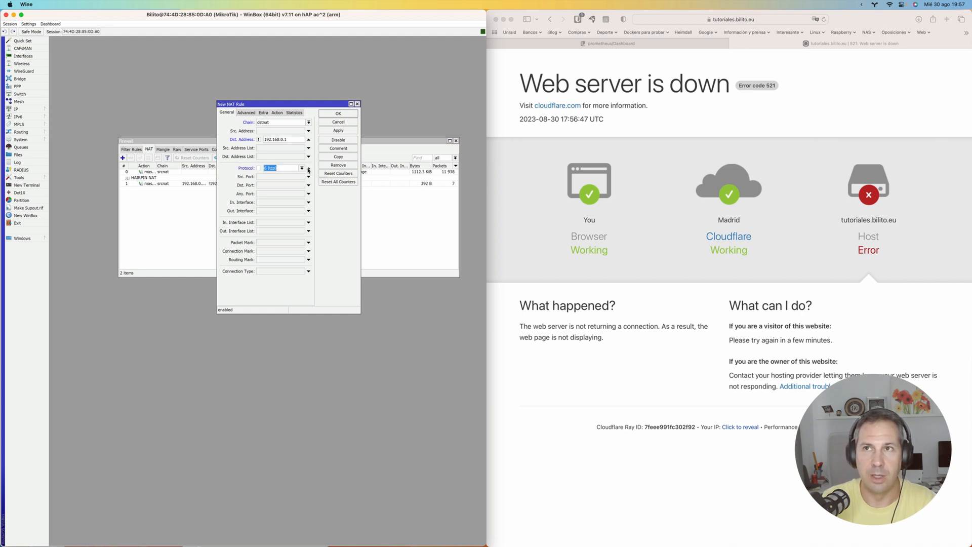
click(300, 186)
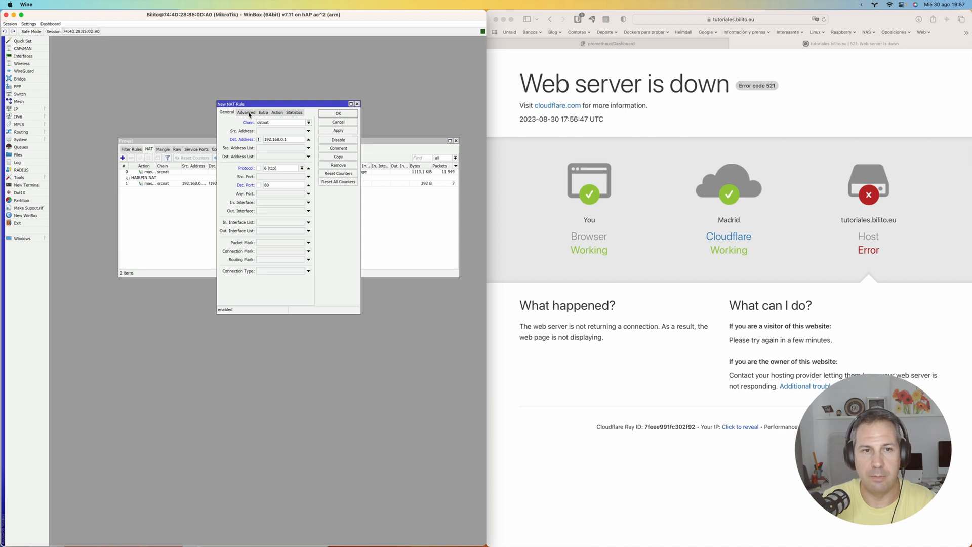
Set the new NAT rule's destination address type to local.
click(247, 113)
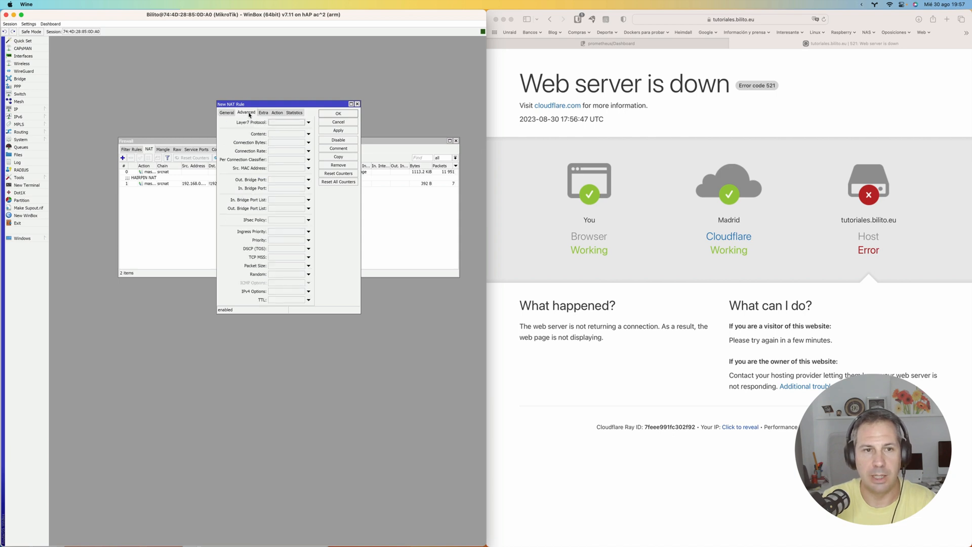
click(264, 113)
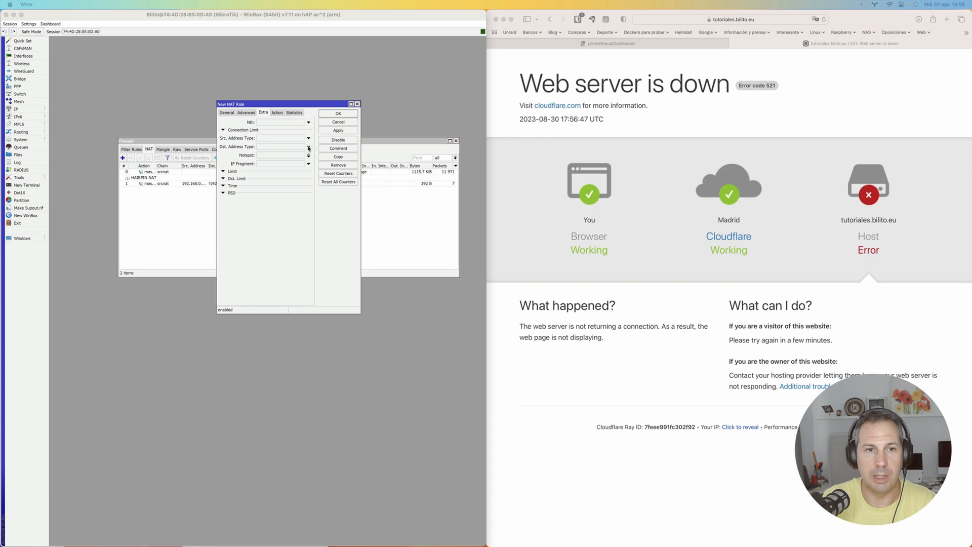
click(307, 147)
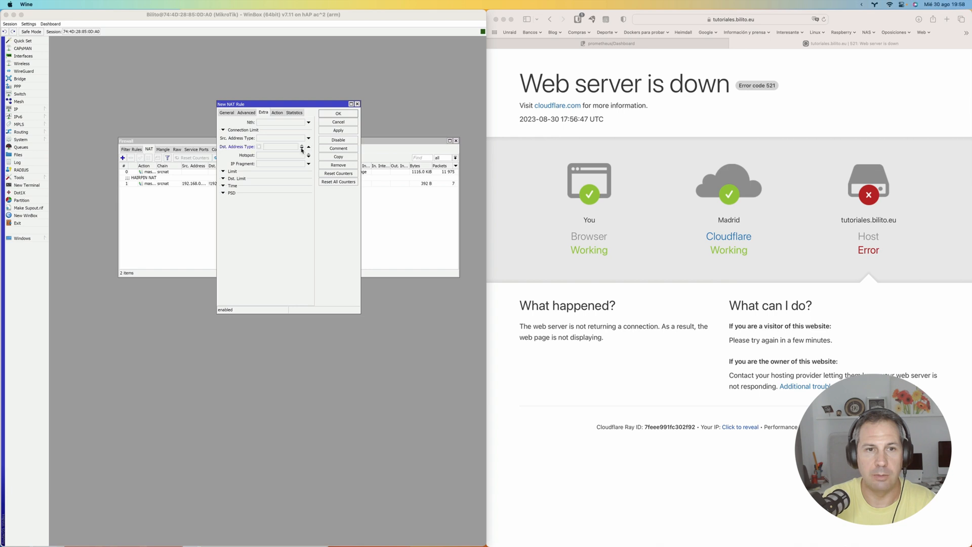
click(301, 148)
click(301, 155)
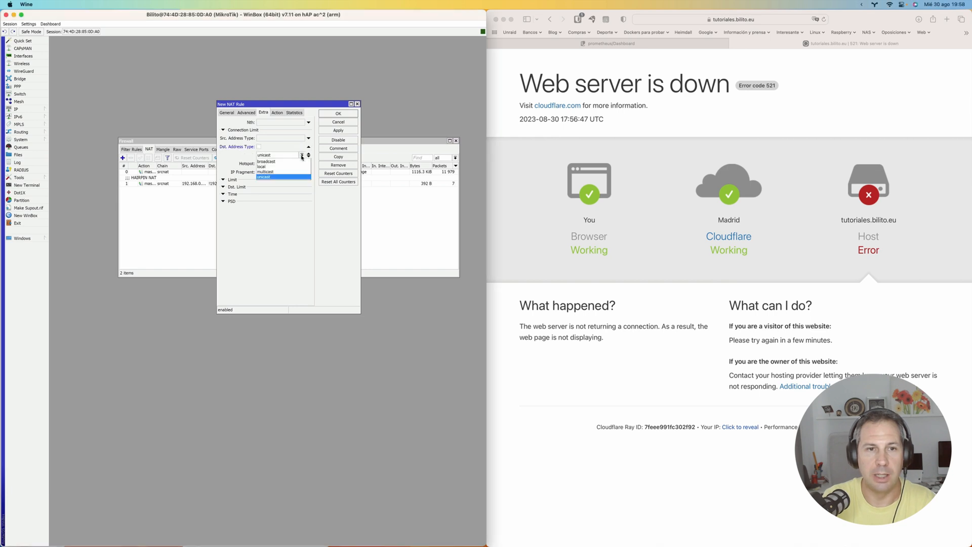
click(297, 168)
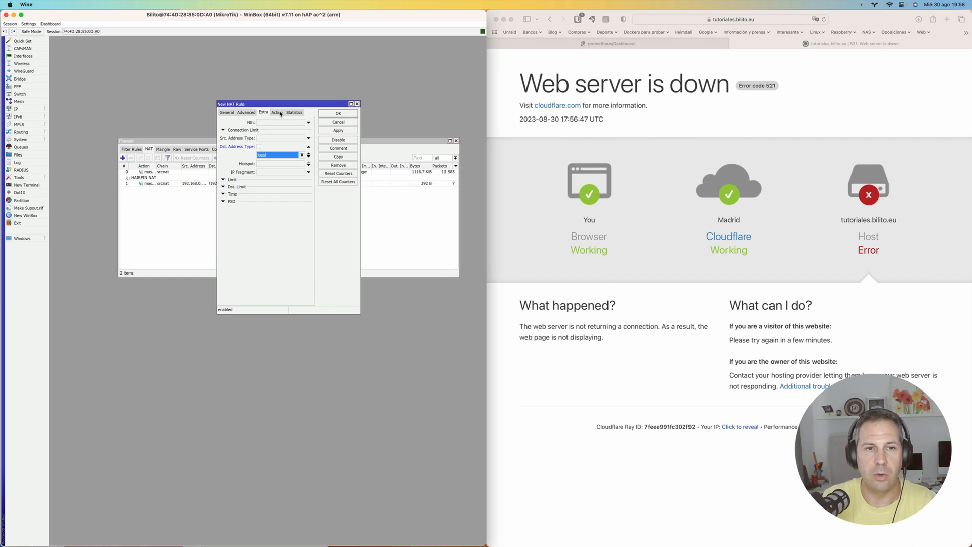
Set the new NAT rule's action to dst-nat towards address 192.168.0.225 and port 9081, and save the rule.
click(281, 113)
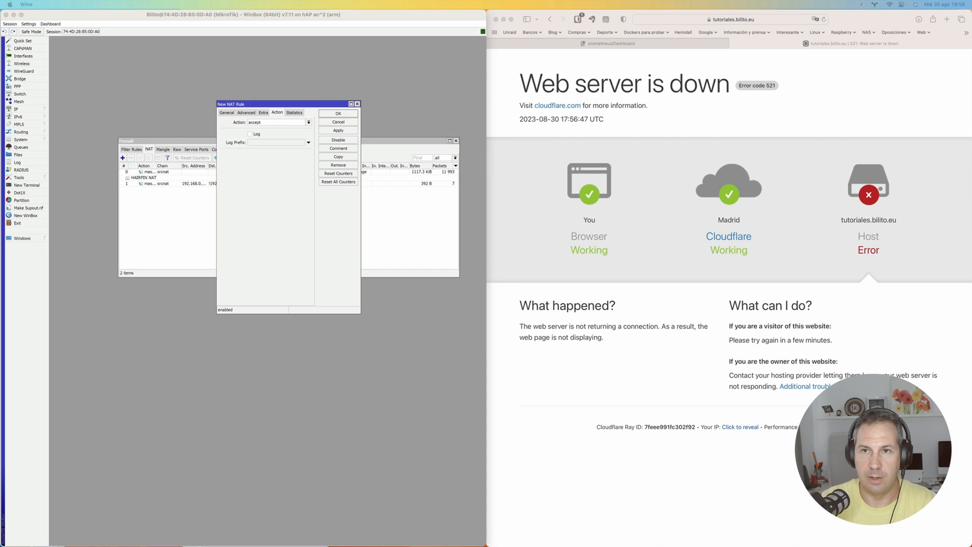
click(309, 122)
click(308, 122)
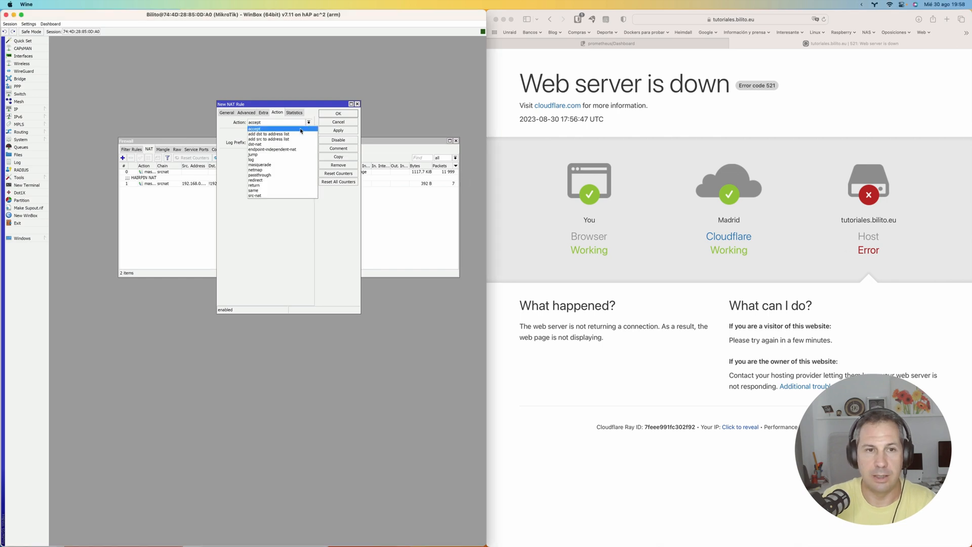
click(275, 145)
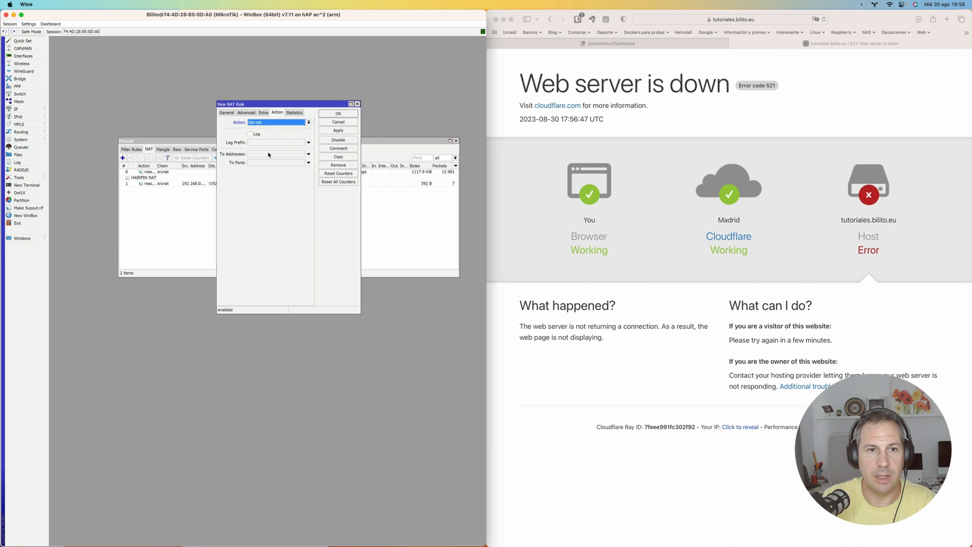
click(268, 155)
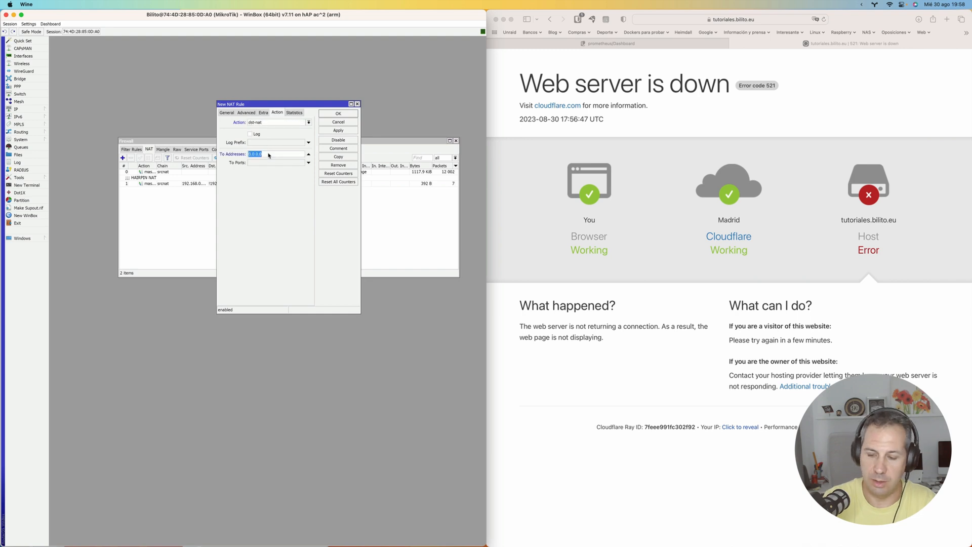
text(192.1)
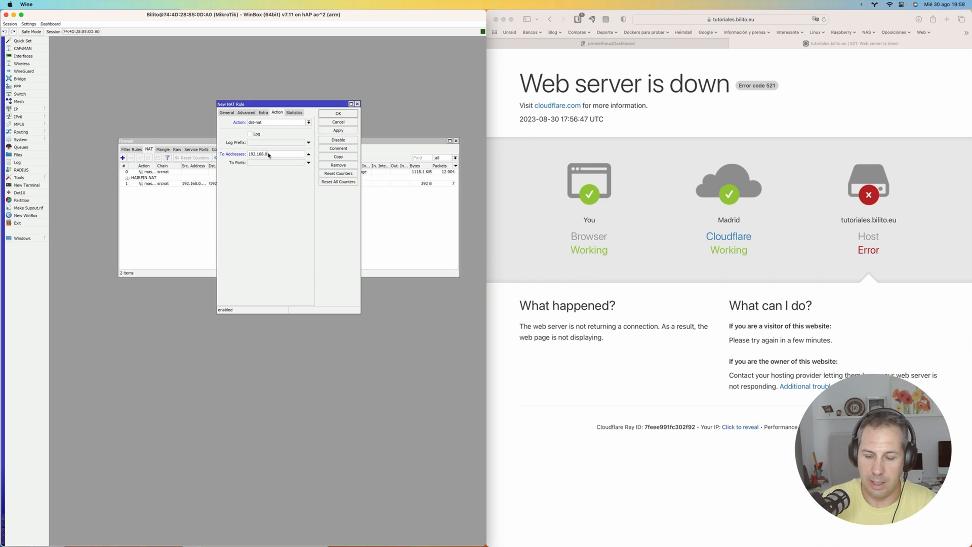
text(68.0.225)
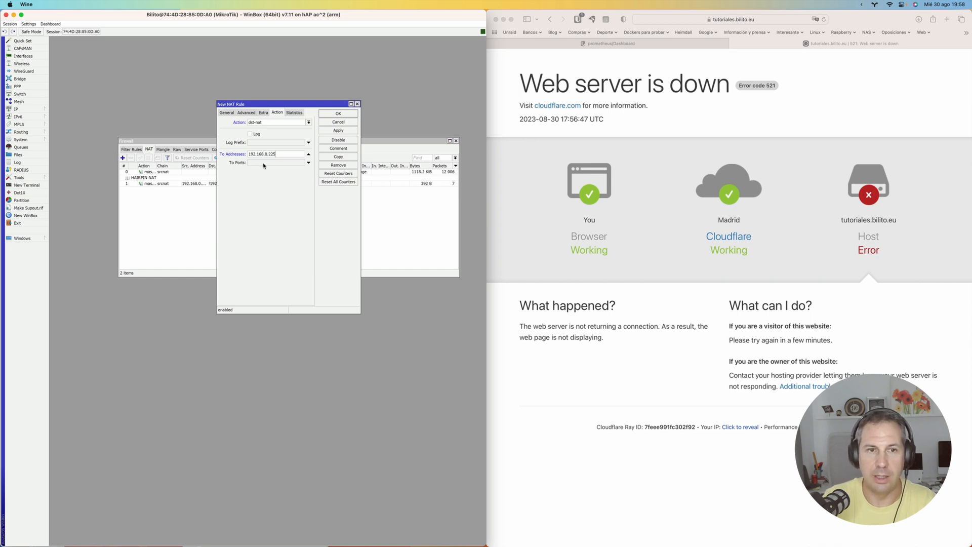
click(263, 163)
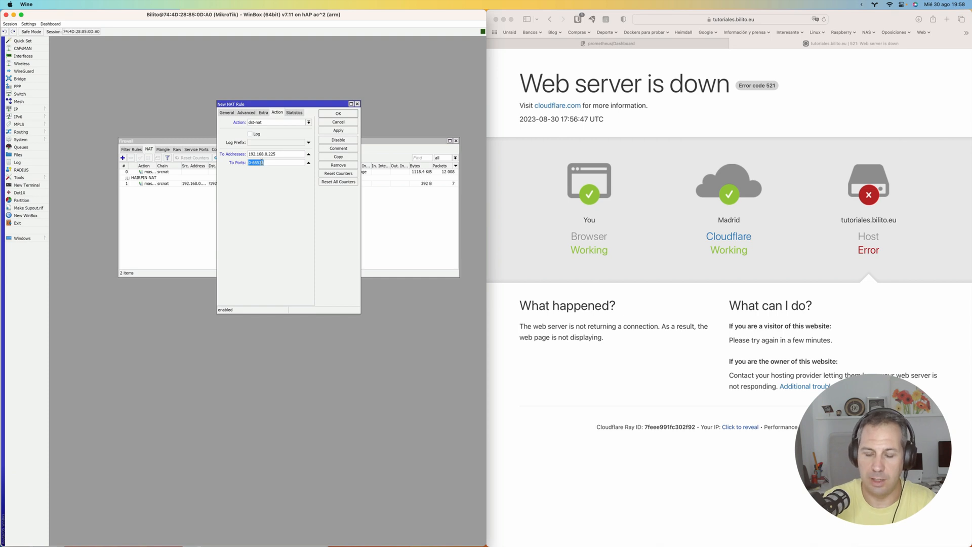
text(9081)
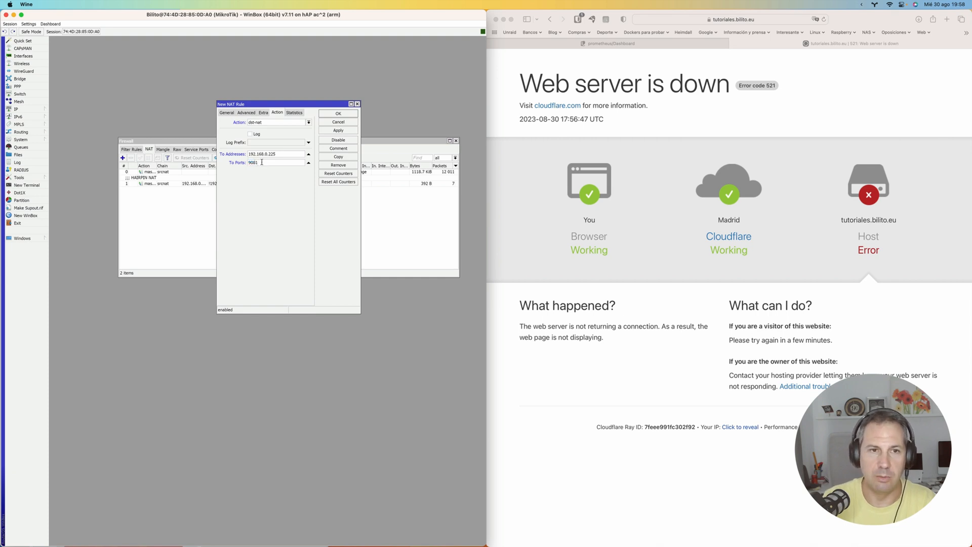
click(338, 114)
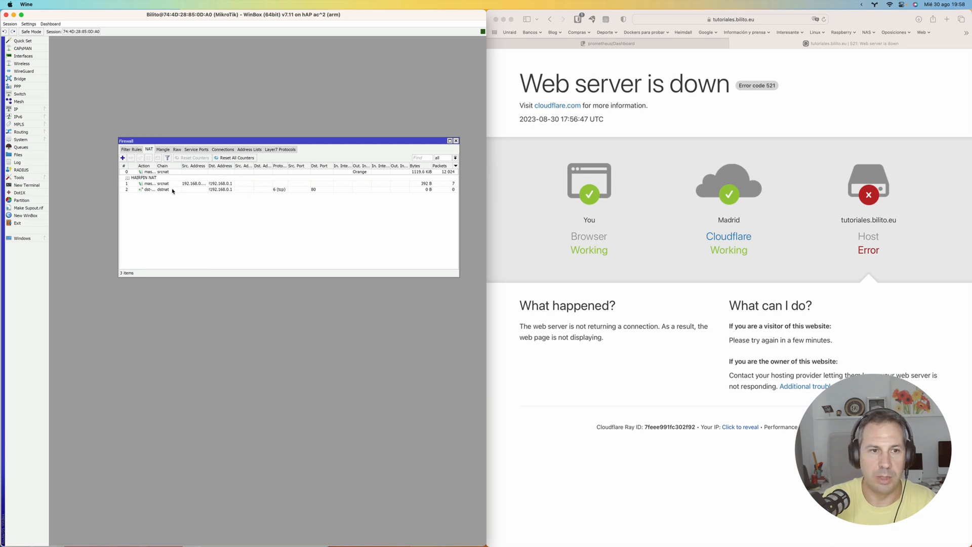
click(172, 190)
right_click(172, 190)
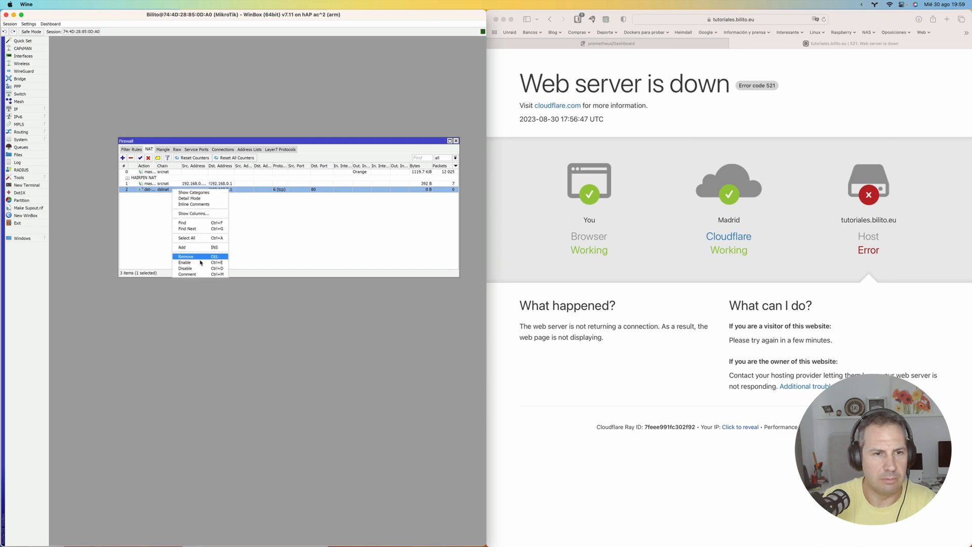
click(130, 219)
click(130, 219)
double_click(155, 190)
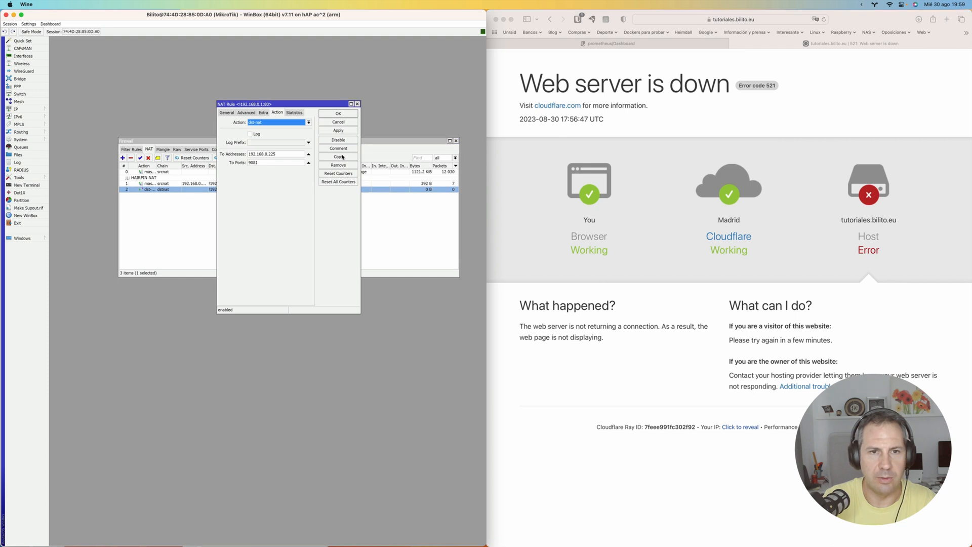
click(342, 157)
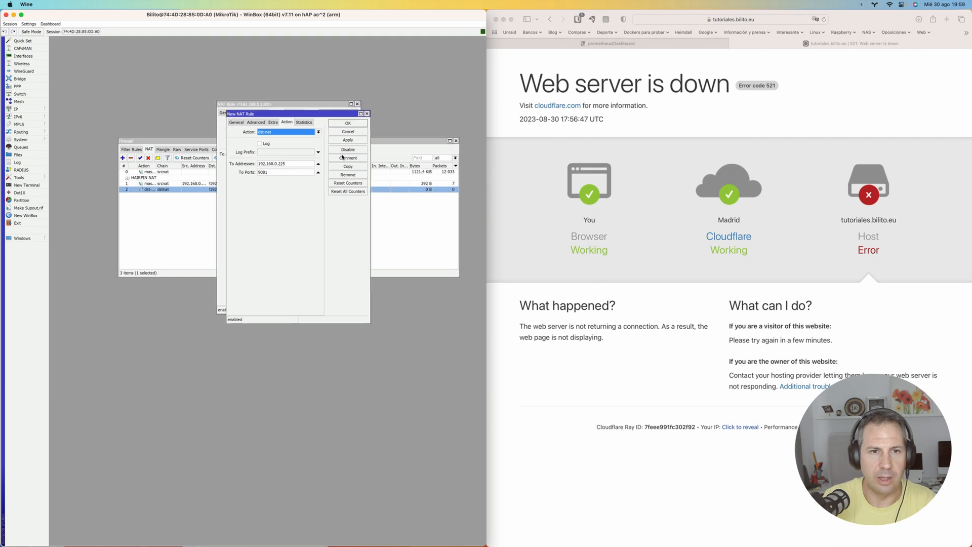
click(342, 106)
click(357, 104)
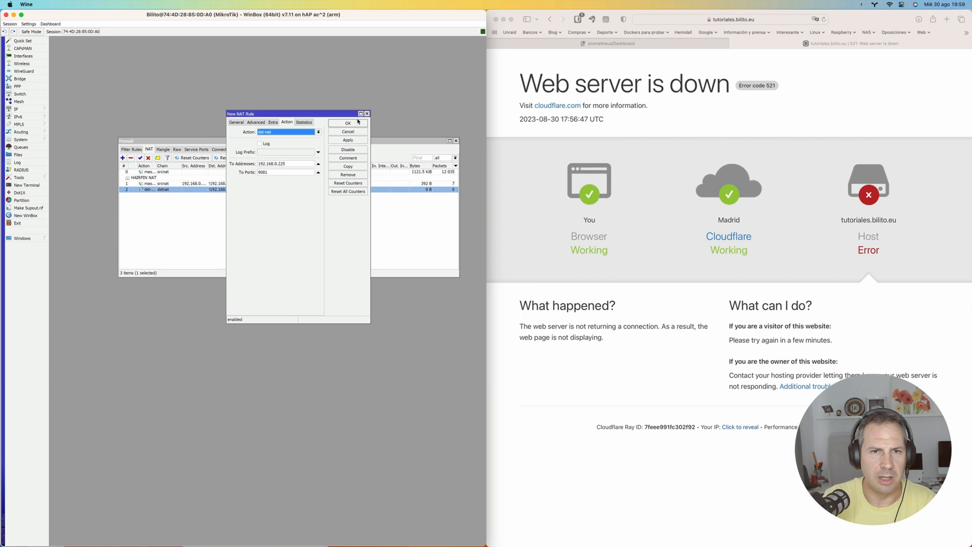
click(366, 114)
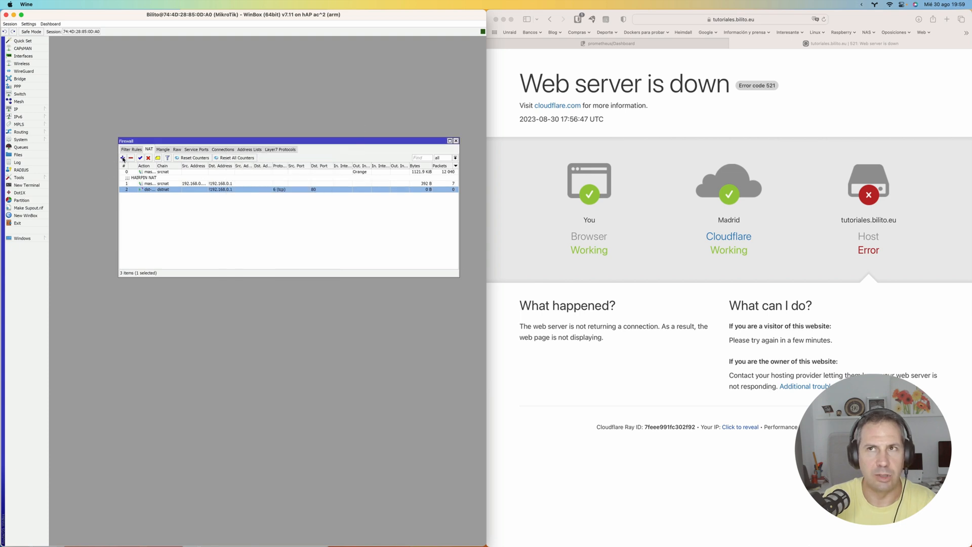
Create another firewall NAT rule with the chain set to dstnat.
click(123, 158)
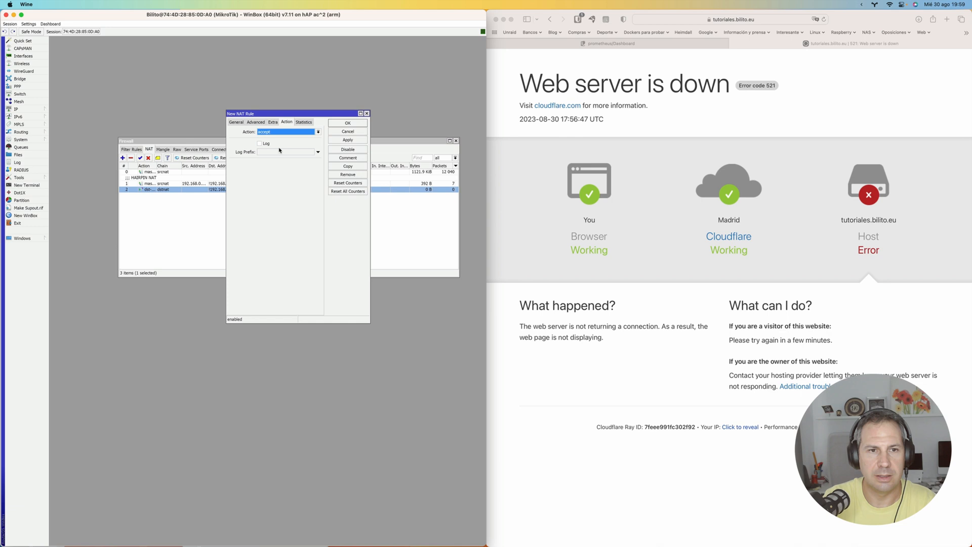
click(232, 122)
click(318, 132)
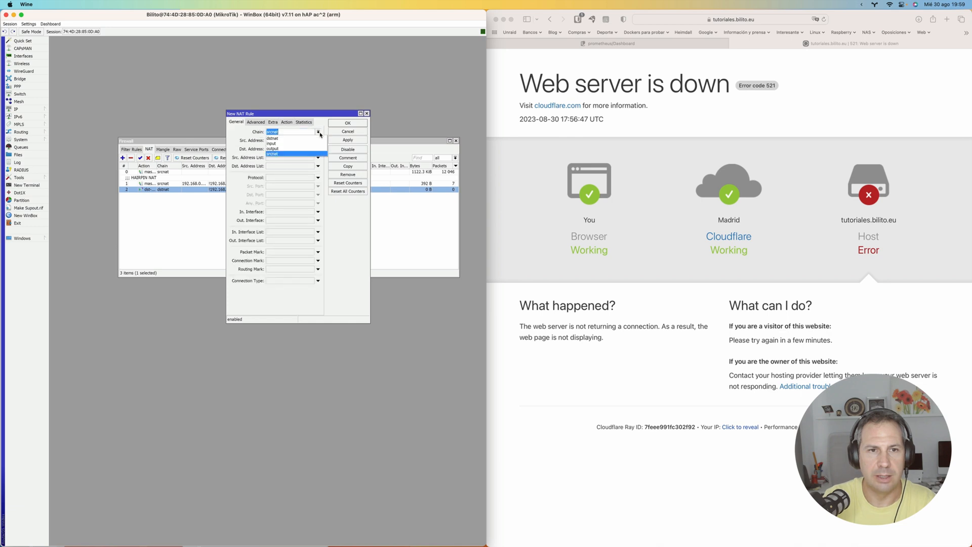
click(310, 139)
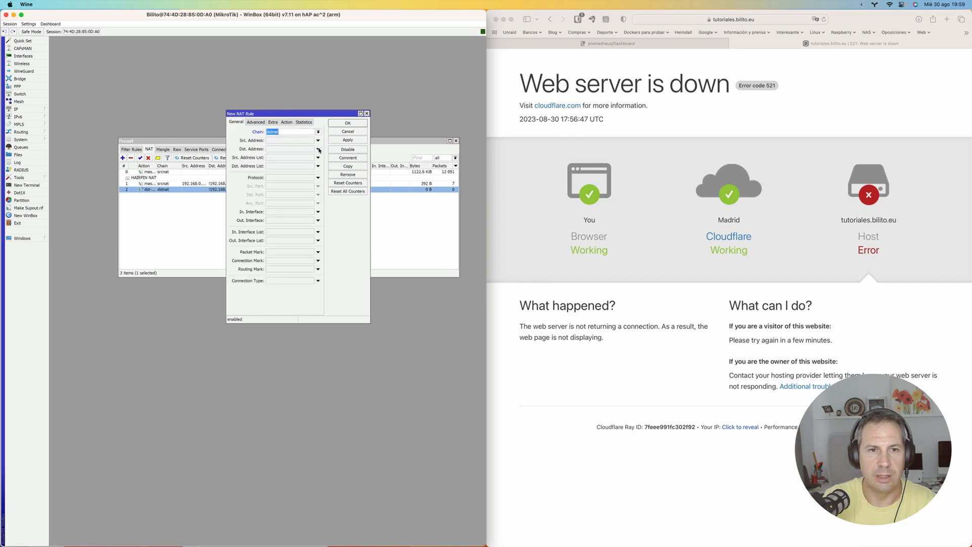
Match any destination address except 192.168.0.1 in the second dstnat rule, with protocol 6 (tcp) and destination port 443.
click(318, 149)
click(269, 148)
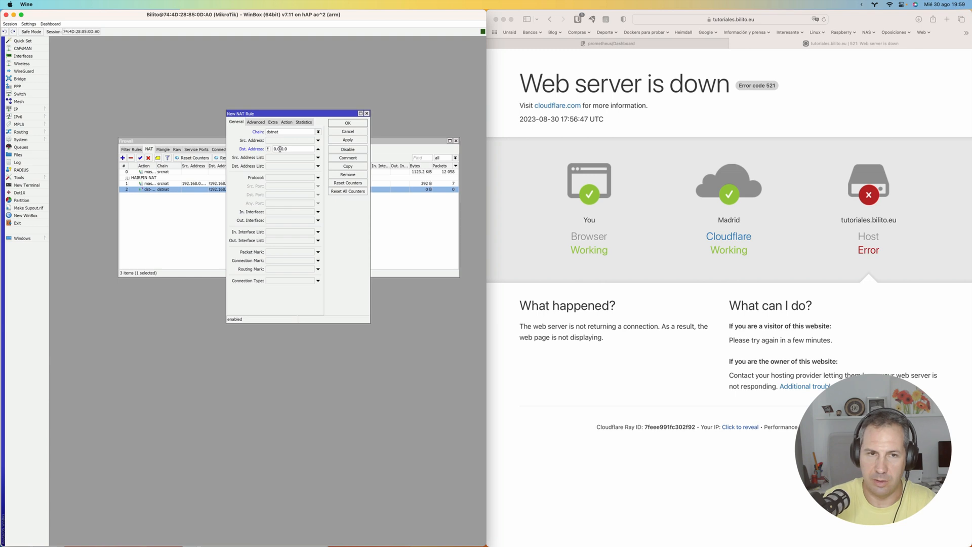
double_click(280, 149)
text(192.168)
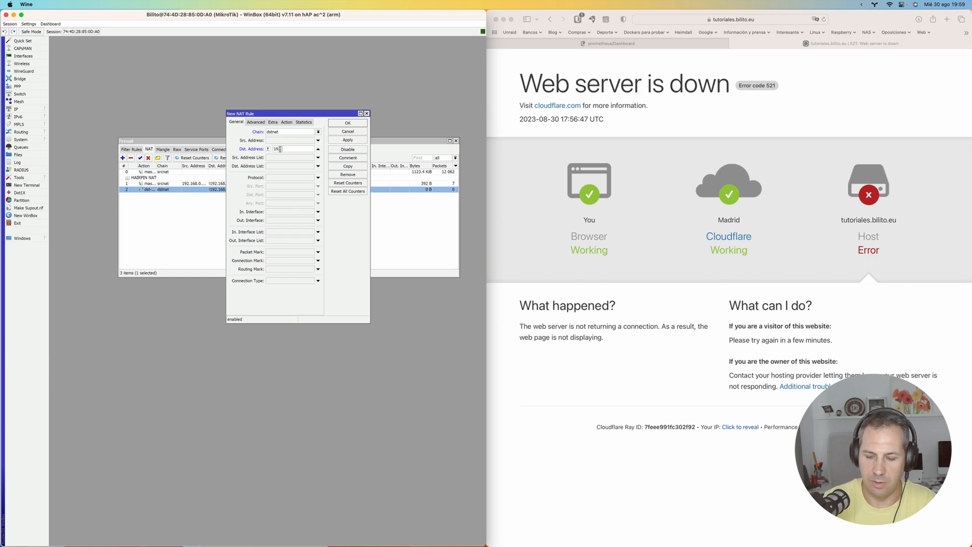
text(.0.1)
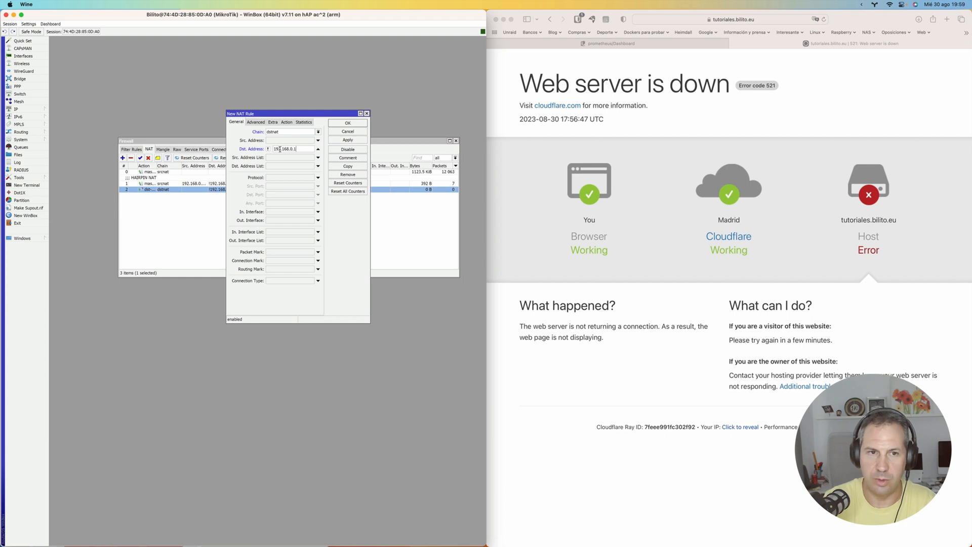
click(318, 177)
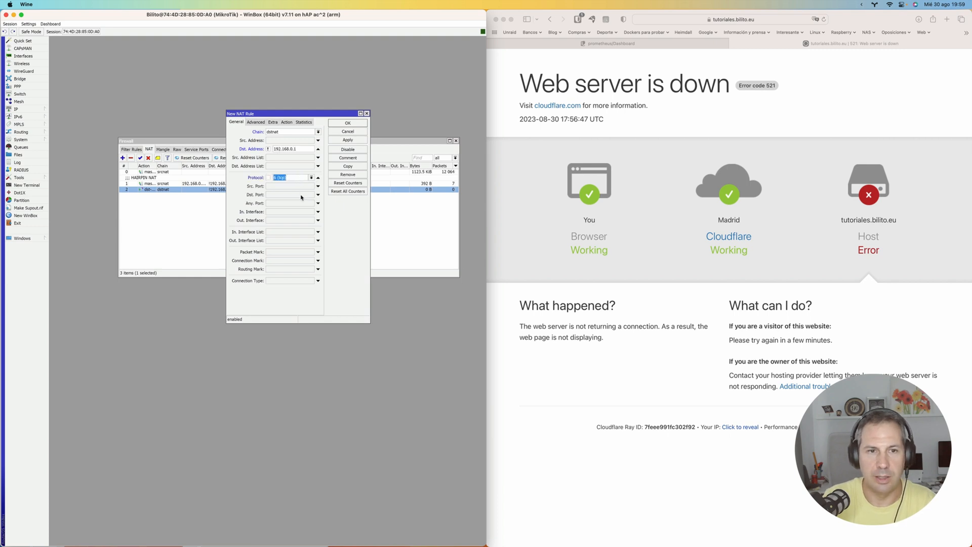
click(318, 195)
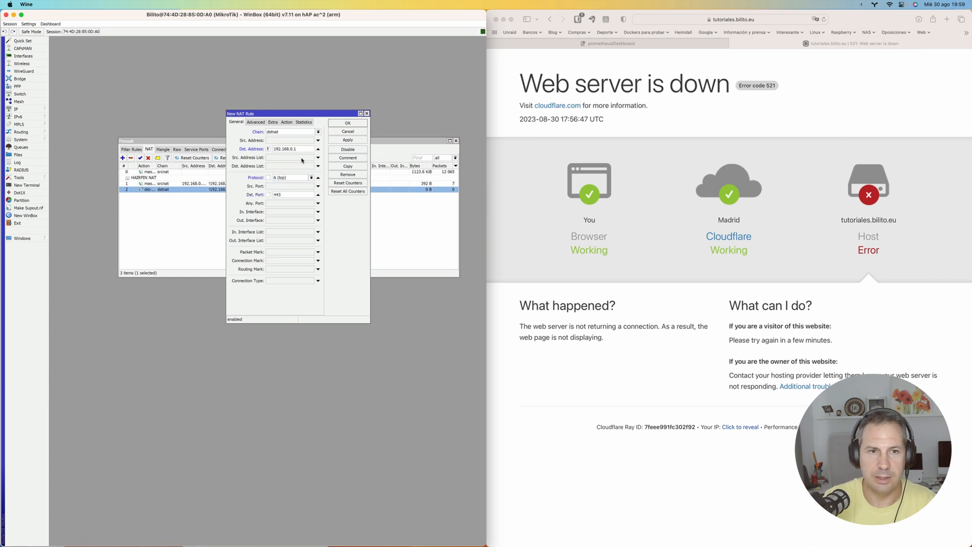
Set the port 443 rule's destination address type to local.
click(272, 123)
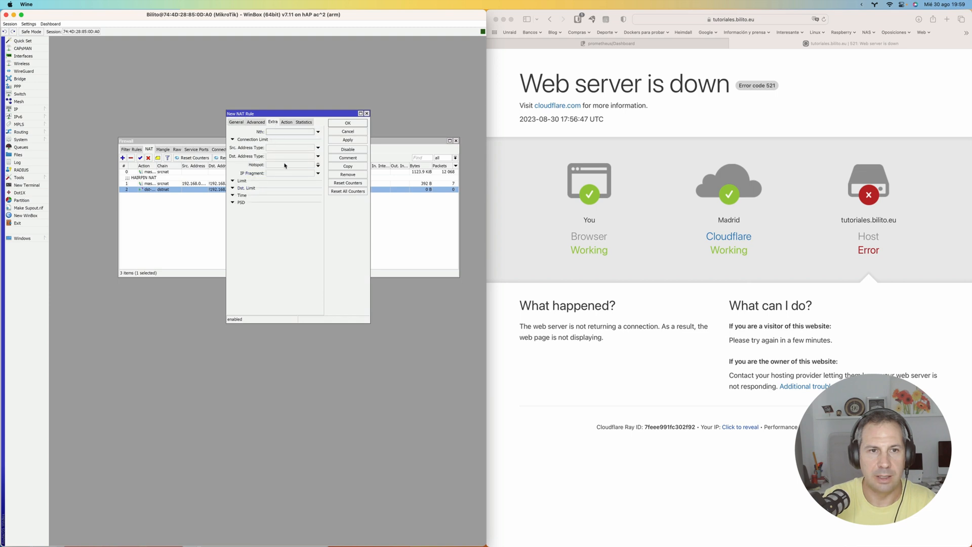
click(312, 157)
click(310, 164)
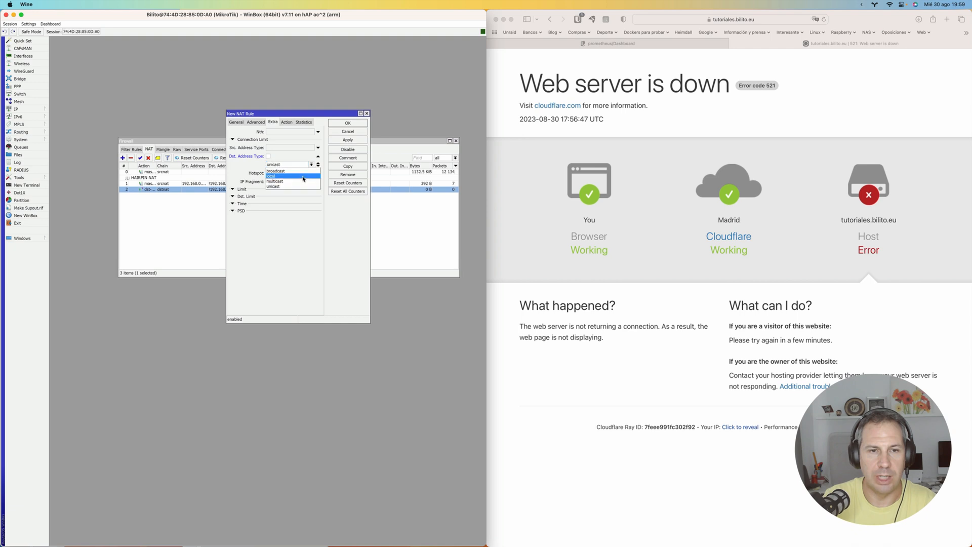
click(303, 176)
Set the port 443 rule's action to dst-nat towards address 192.168.0.225 and port 3443, and save the rule.
click(287, 123)
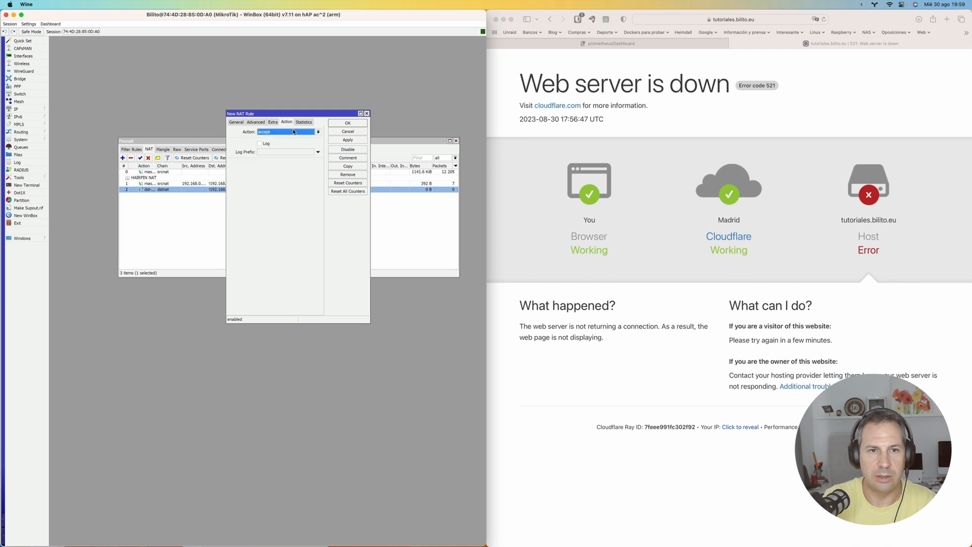
click(318, 133)
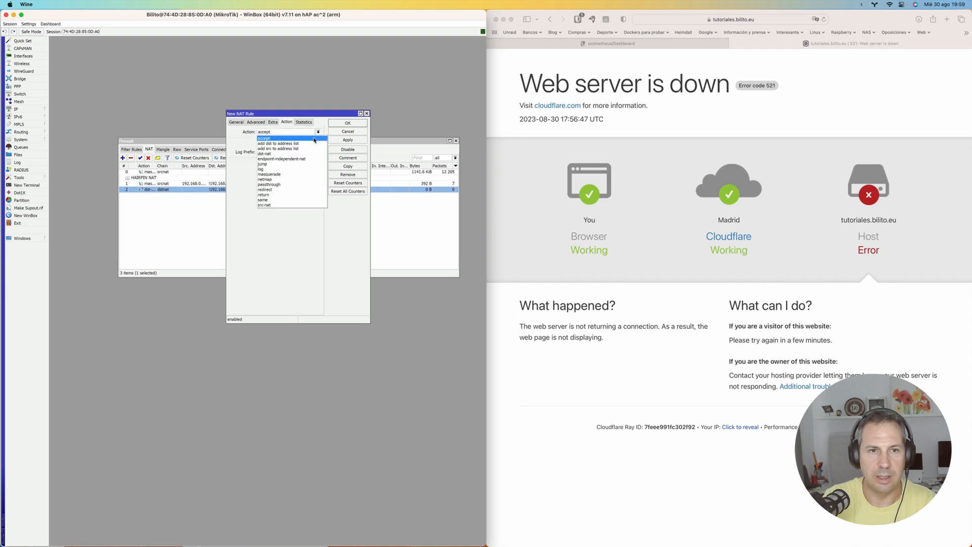
click(293, 154)
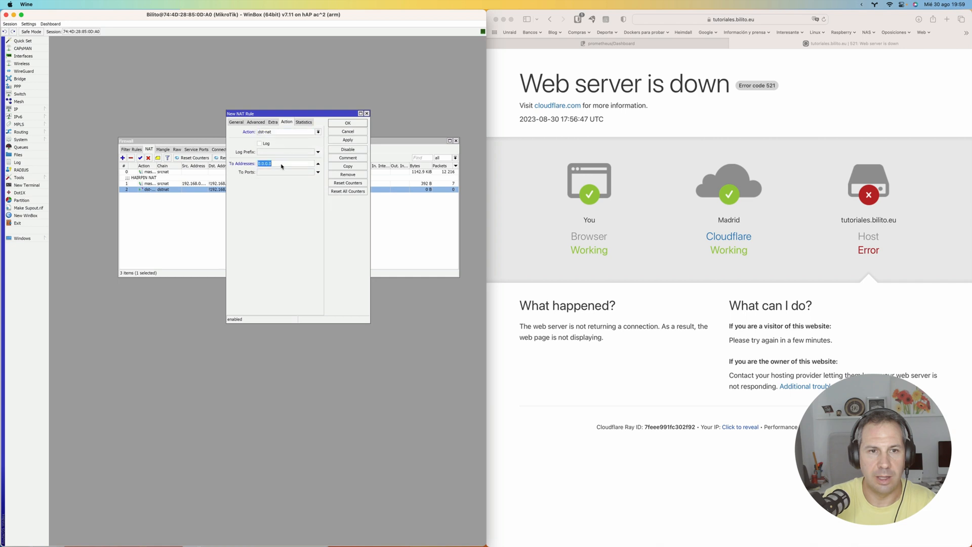
text(192.)
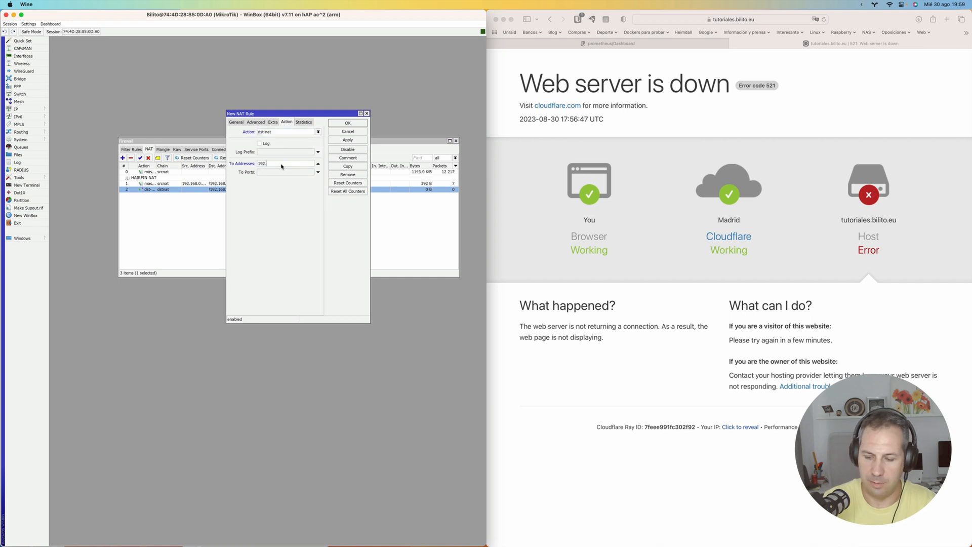
text(168.0.22)
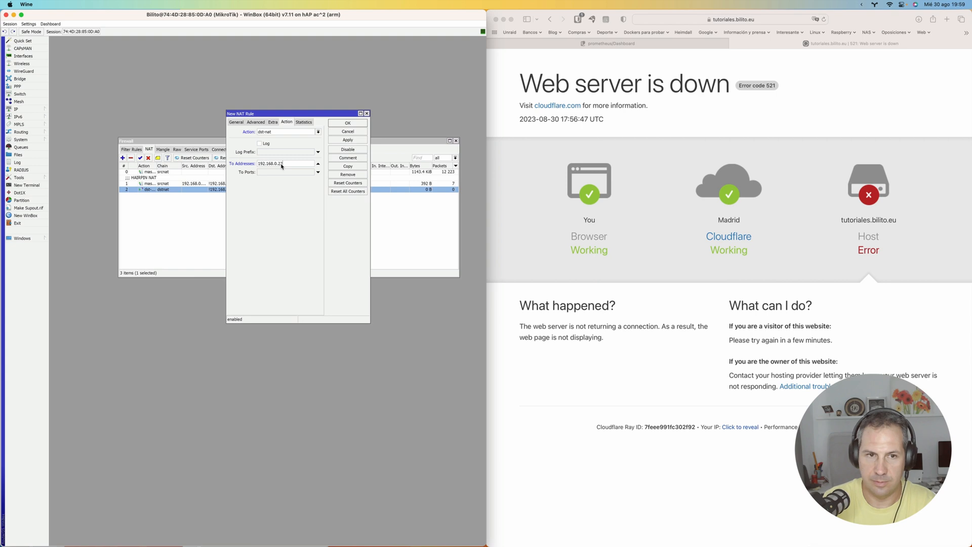
text(5)
click(279, 172)
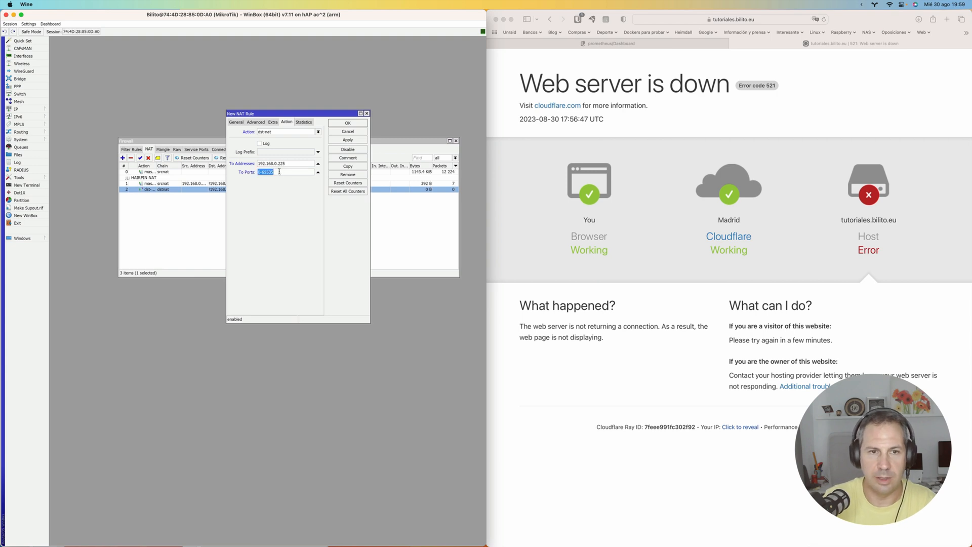
text(3443)
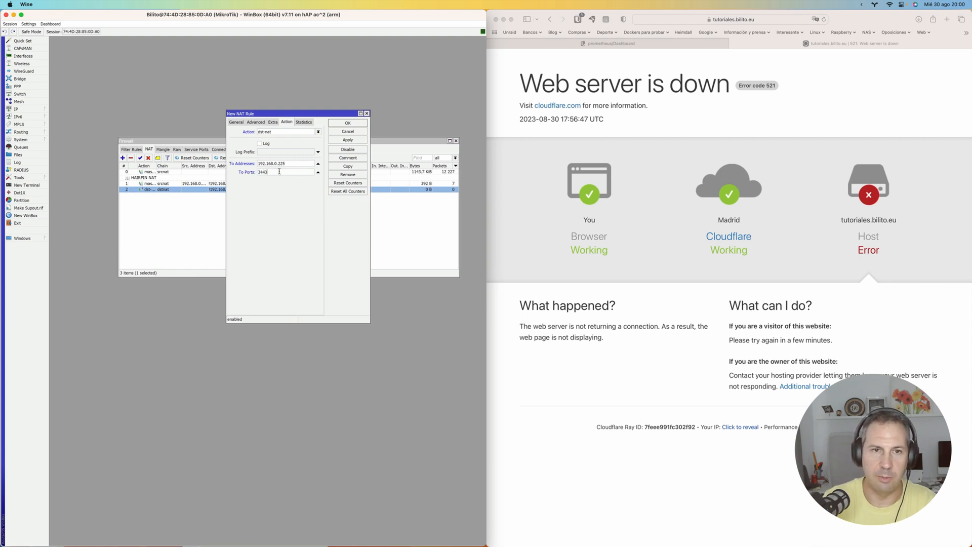
click(347, 123)
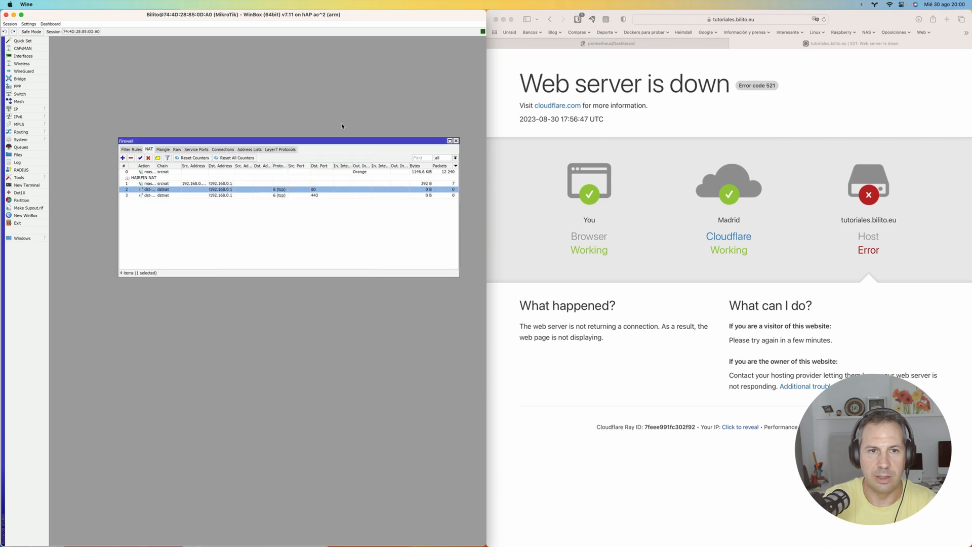
Switch to Safari, reload tutoriales.bilito.eu, and look through the page to check outside access.
click(811, 121)
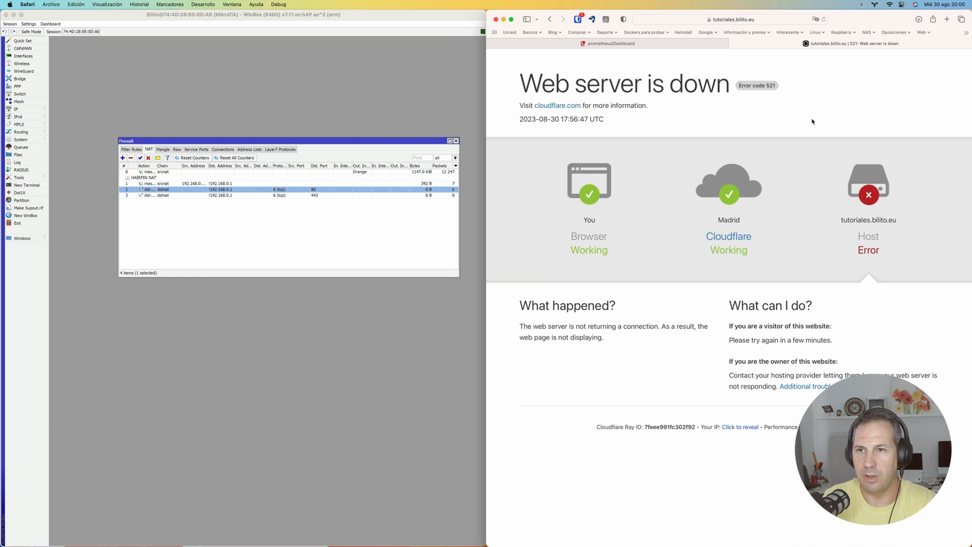
key(super+r)
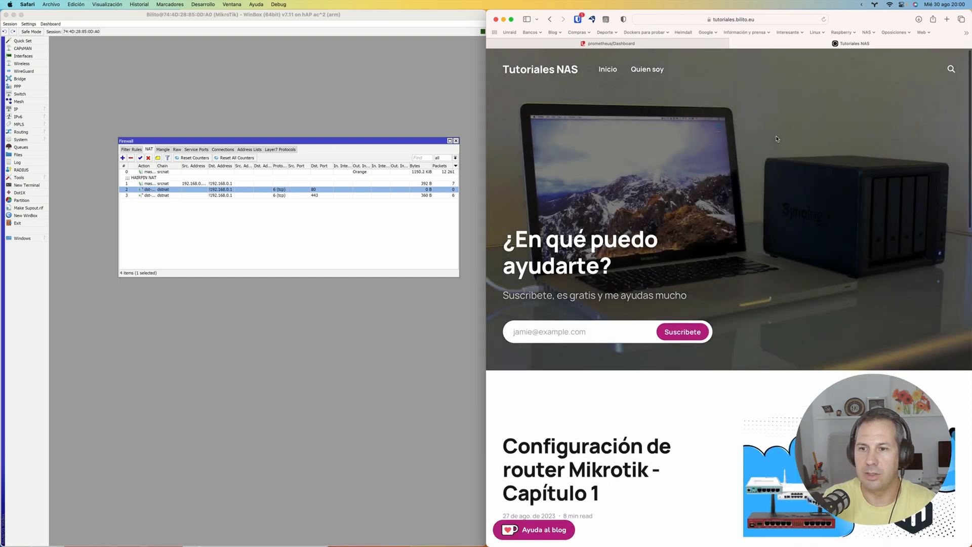
scroll(776, 138, down, 7)
scroll(776, 139, up, 5)
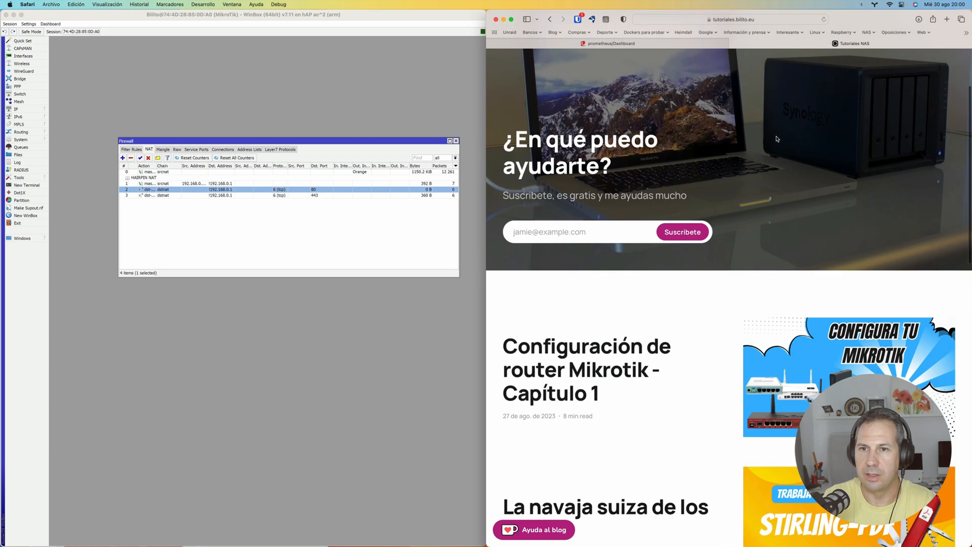
Return to WinBox and look through the router's WireGuard interface and peer lists.
scroll(777, 138, up, 3)
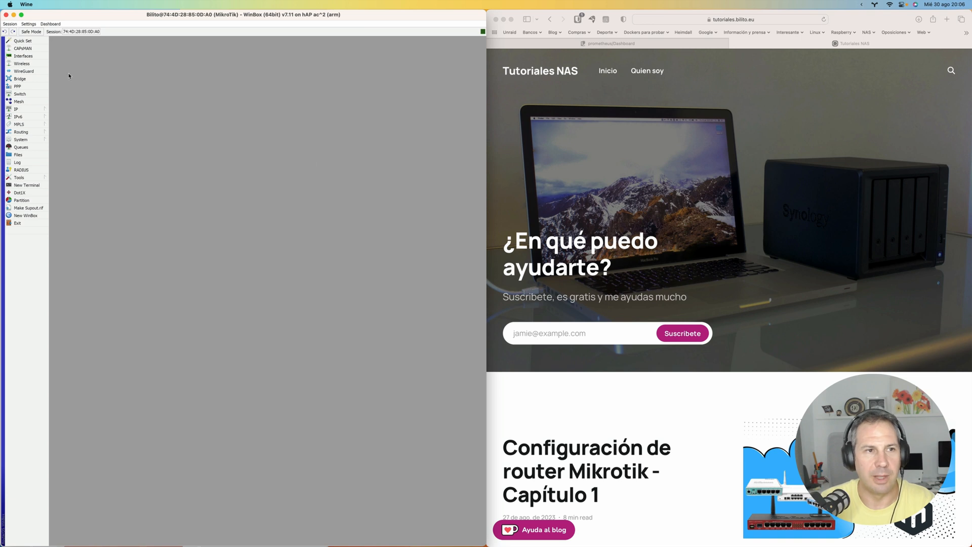
click(23, 70)
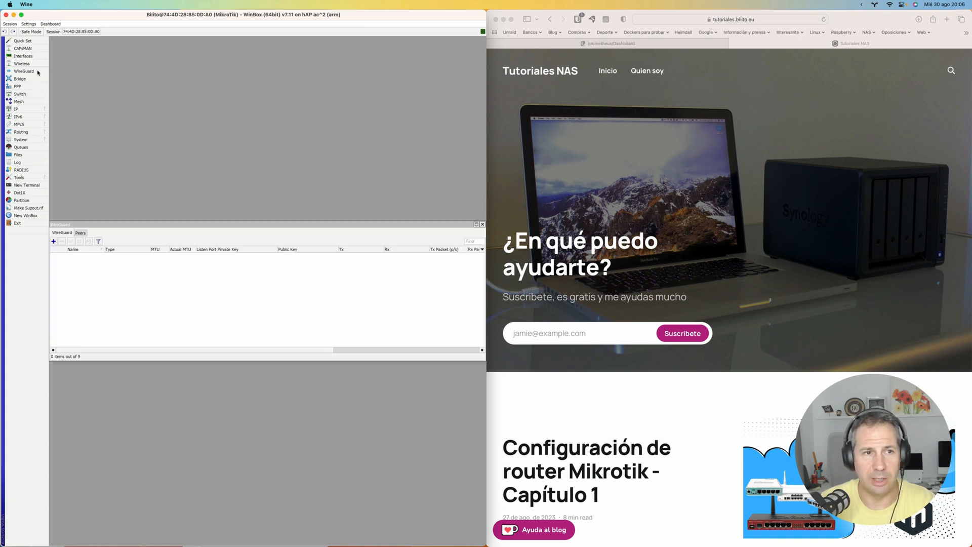
click(80, 234)
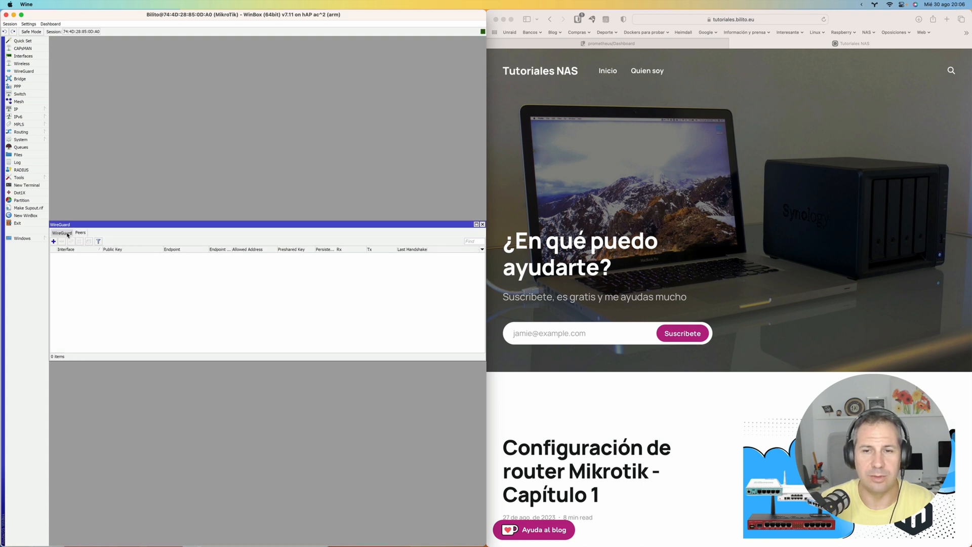
click(68, 233)
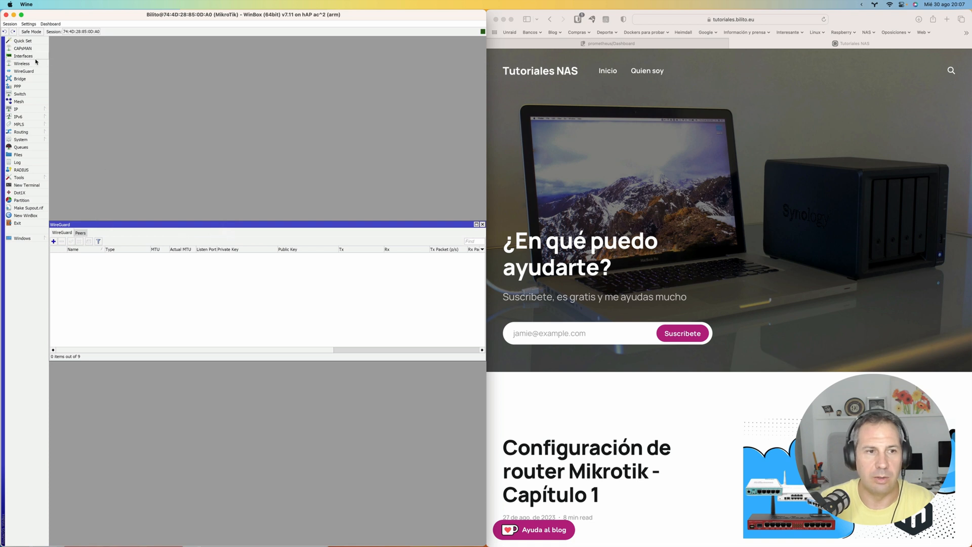
click(481, 223)
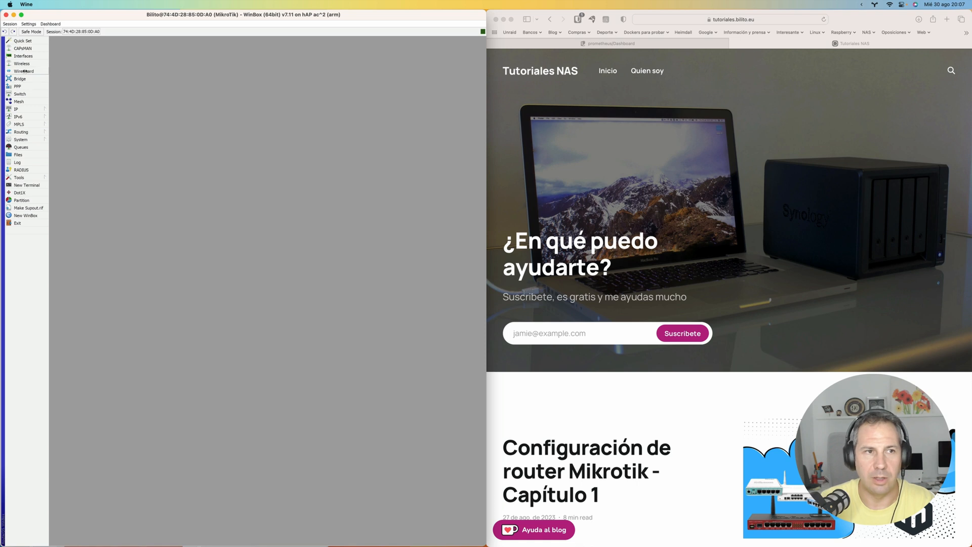
Add a WireGuard interface named wireguard-canal, keeping listen port 13231, and save it.
click(27, 56)
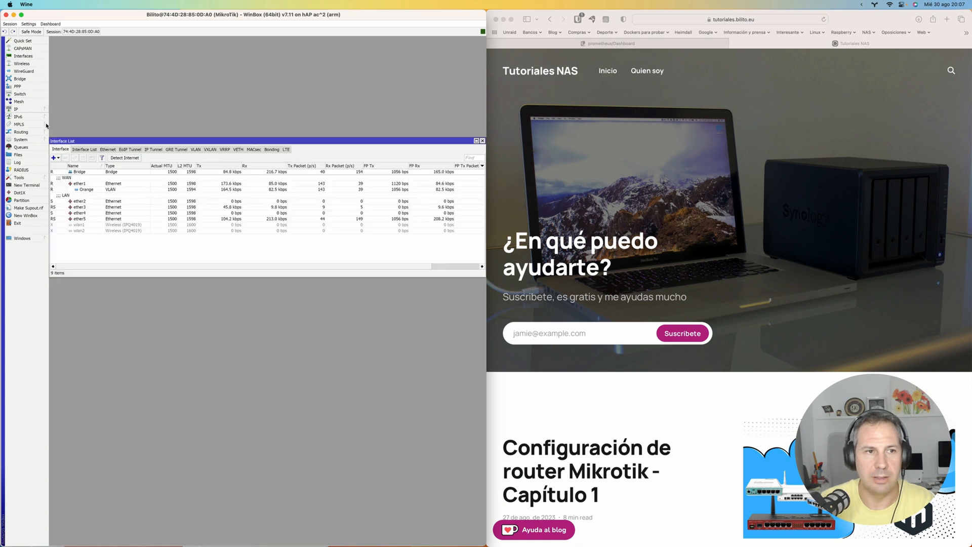
click(57, 158)
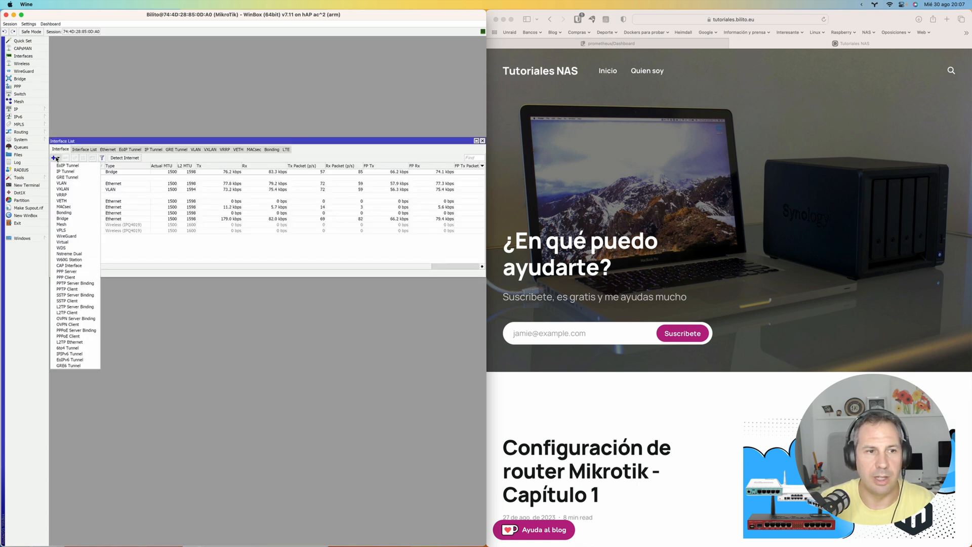
click(72, 237)
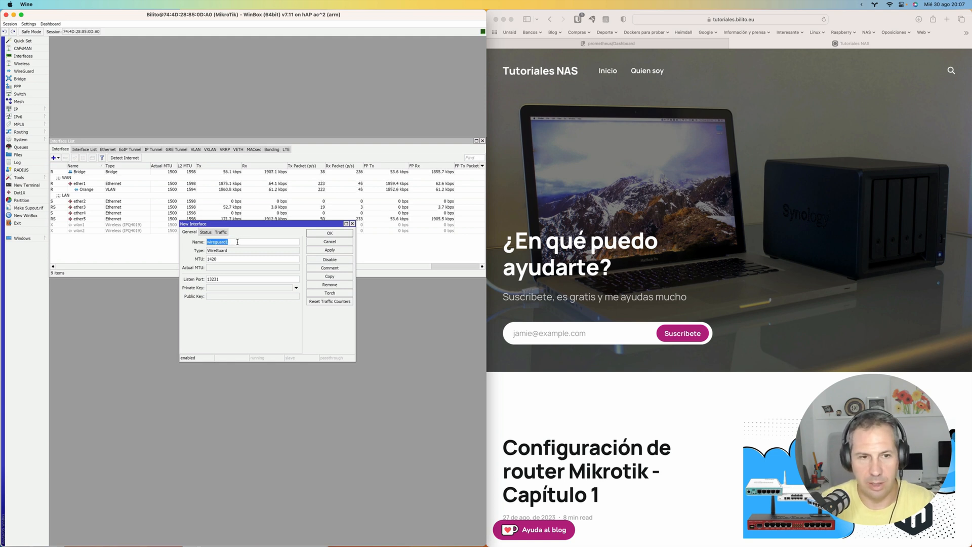
click(237, 241)
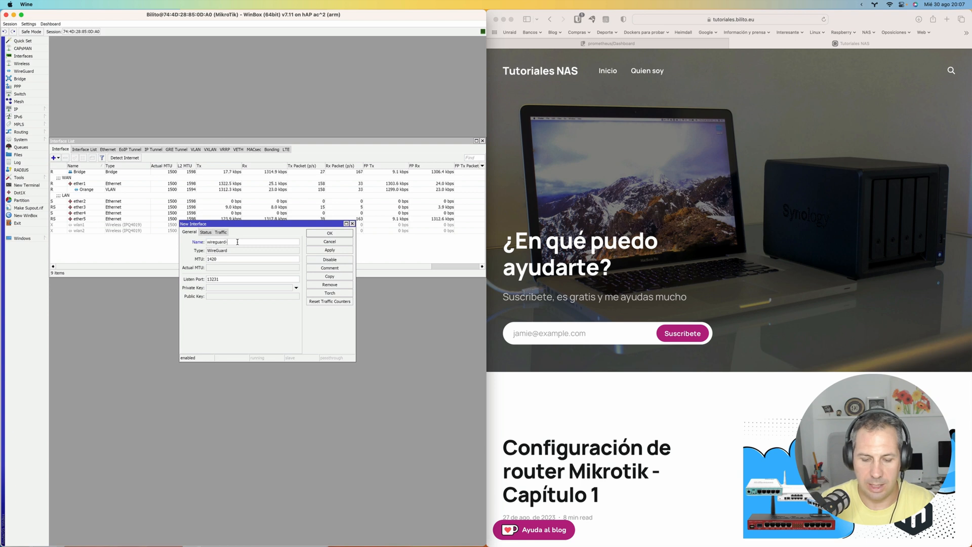
text(-canal)
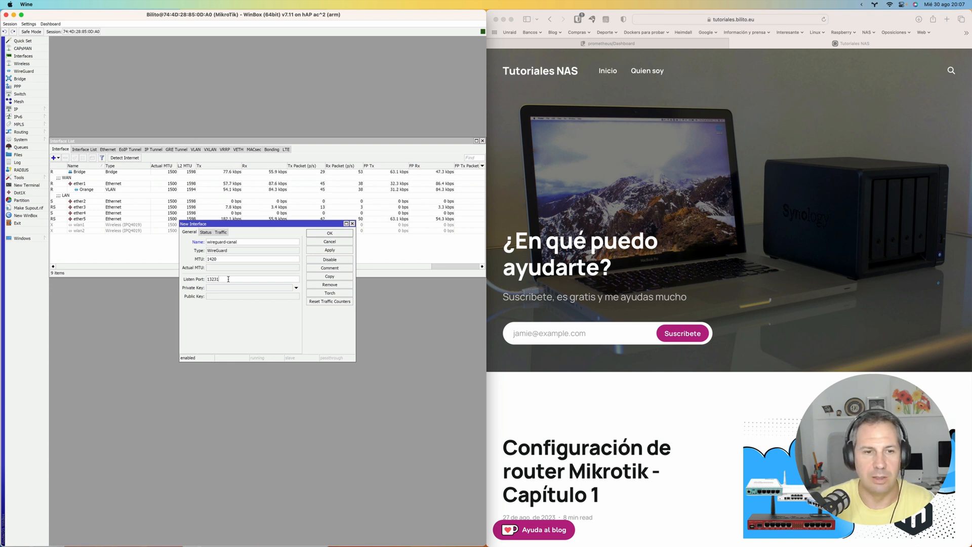
double_click(228, 278)
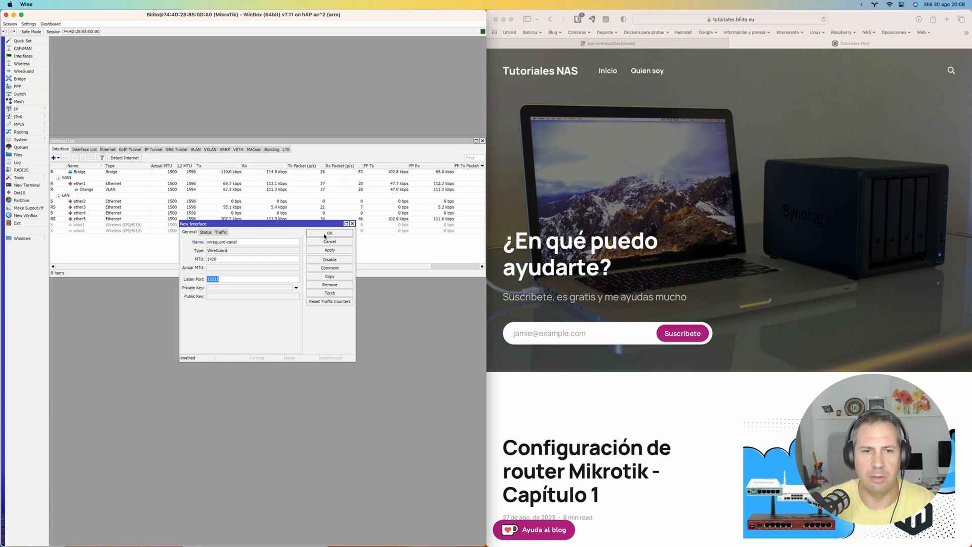
click(324, 234)
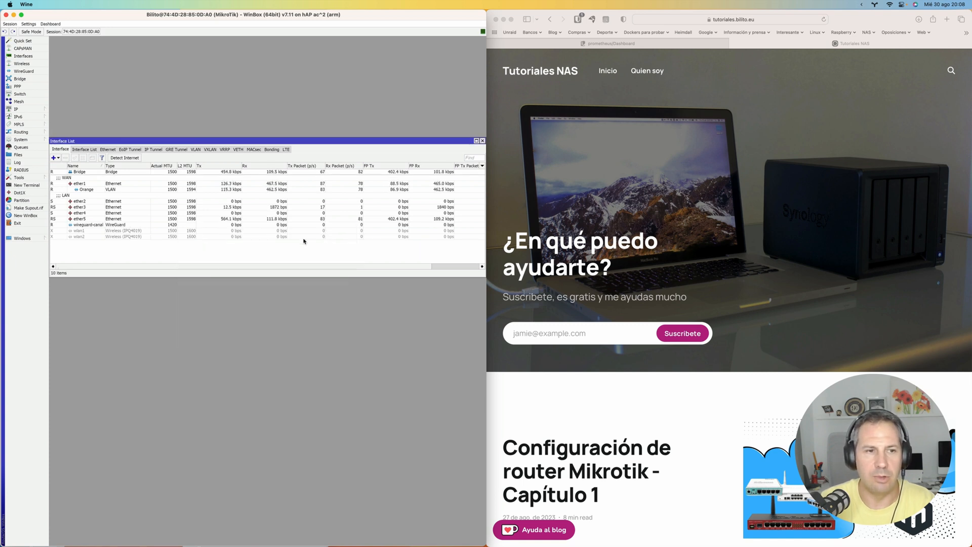
Add the comment "Wireguard" to the wireguard-canal interface, save it and close the interface list.
right_click(100, 226)
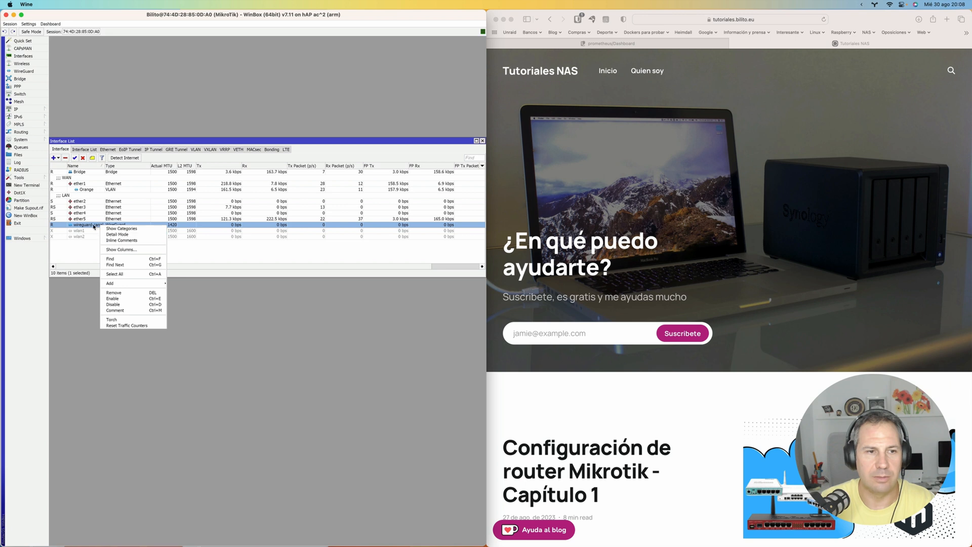
double_click(94, 227)
click(348, 268)
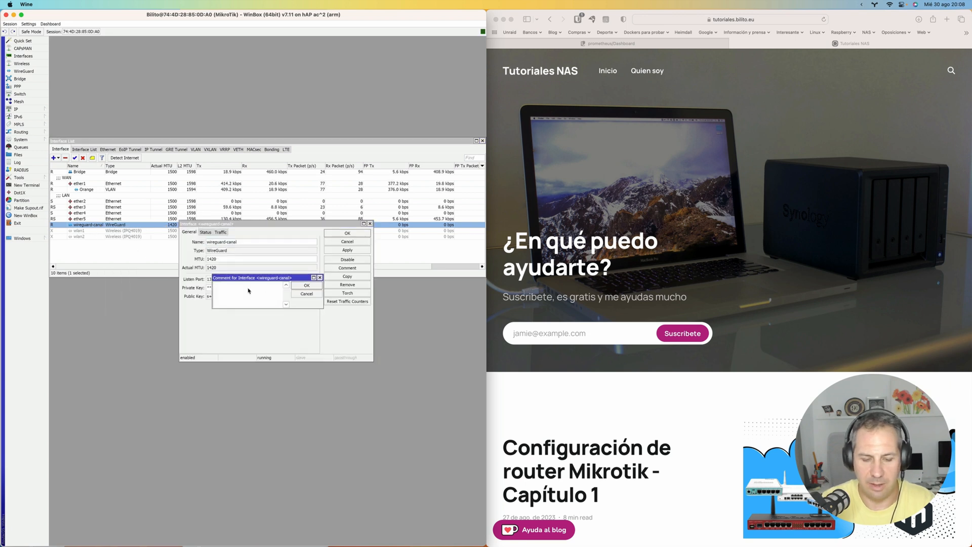
text(Wireguard)
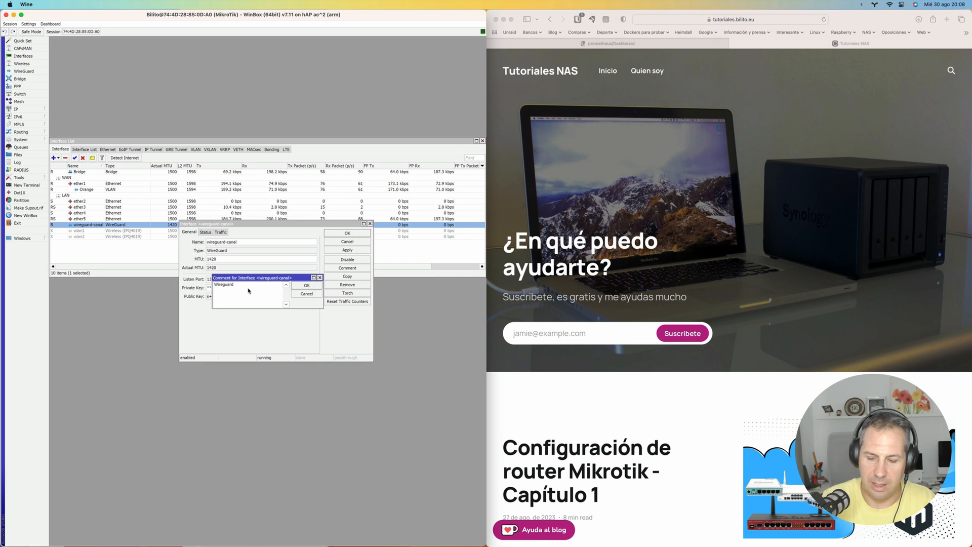
key(Return)
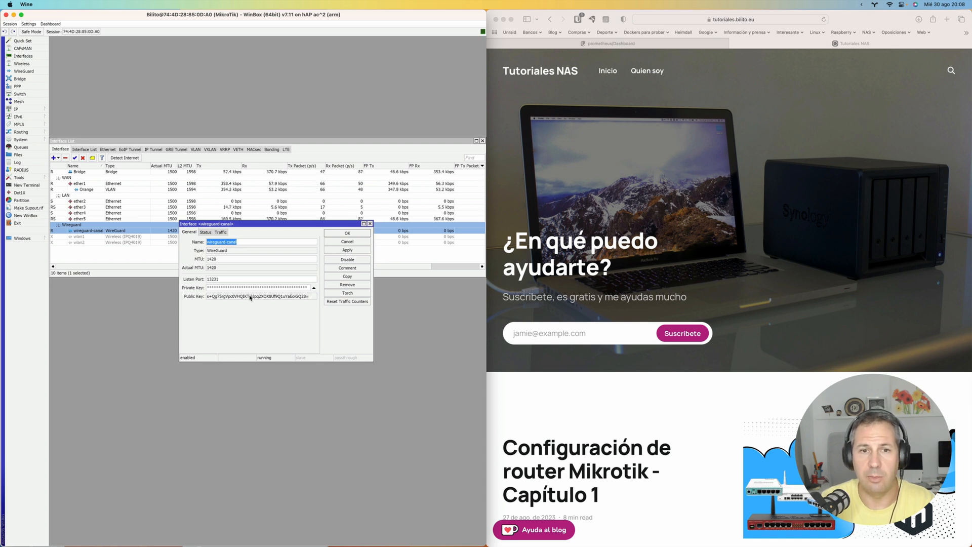
click(347, 233)
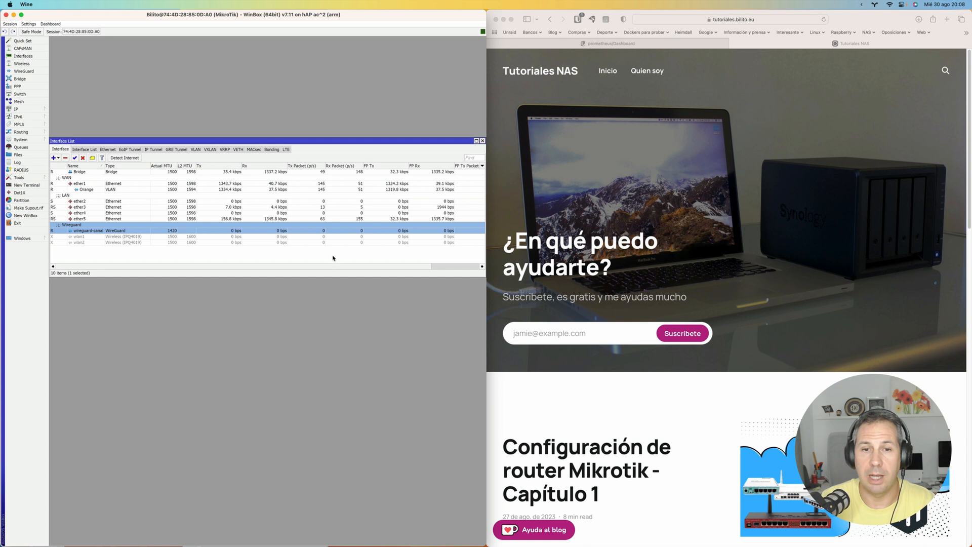
click(482, 141)
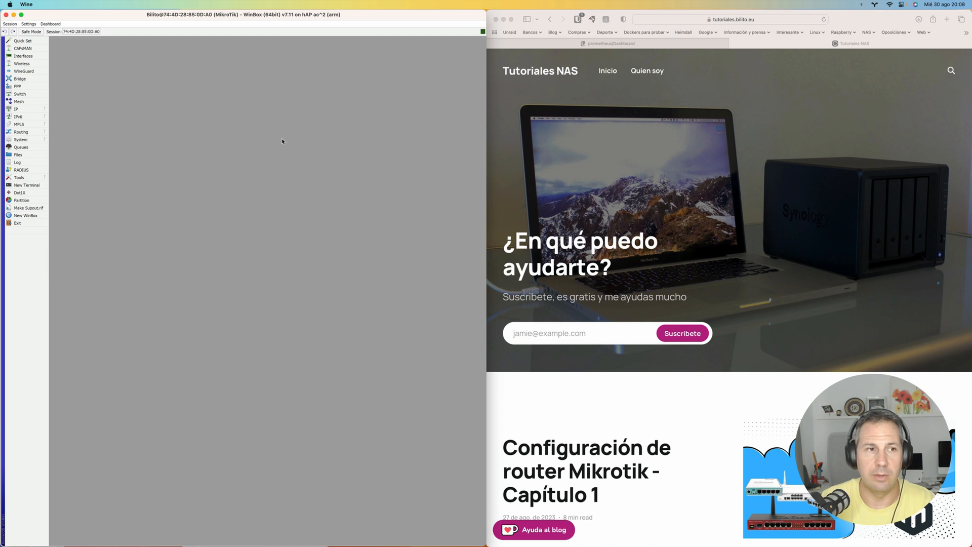
Add the IP address 20.20.20.1/24 on the wireguard-canal interface and close the address list.
click(18, 109)
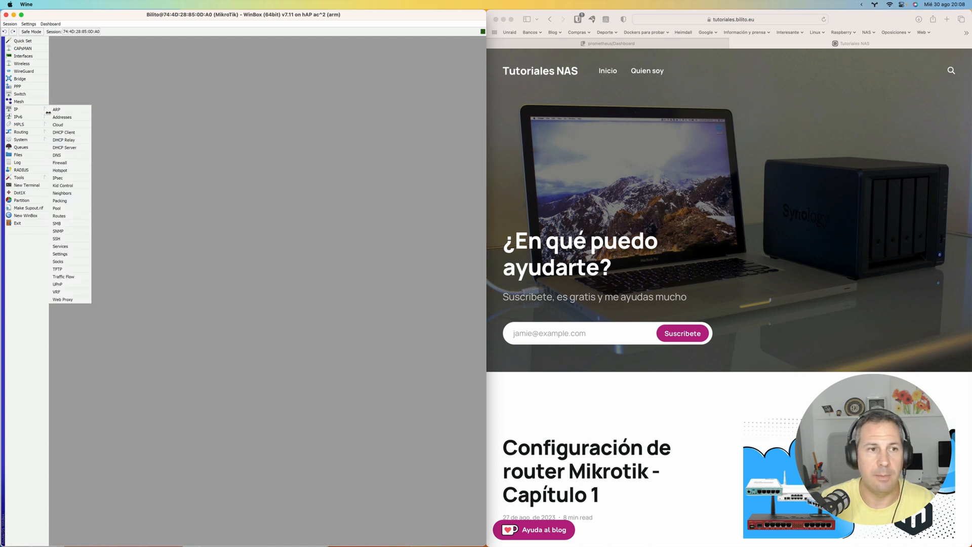
click(57, 118)
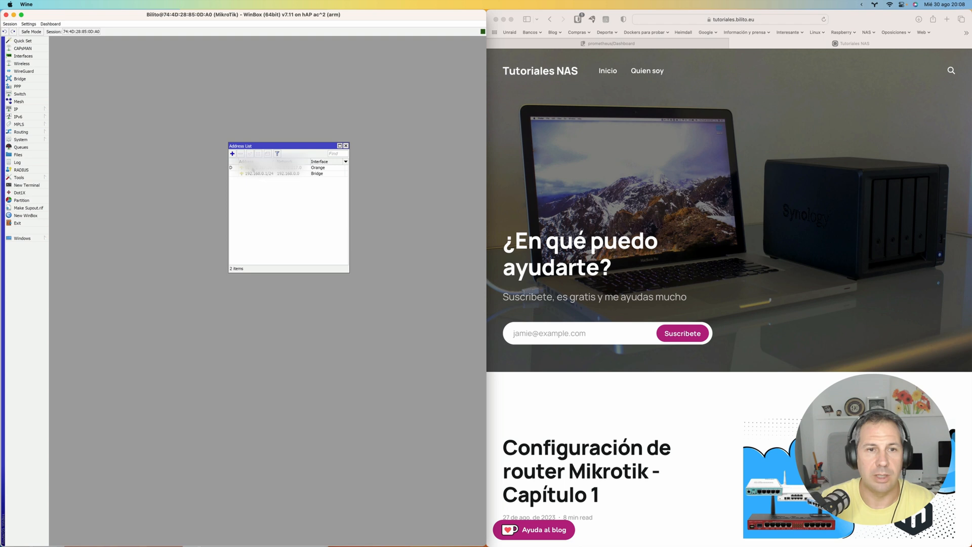
click(232, 154)
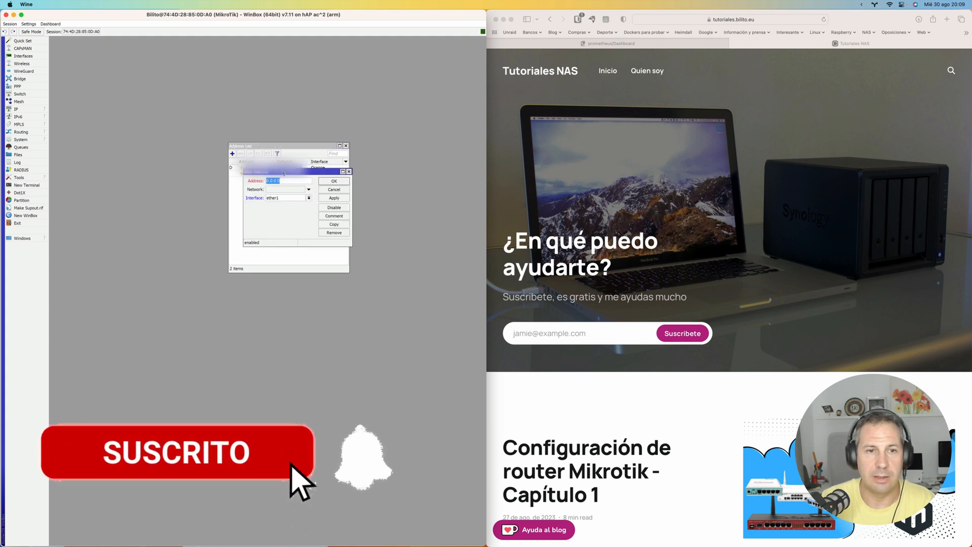
drag(283, 173, 281, 170)
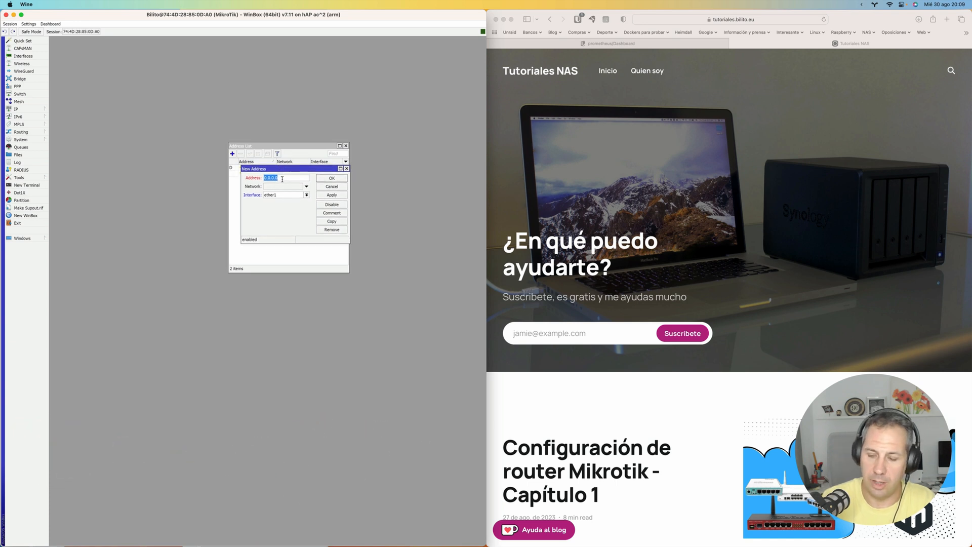
text(20.2)
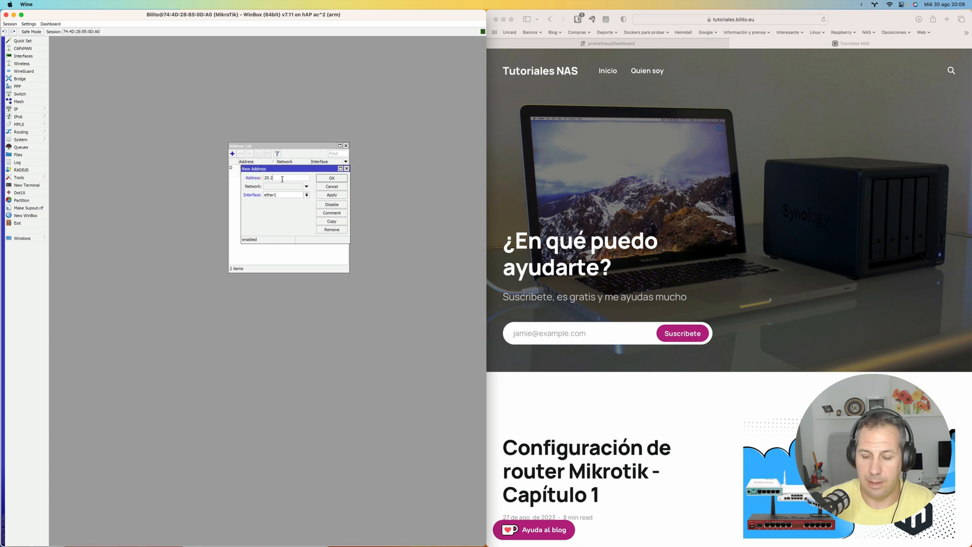
text(0.20.1/24)
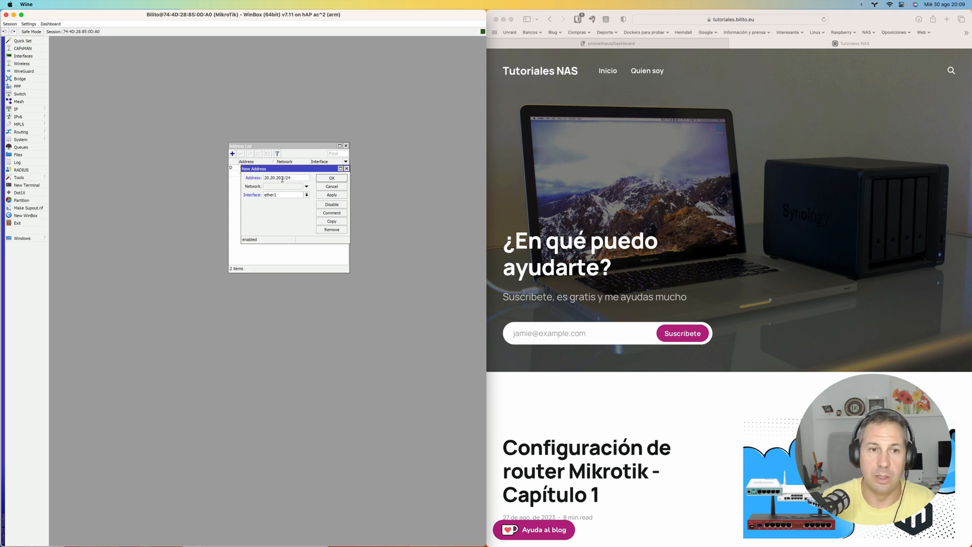
click(307, 195)
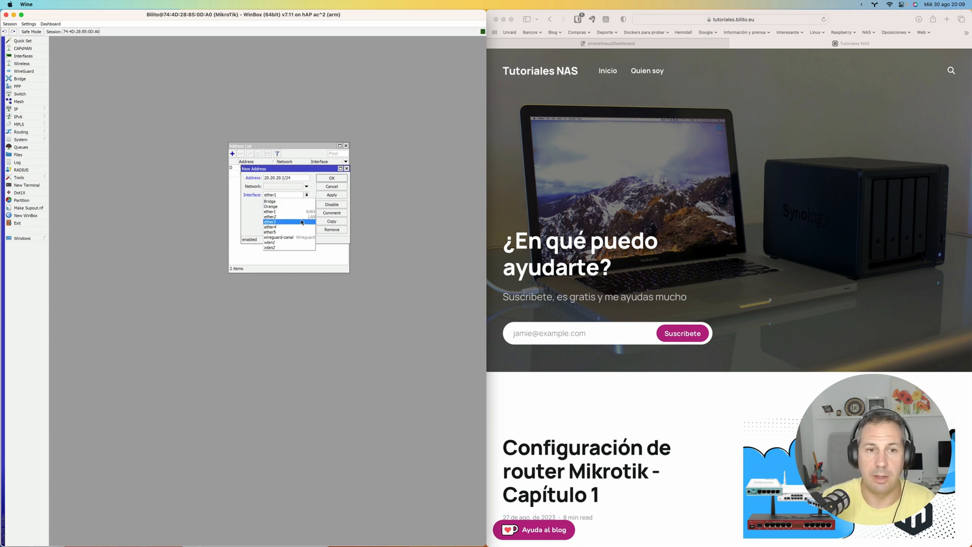
click(290, 237)
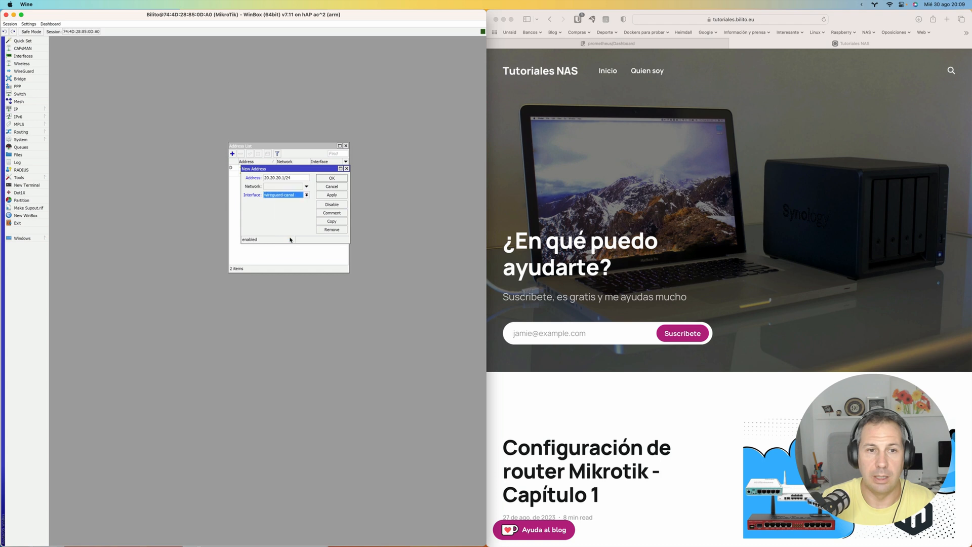
click(330, 179)
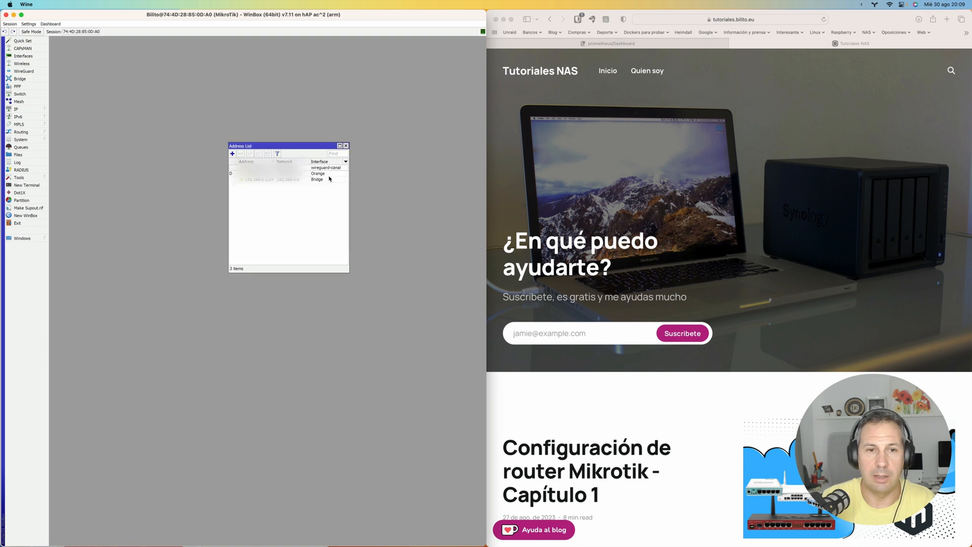
click(345, 145)
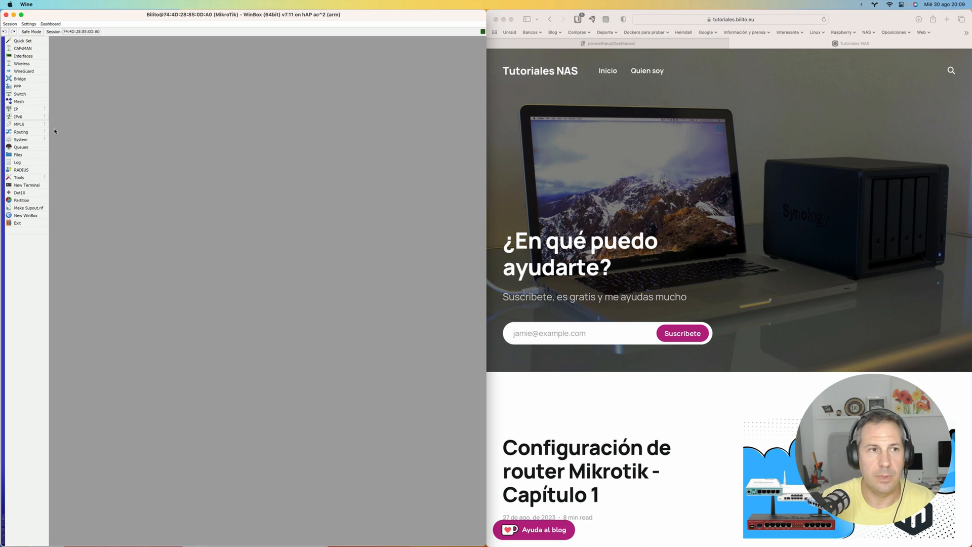
Review the general settings of the wireguard-canal interface, including its listen port, and close the interface list.
click(25, 57)
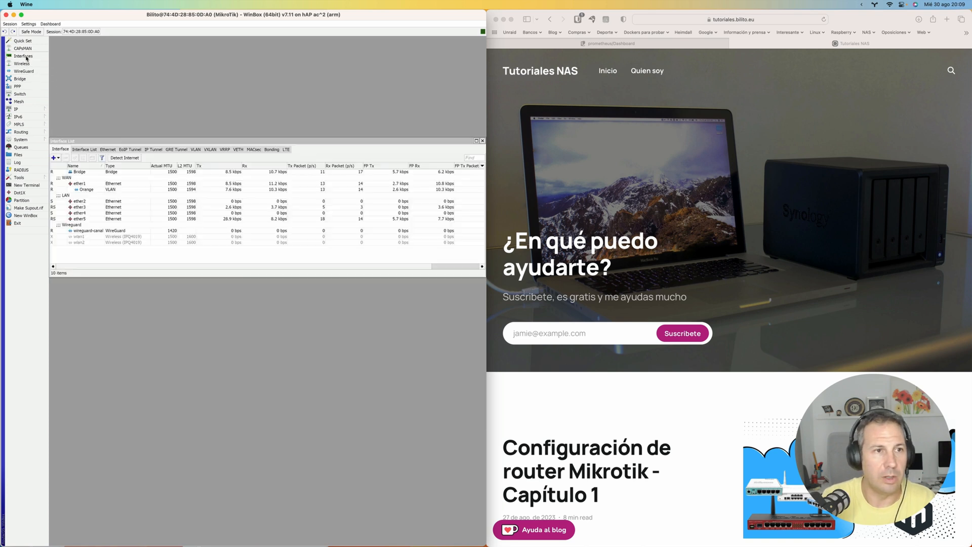
double_click(74, 232)
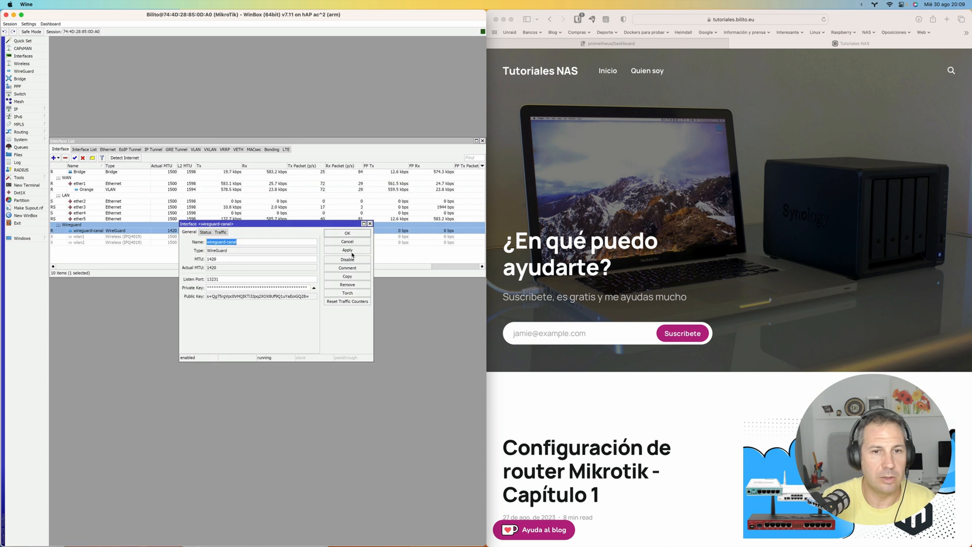
click(347, 232)
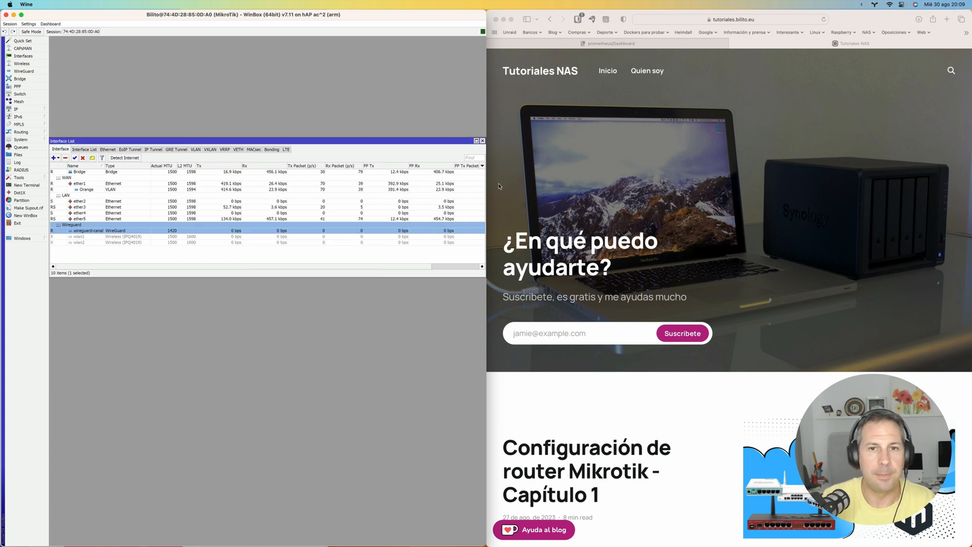
click(482, 140)
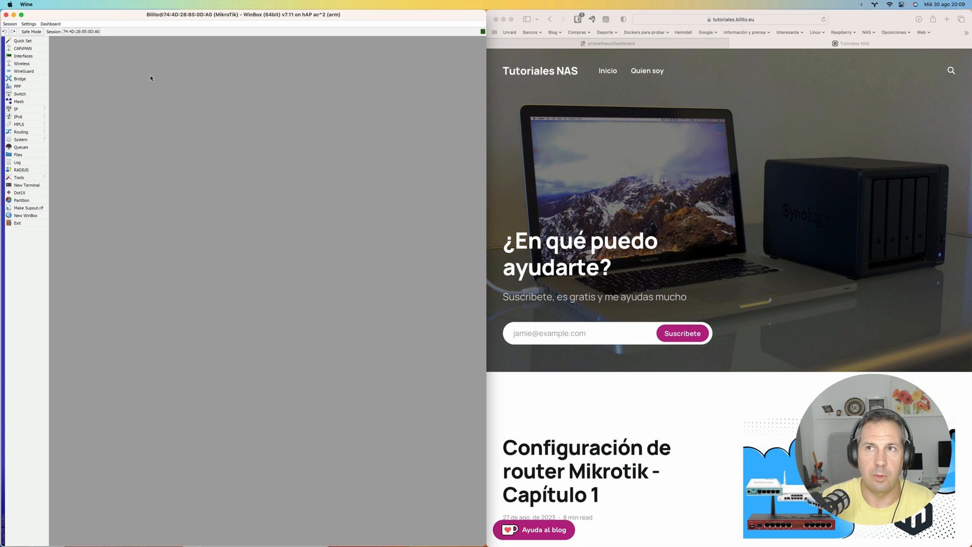
Start a new firewall filter rule for the input chain.
click(35, 110)
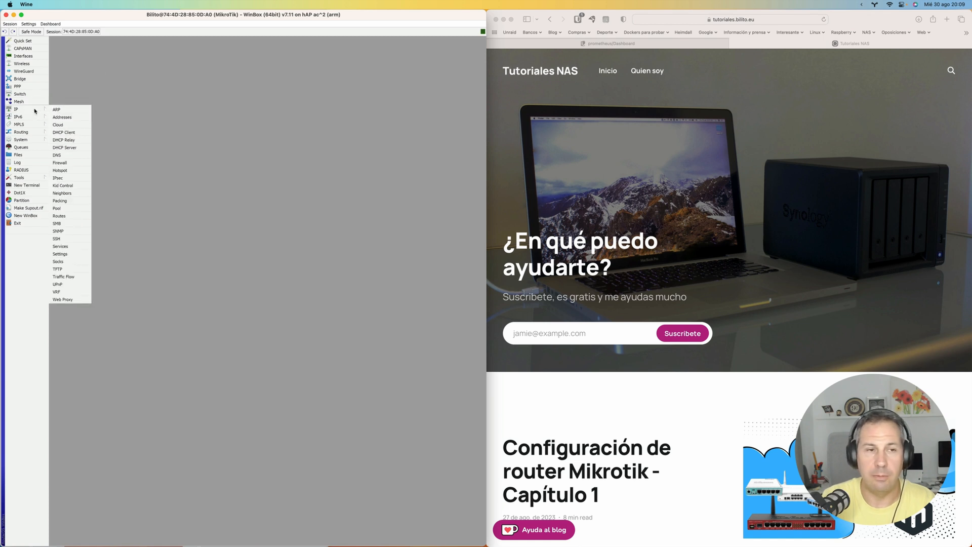
click(71, 162)
click(127, 150)
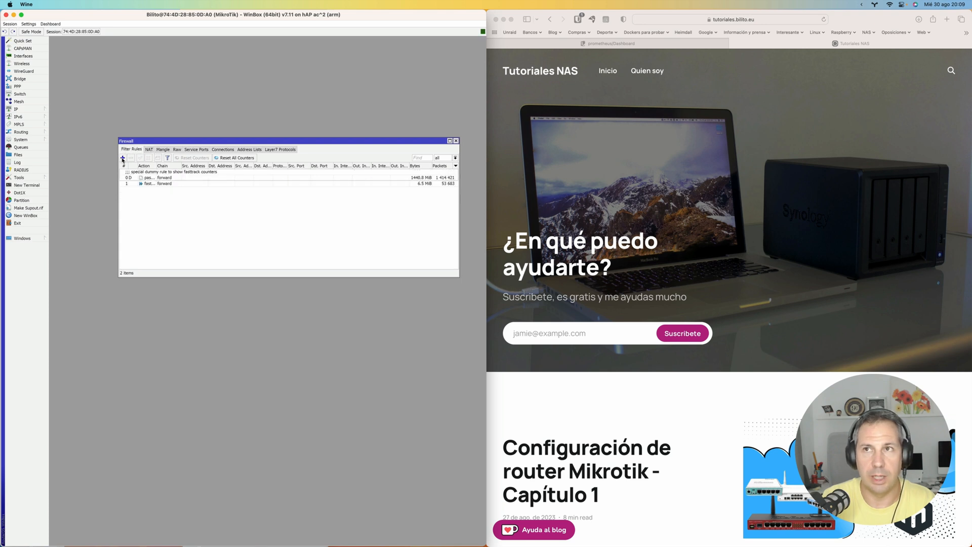
click(123, 158)
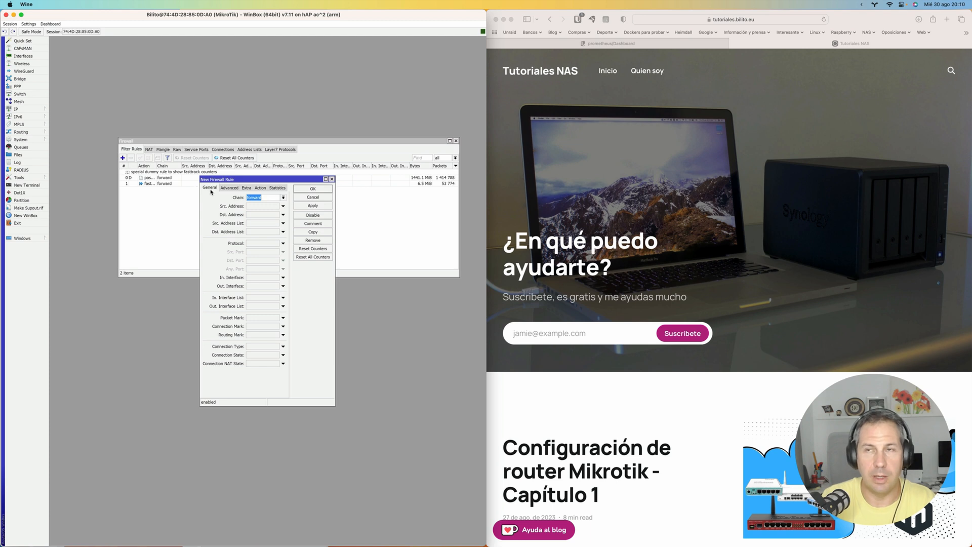
click(284, 198)
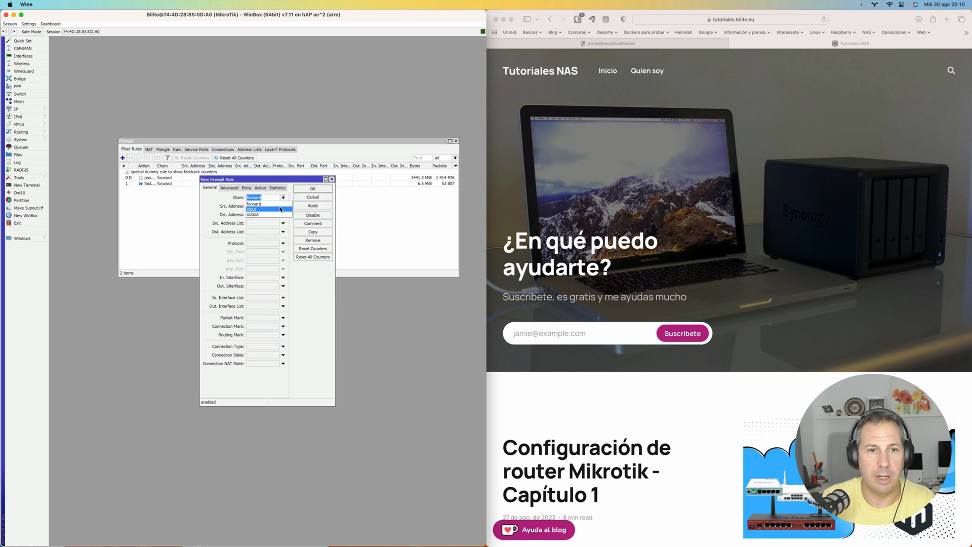
click(281, 209)
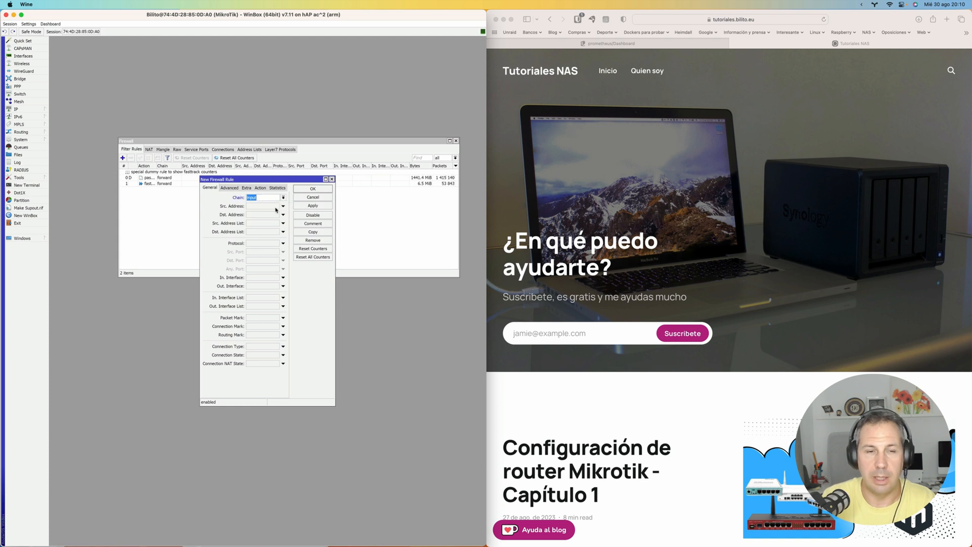
Make the rule accept UDP traffic to destination port 13231 and save it.
click(283, 243)
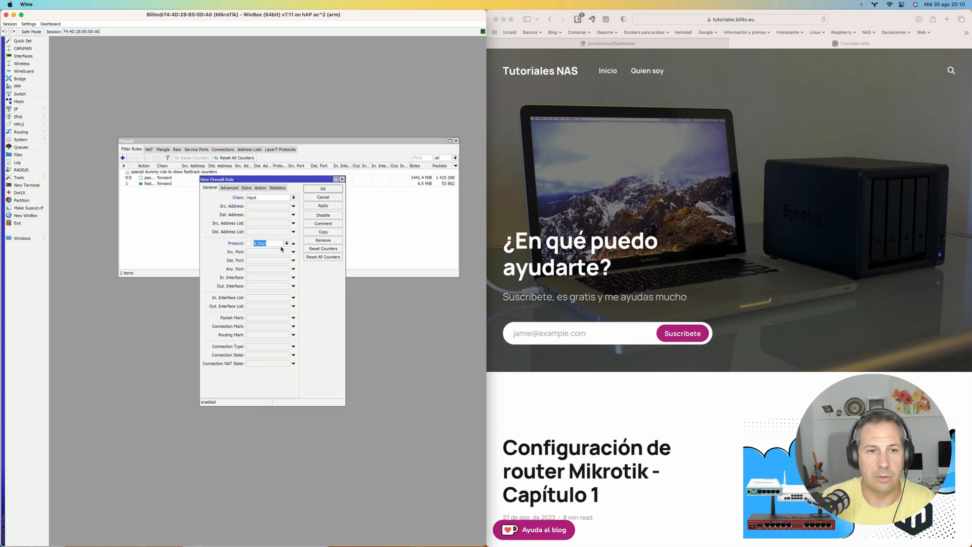
click(287, 244)
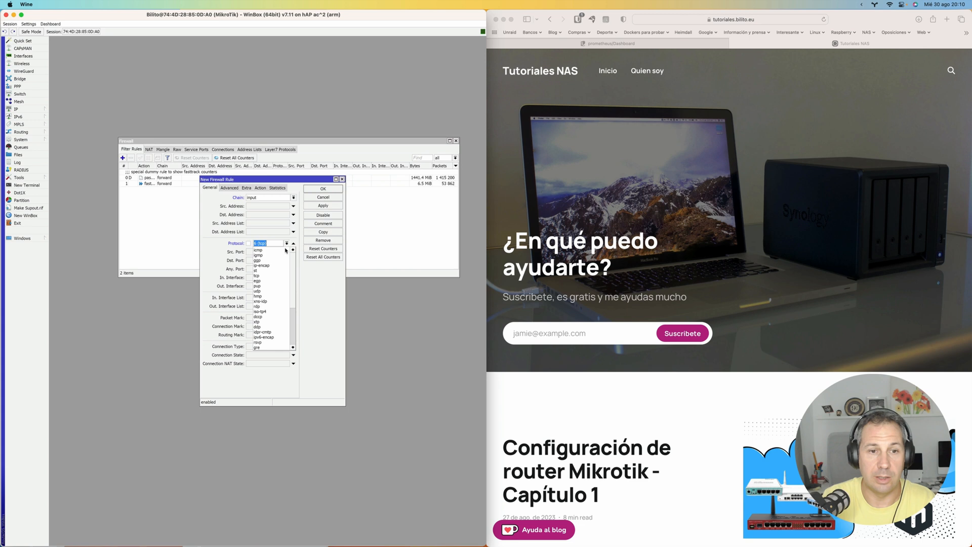
click(275, 291)
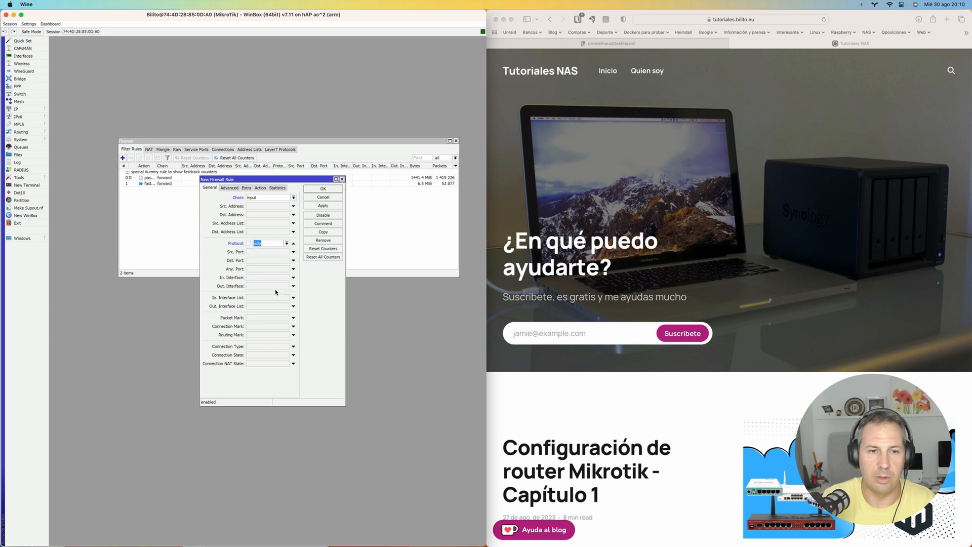
click(293, 260)
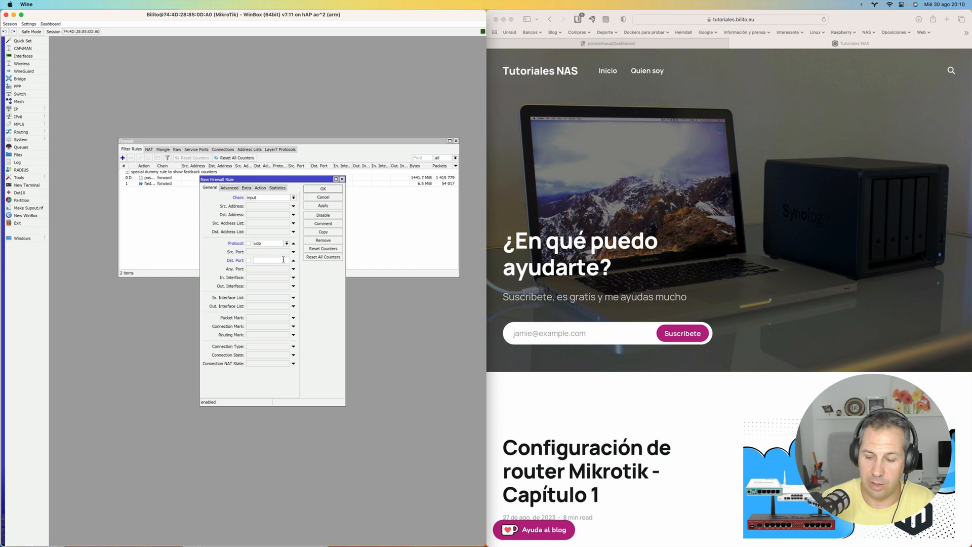
text(13231)
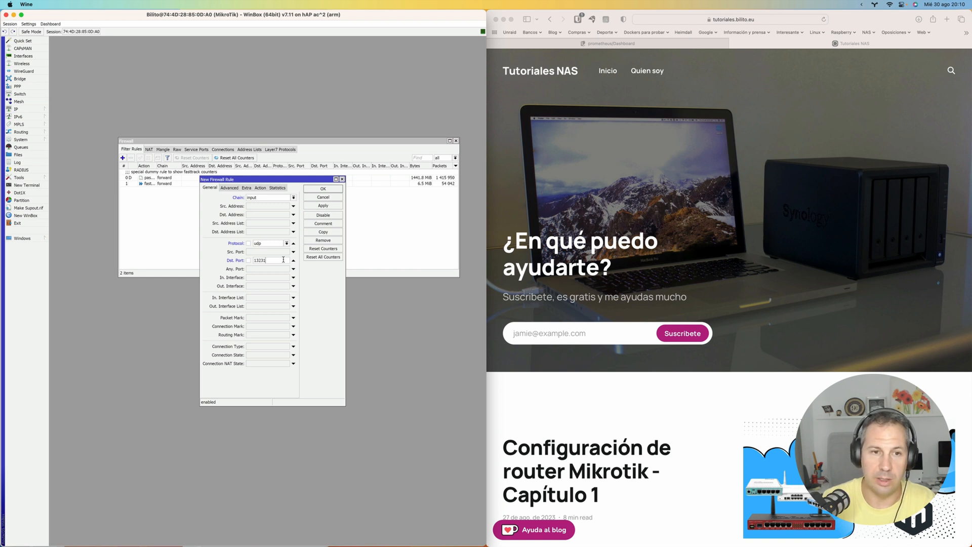
click(260, 188)
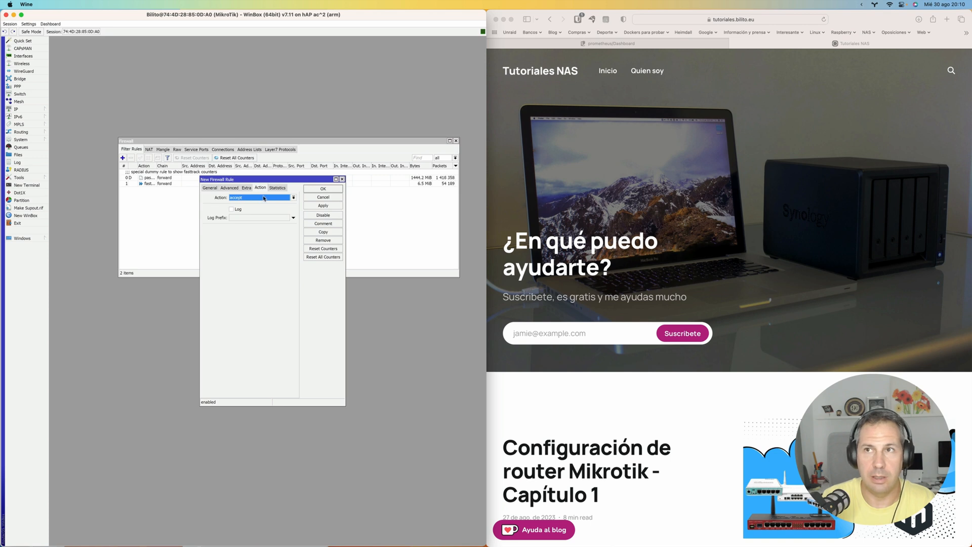
click(317, 189)
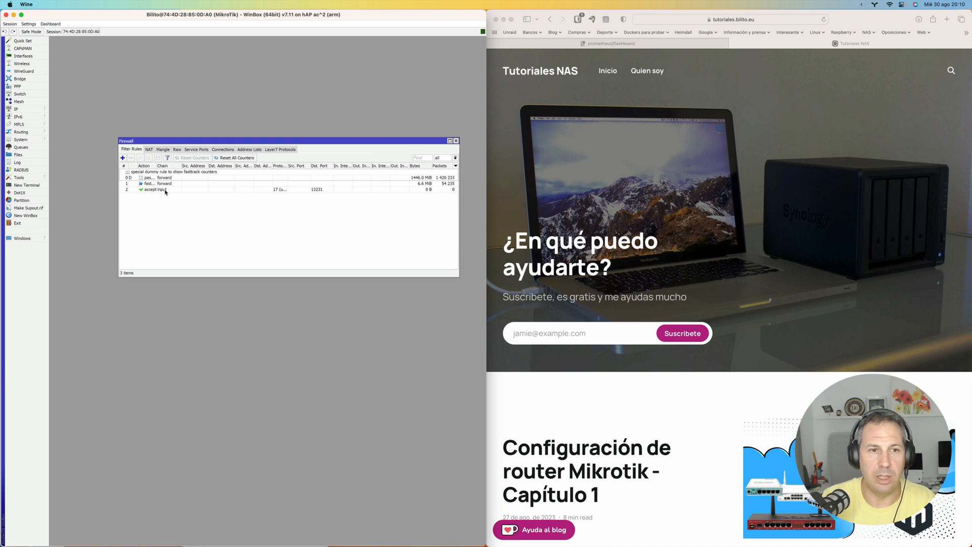
Move the accept rule for port 13231 directly above the fasttrack forward rule in the filter list.
drag(166, 191, 168, 178)
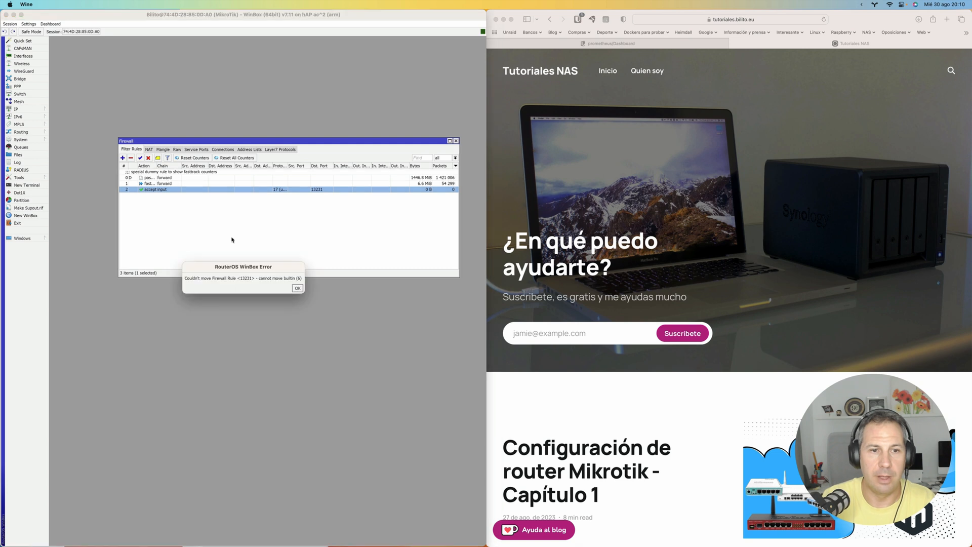
click(298, 287)
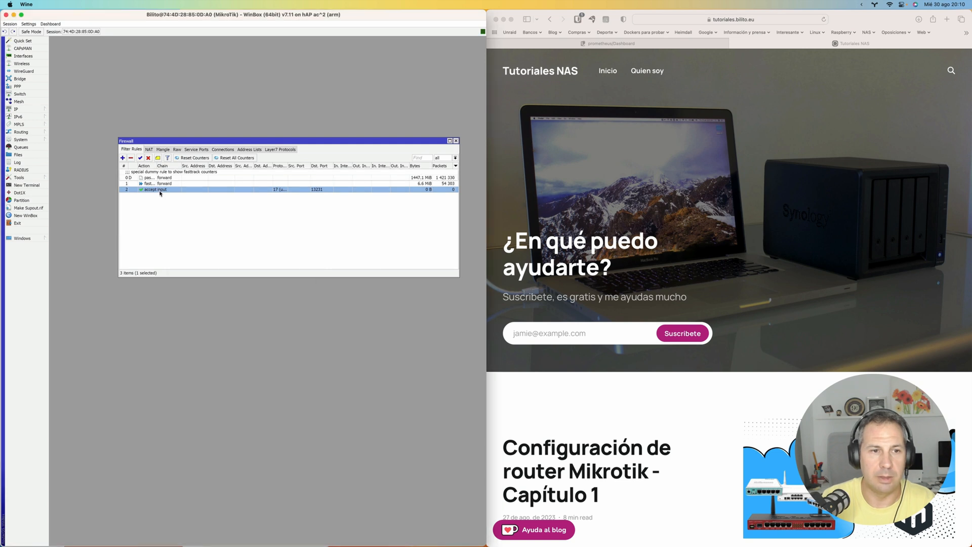
drag(161, 189, 161, 185)
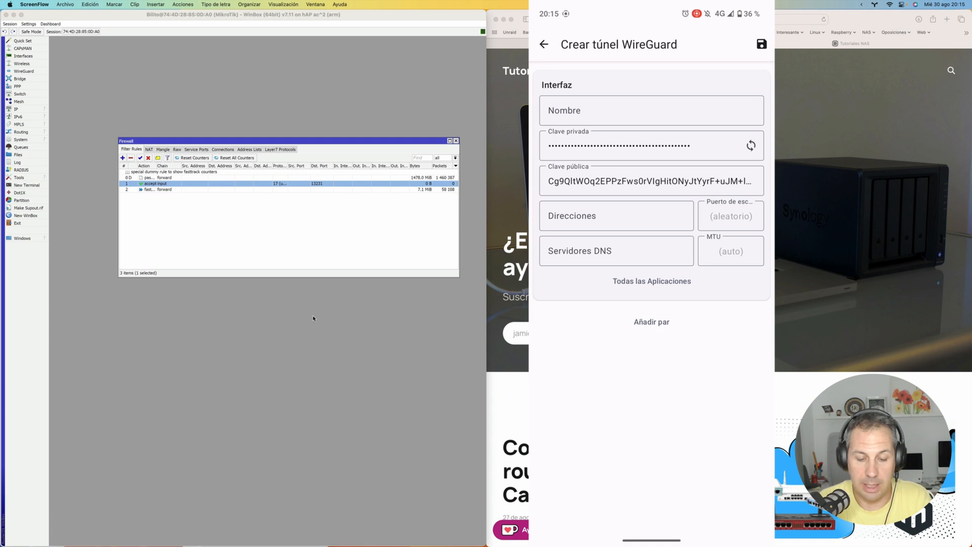
Add a peer to the phone's new WireGuard tunnel and copy the public key of the router's wireguard-canal interface.
click(659, 325)
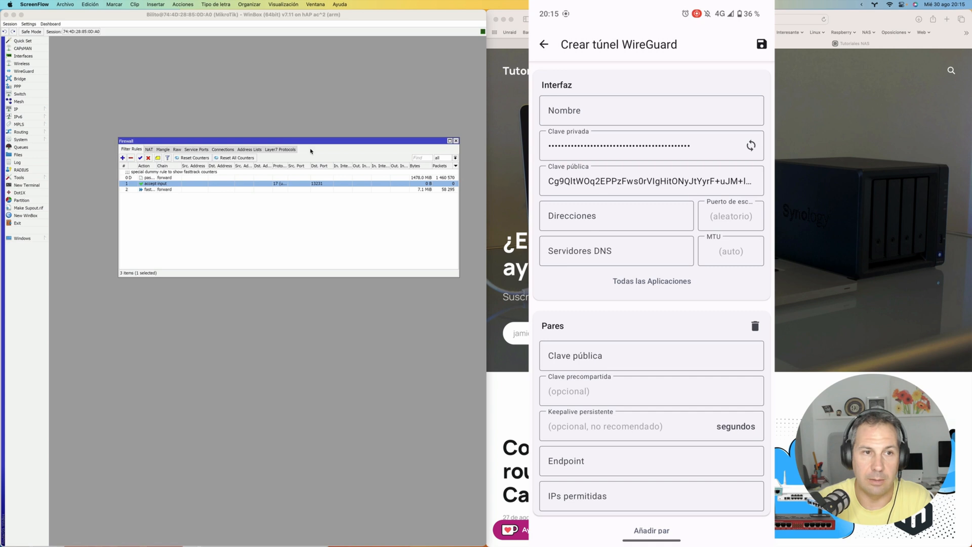
click(455, 141)
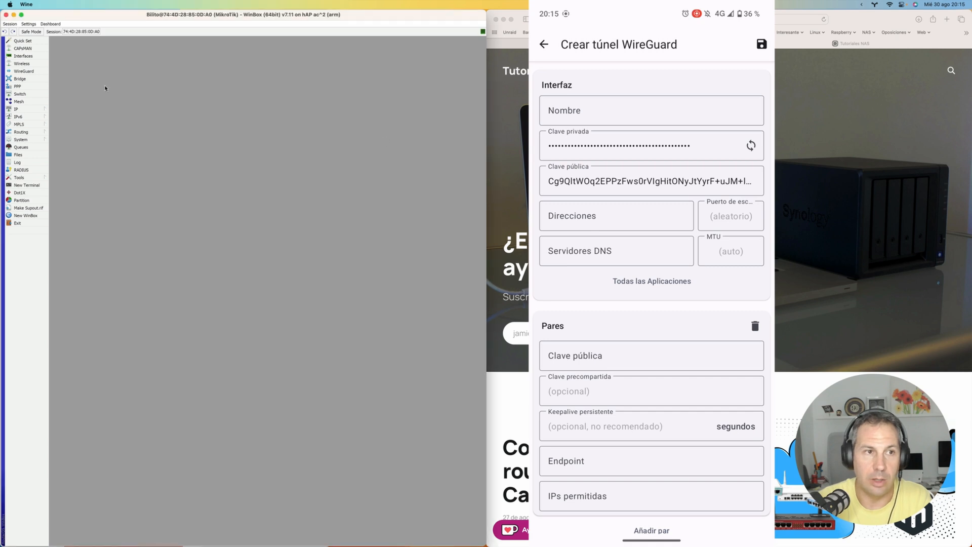
click(39, 73)
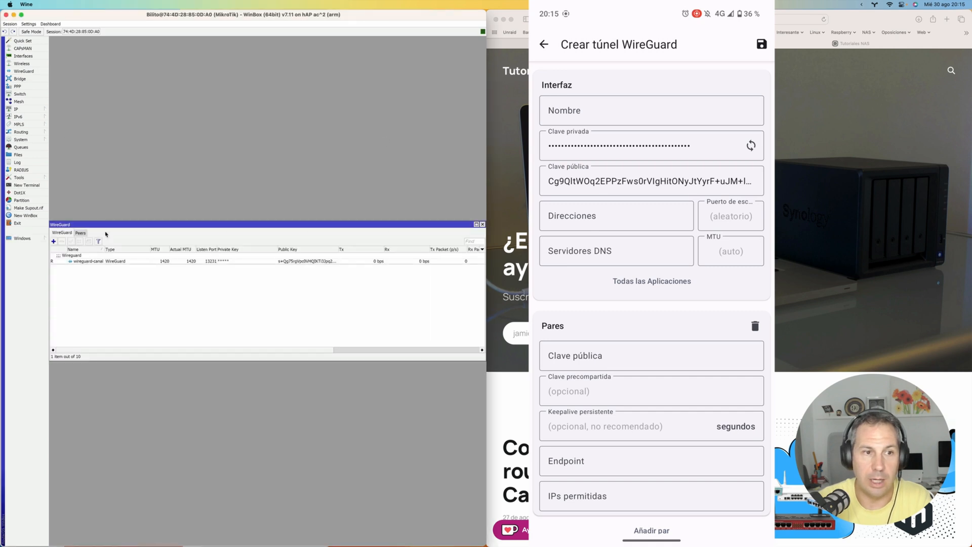
double_click(101, 262)
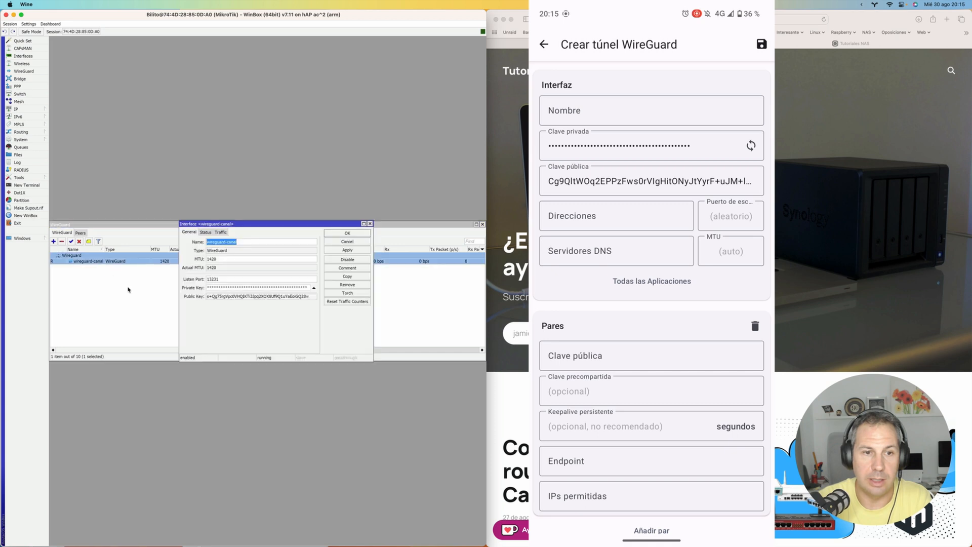
double_click(230, 297)
right_click(232, 297)
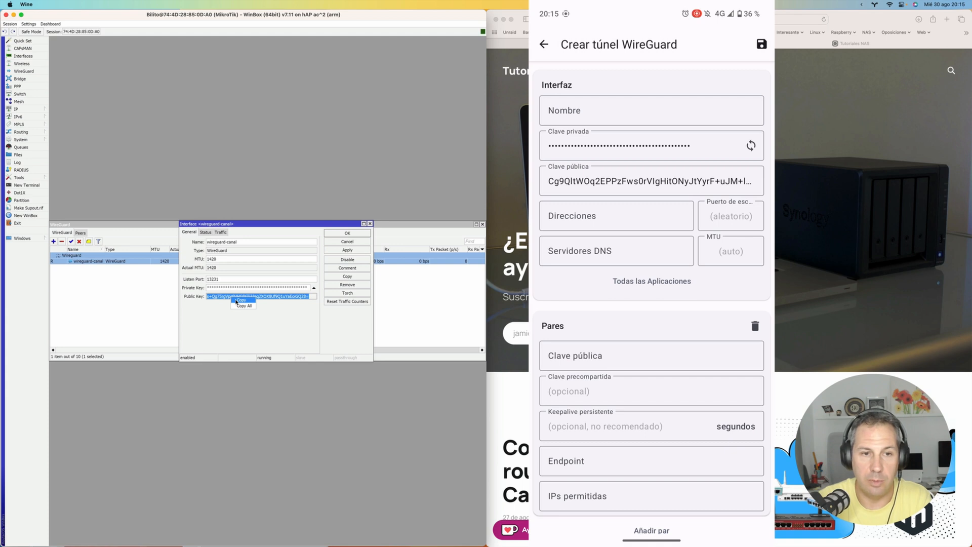
click(240, 300)
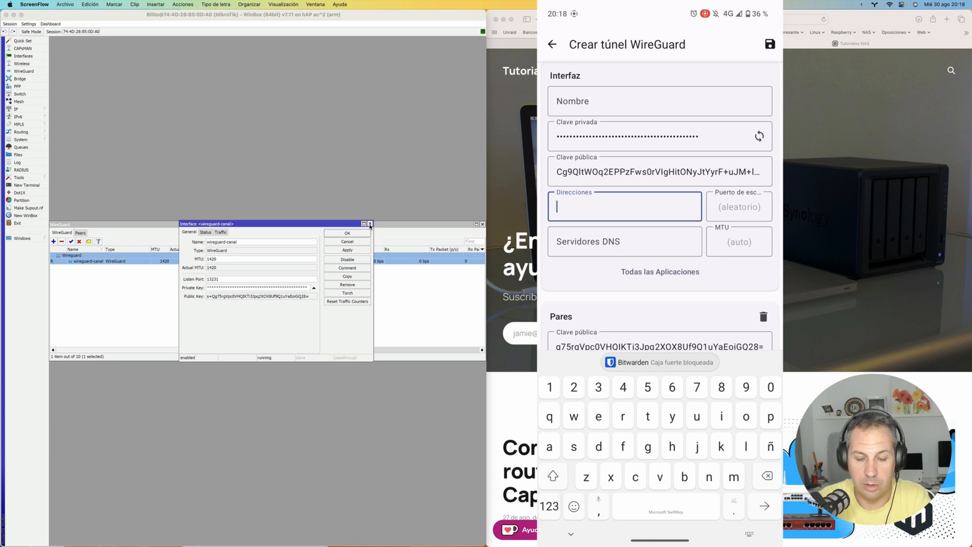
Set the phone tunnel's address to 20.20.20.2/32 and its DNS servers to 192.168.0.227,8.8.8.8.
text(20.2)
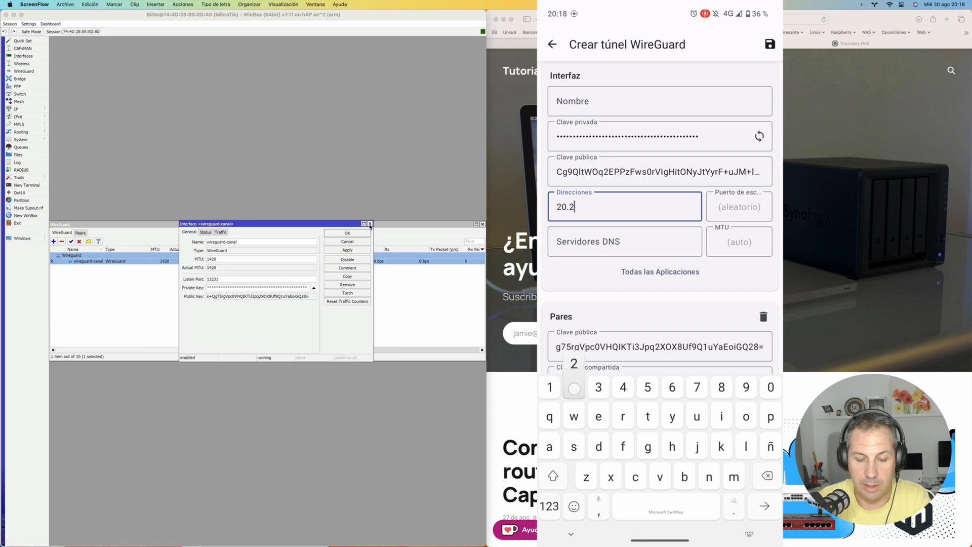
text(0.20.2)
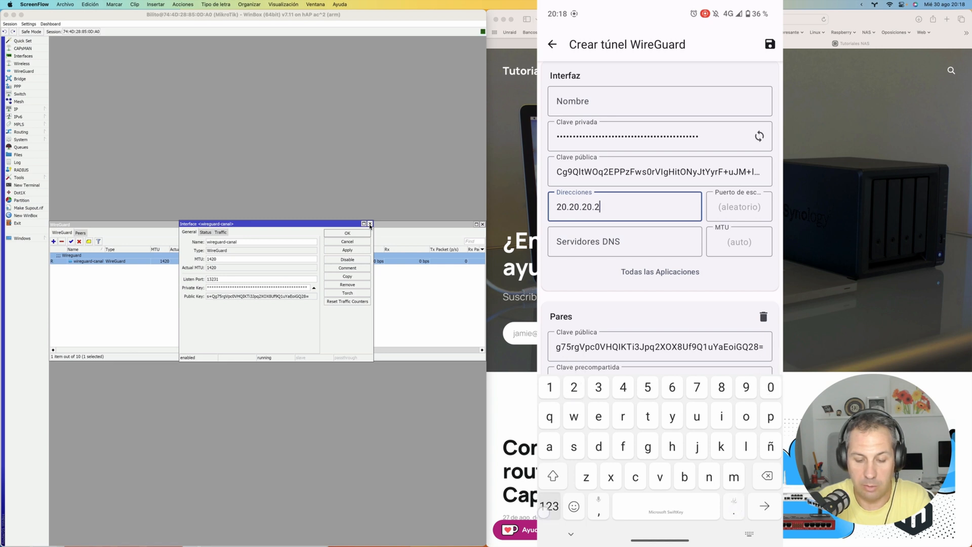
text(/32)
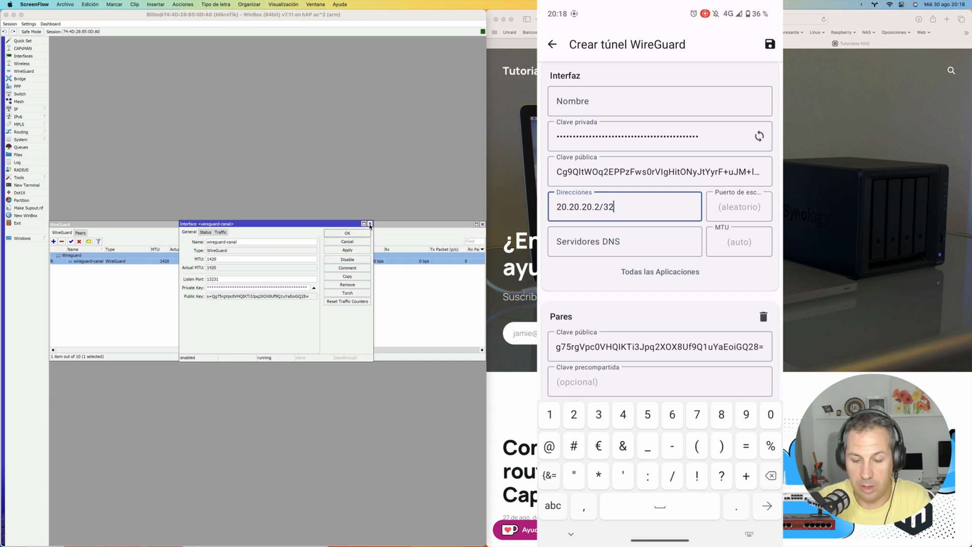
click(624, 242)
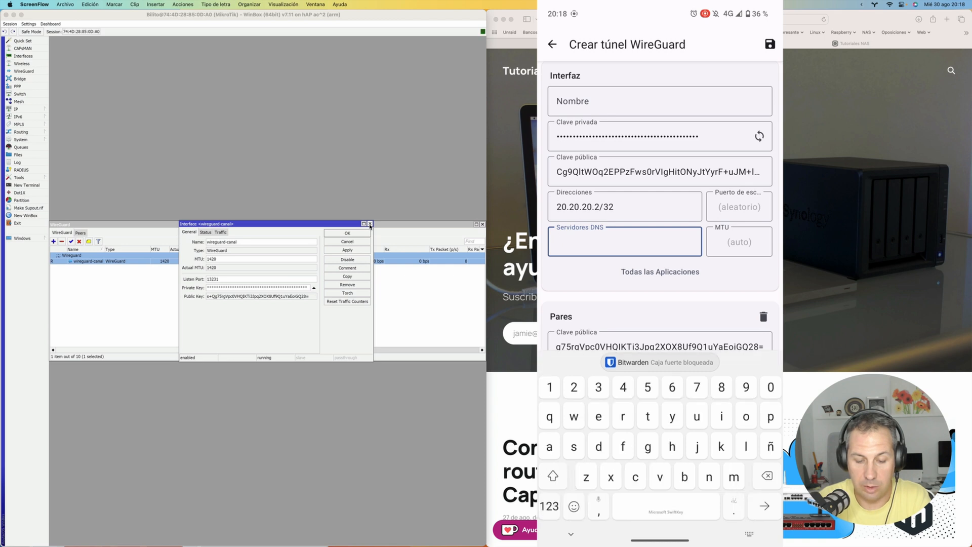
text(192)
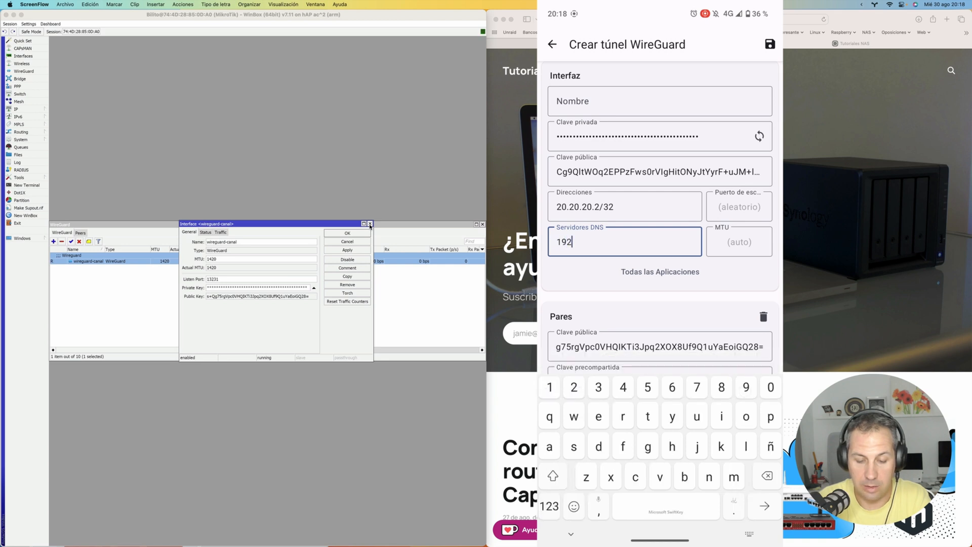
text(.168)
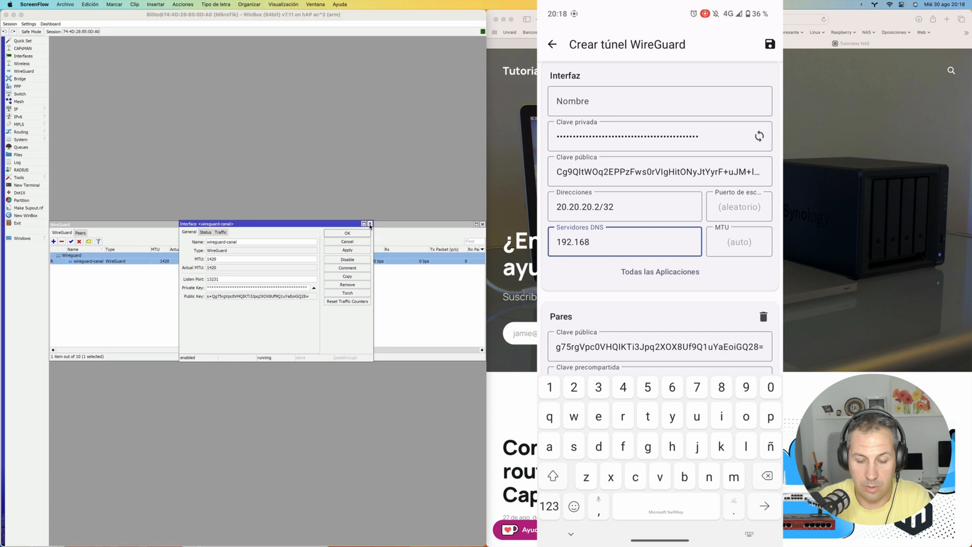
text(.0.227,8.8)
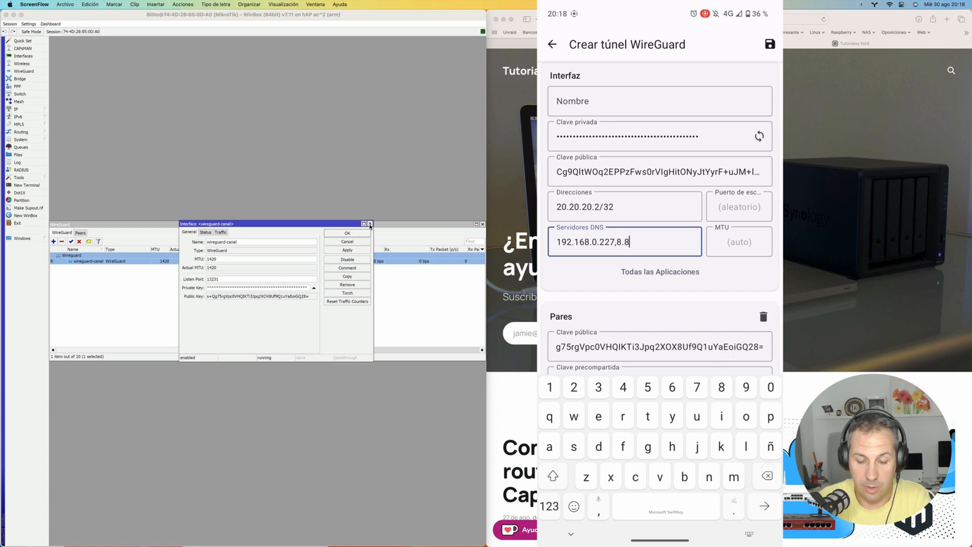
text(.8.8)
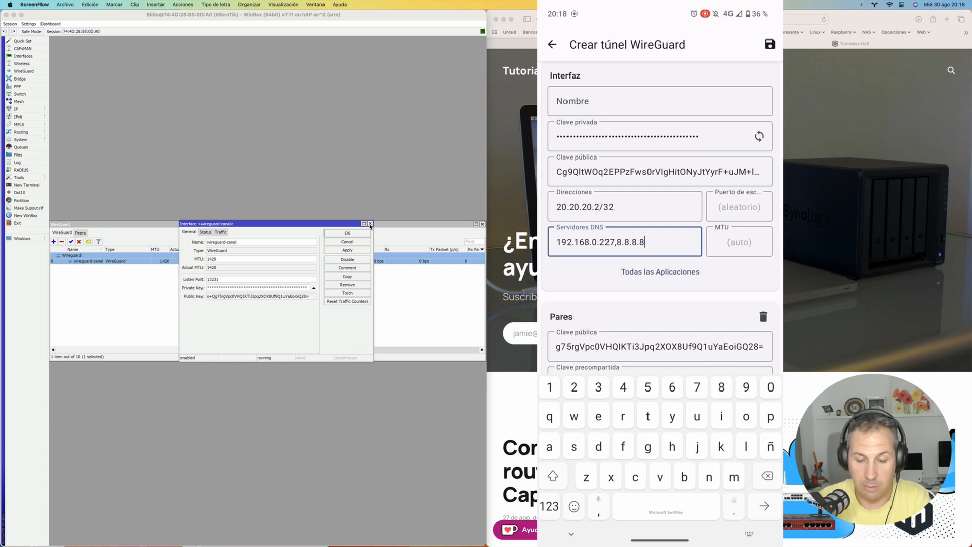
Set the phone peer's persistent keepalive to 25 seconds and its allowed IPs to 0.0.0.0/0.
scroll(740, 267, down, 3)
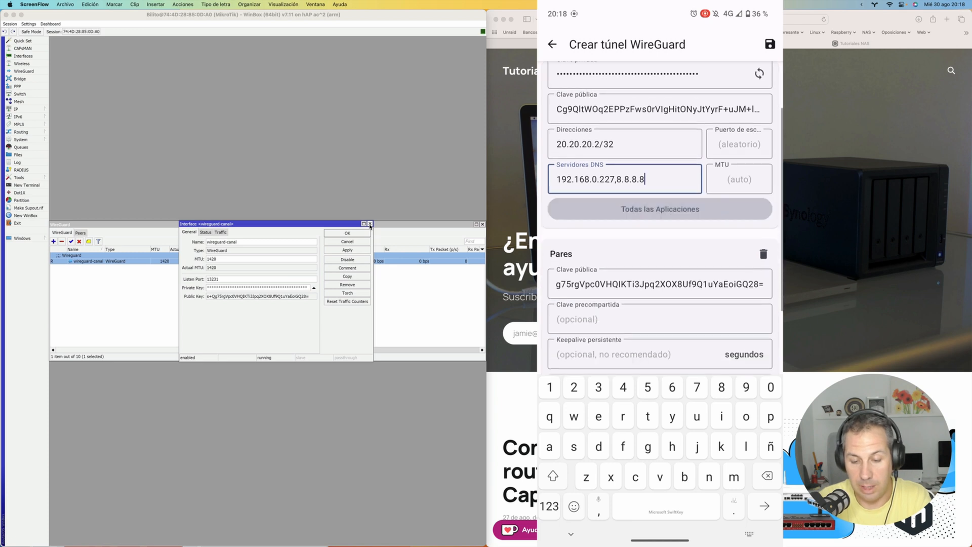
scroll(660, 217, down, 3)
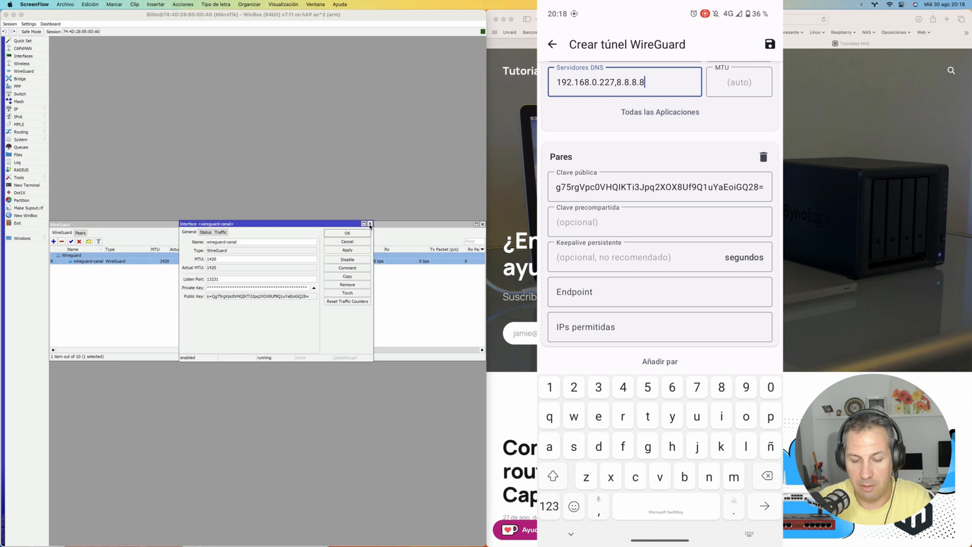
click(702, 255)
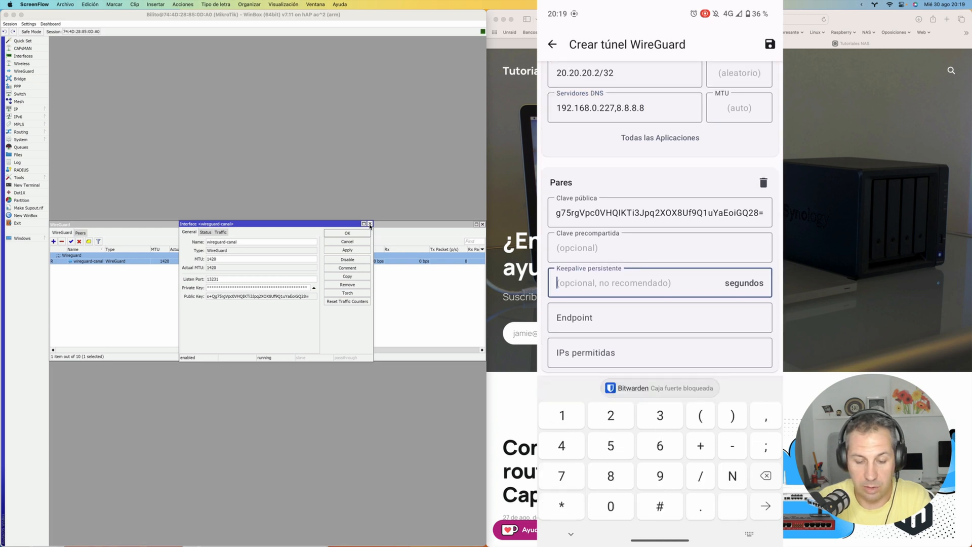
text(25)
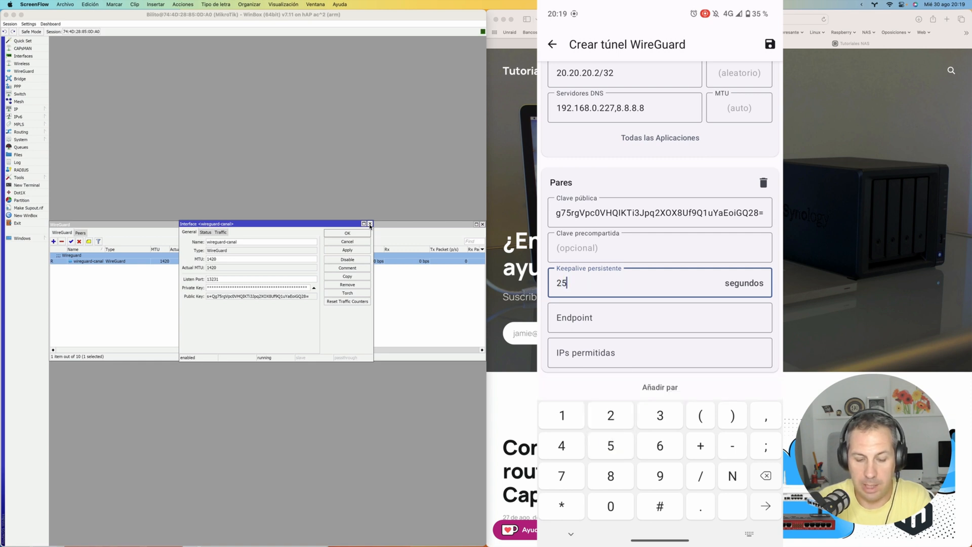
key(Tab)
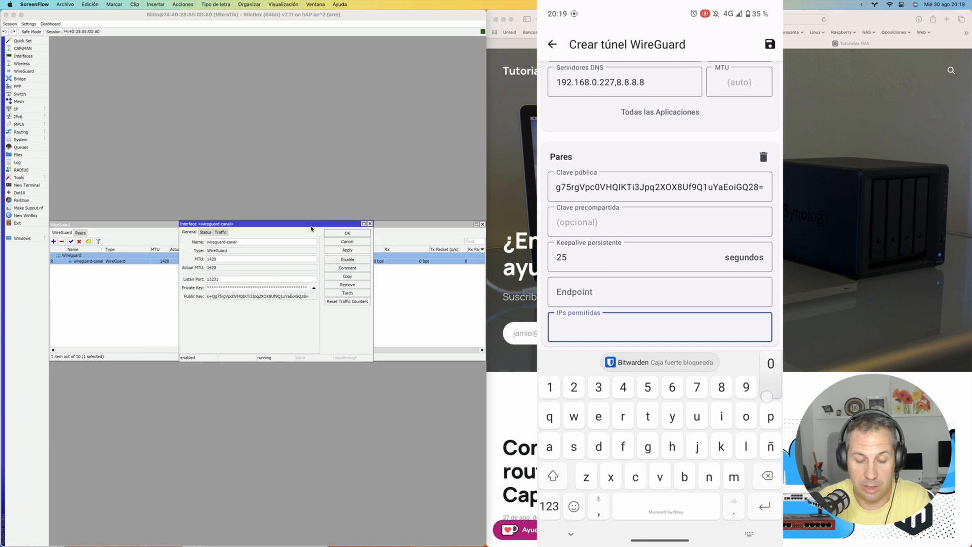
text(0.0.0.0)
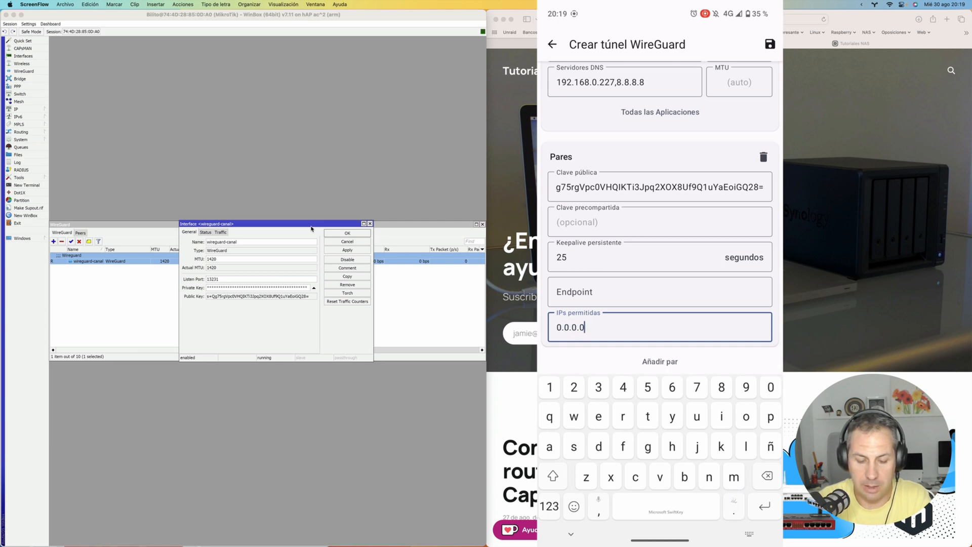
text(/0)
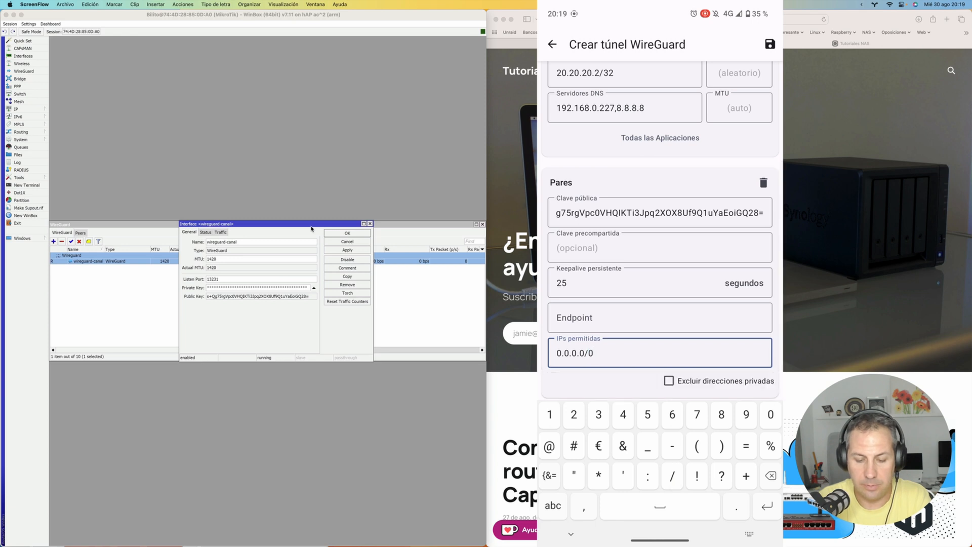
Enter the router's copied DDNS name followed by port 13231 as the endpoint of the phone's peer.
click(562, 317)
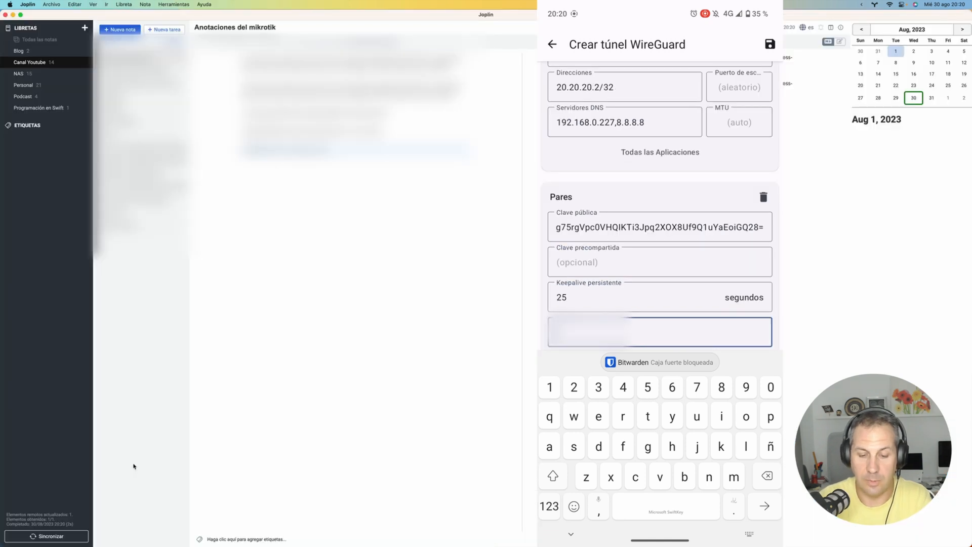
click(686, 336)
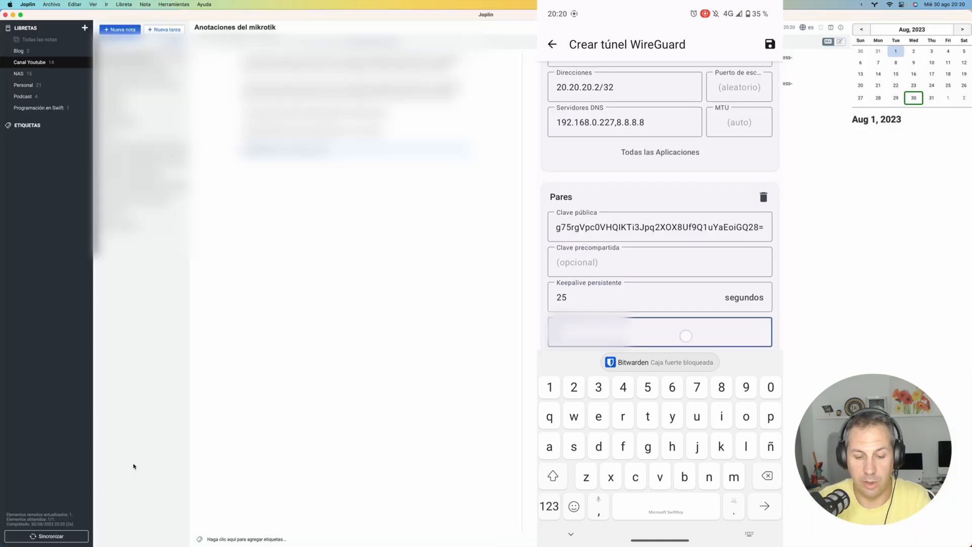
click(562, 309)
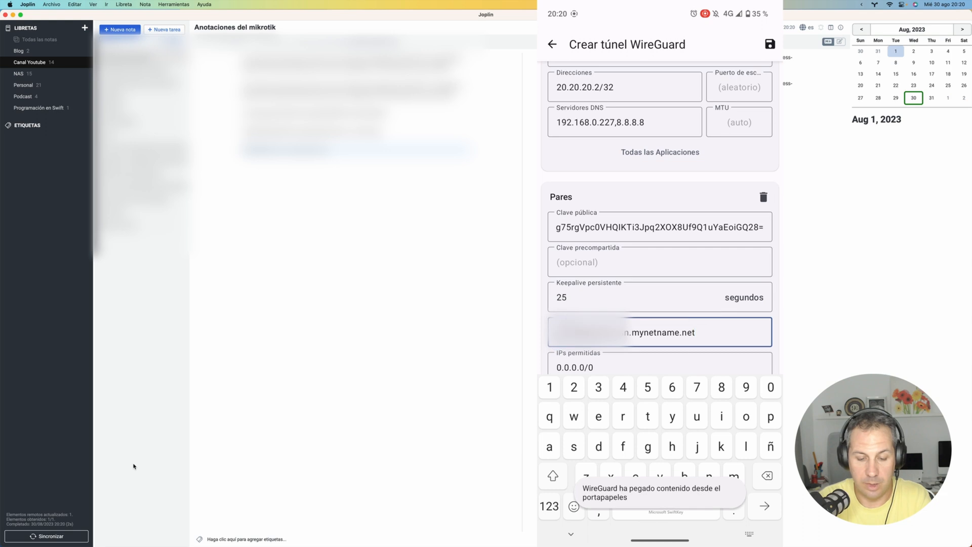
click(549, 506)
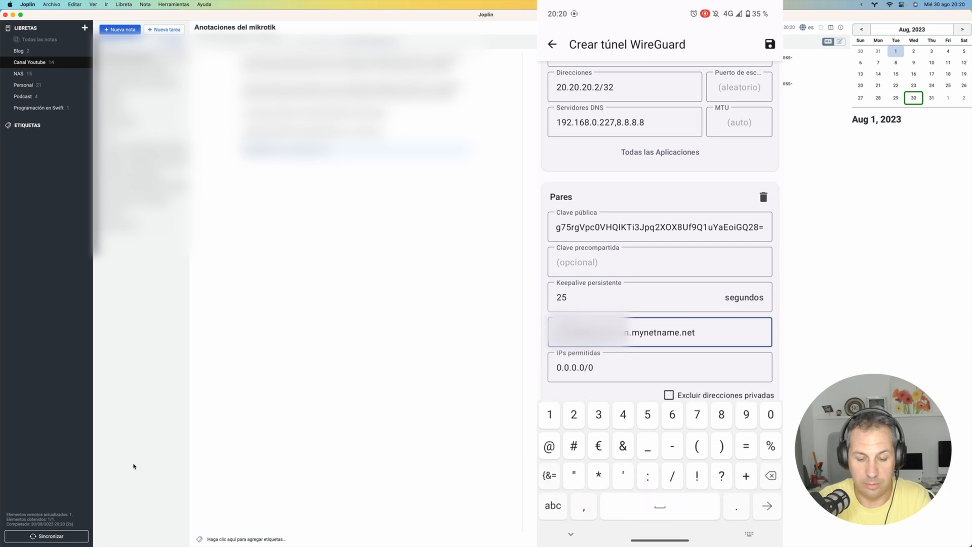
text(:)
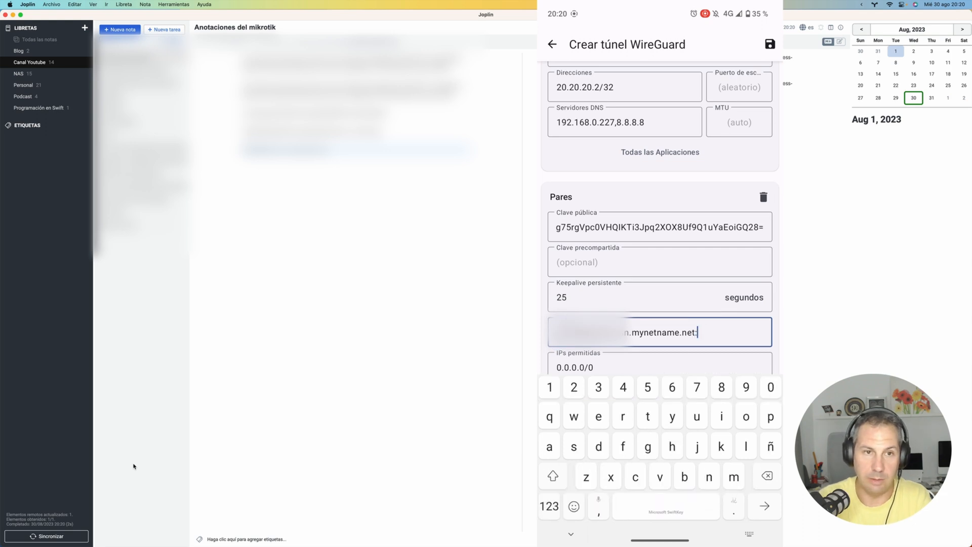
click(465, 531)
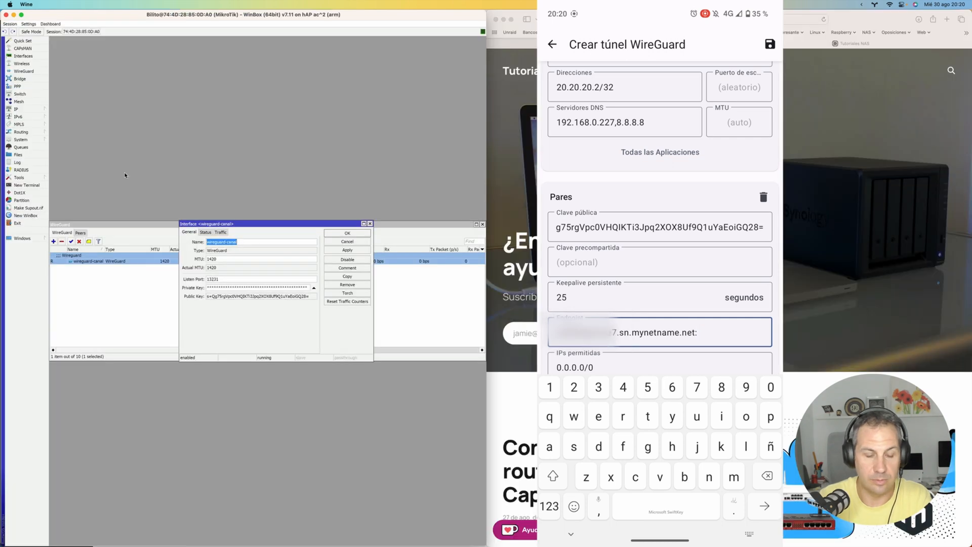
text(13231)
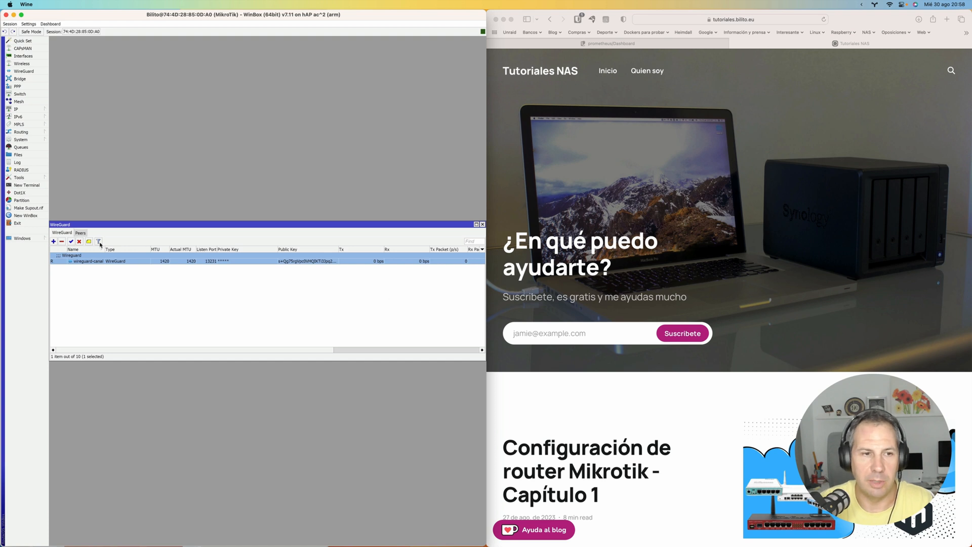
Add a new WireGuard peer on the router's wireguard-canal interface and paste in the phone's public key.
click(80, 232)
click(54, 242)
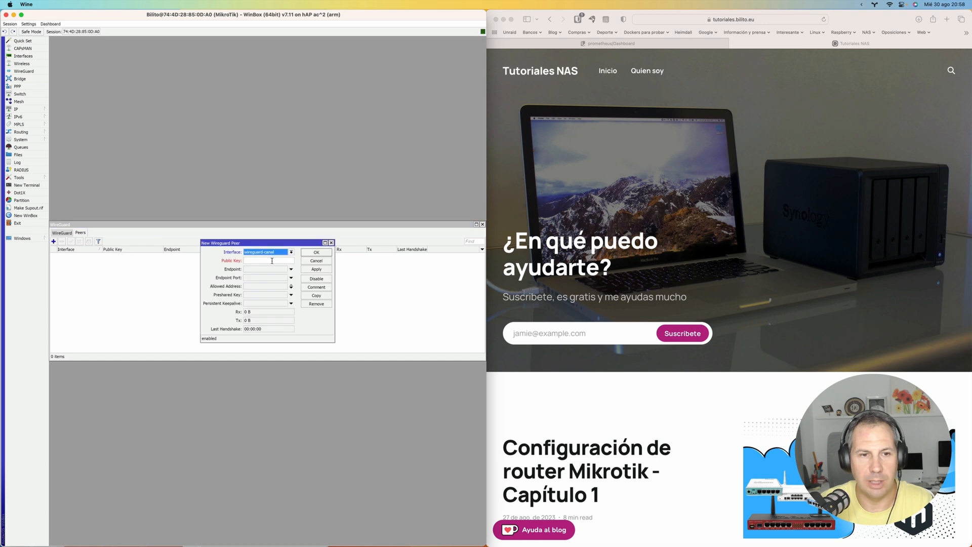
click(272, 261)
key(ctrl+v)
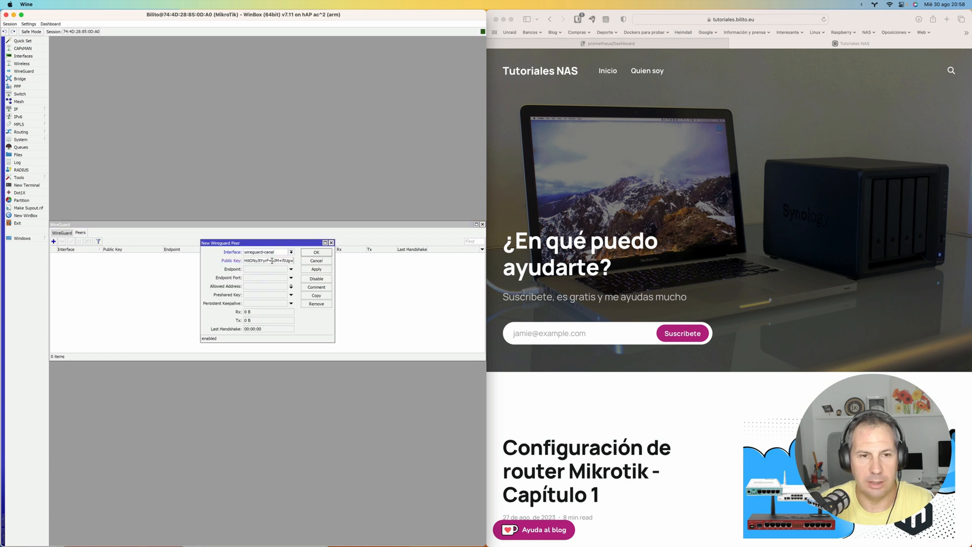
Copy the DDNS name from the router's Cloud settings into the new peer's endpoint and set the endpoint port to 13231.
click(280, 270)
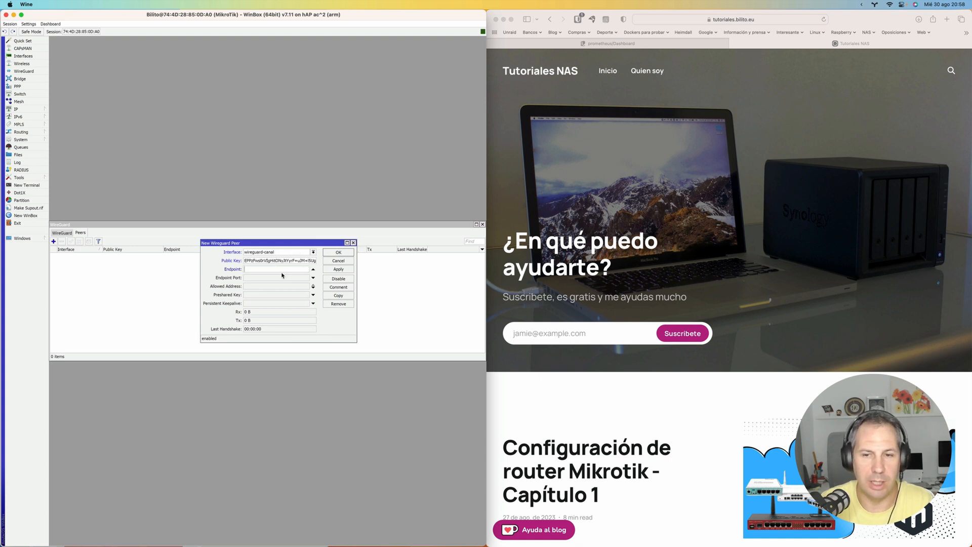
click(25, 109)
mouse_move(45, 116)
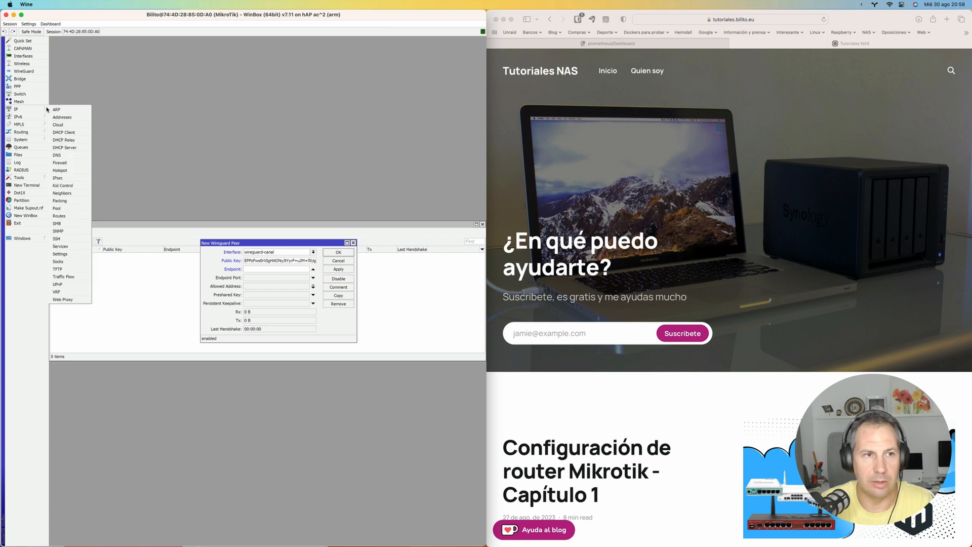
click(62, 124)
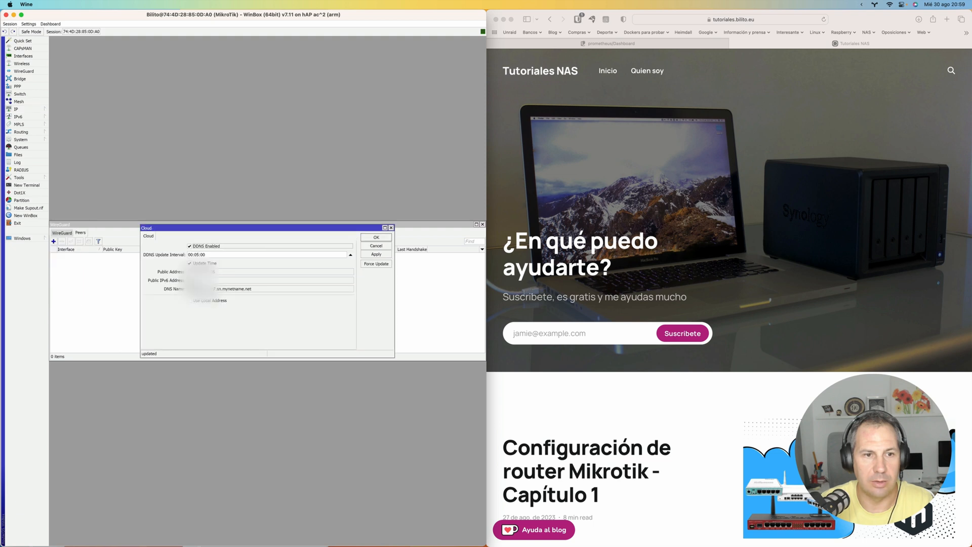
double_click(212, 288)
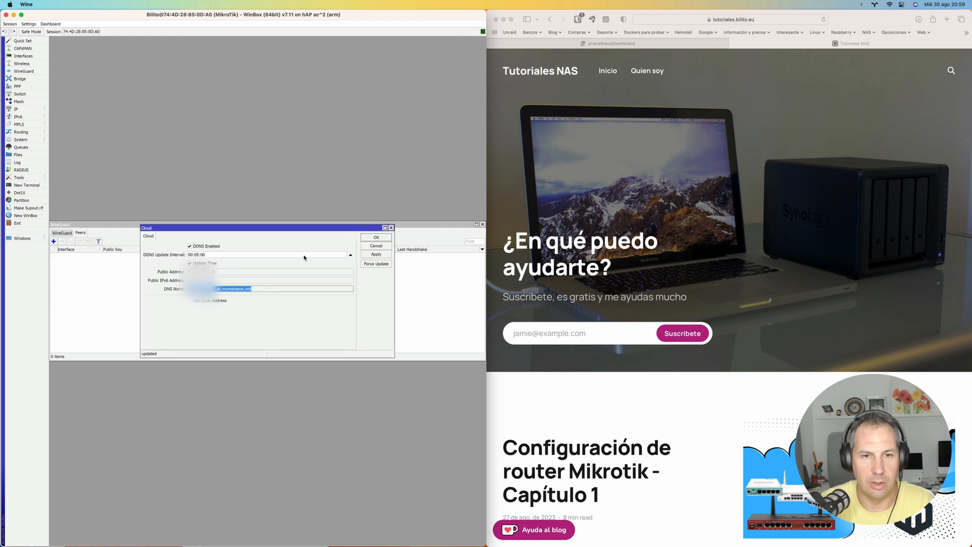
click(376, 237)
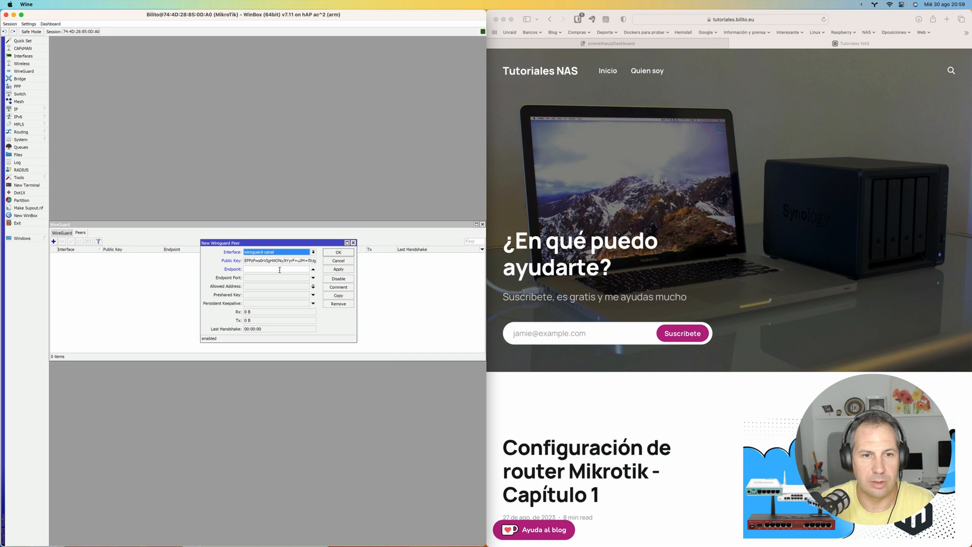
click(280, 270)
key(super+v)
click(281, 278)
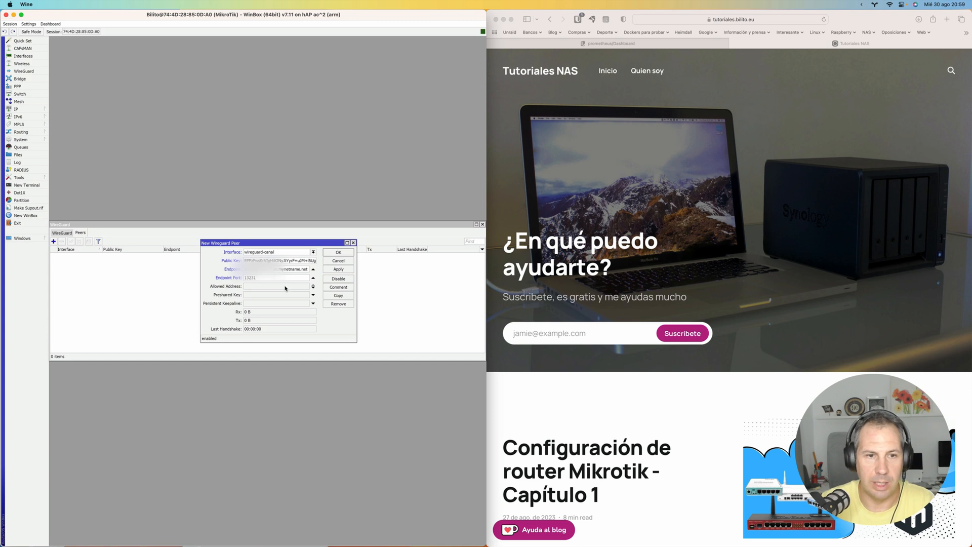
Set the new peer's allowed address to 20.20.20.2/32.
click(282, 285)
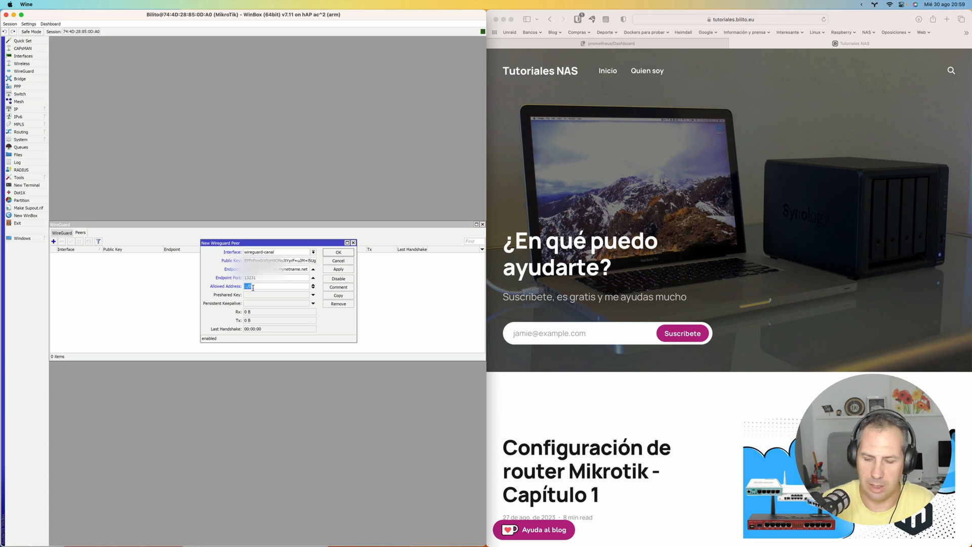
text(20)
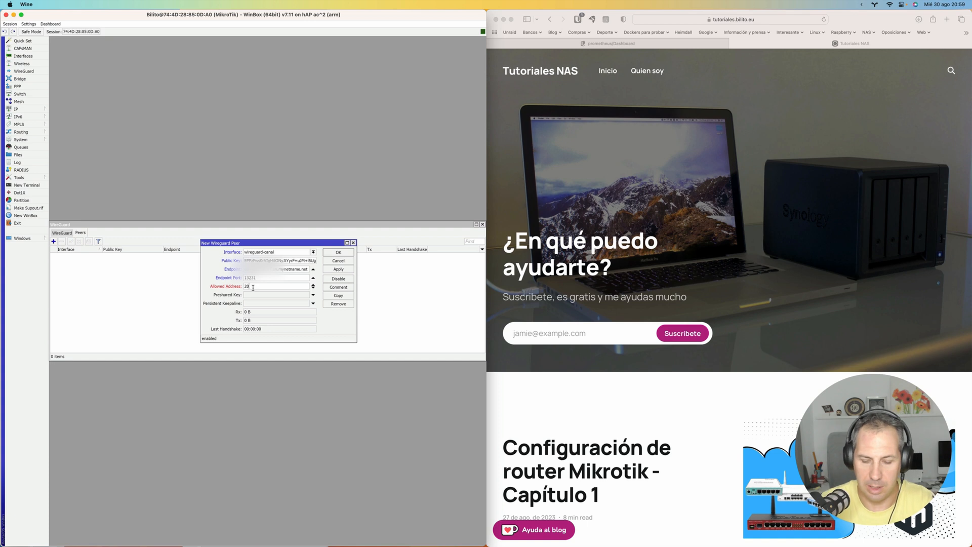
text(.20)
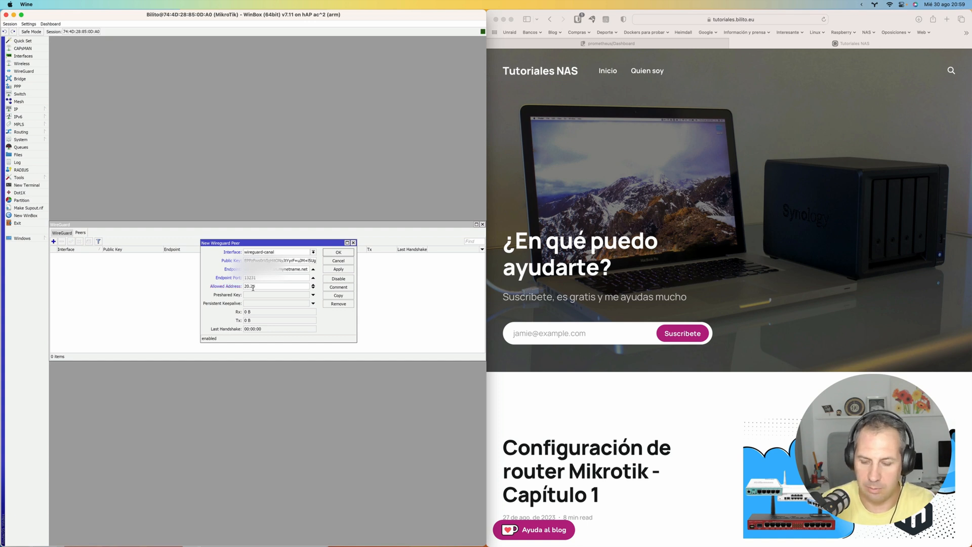
text(.20.2/)
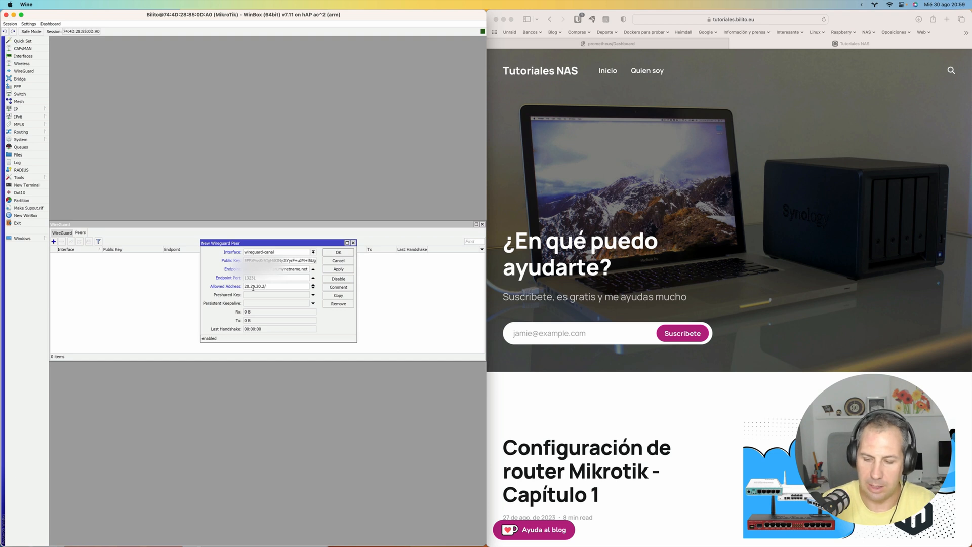
text(32)
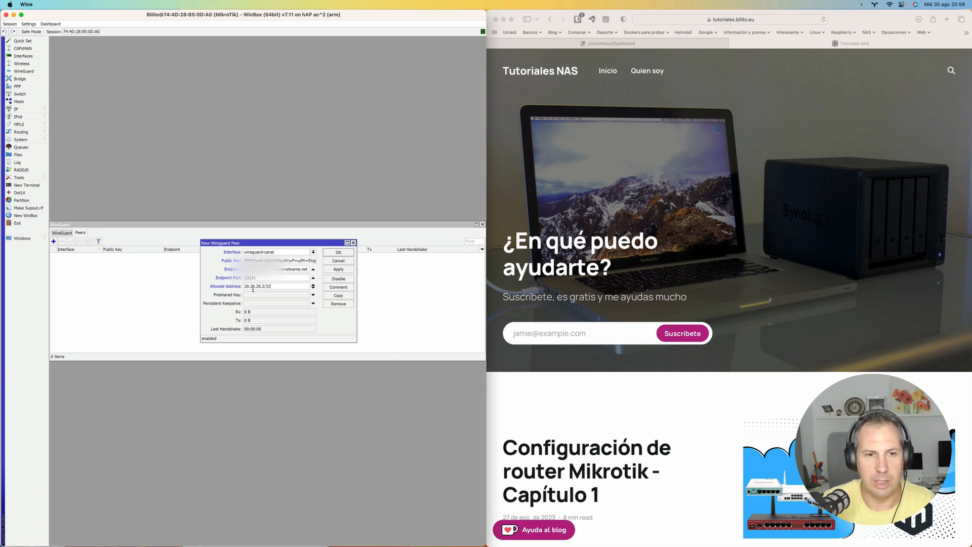
Set the peer's persistent keepalive to 00:00:25 and save the peer.
click(256, 303)
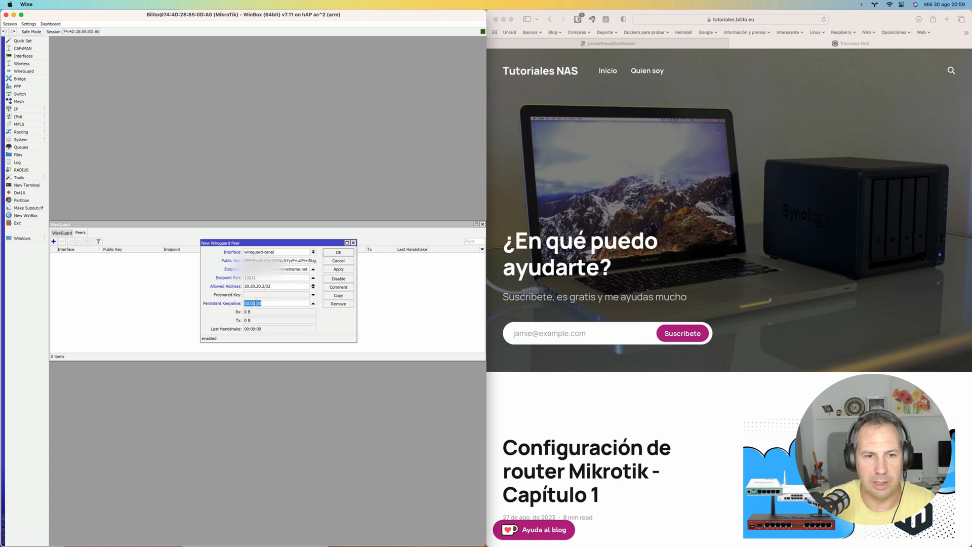
click(255, 303)
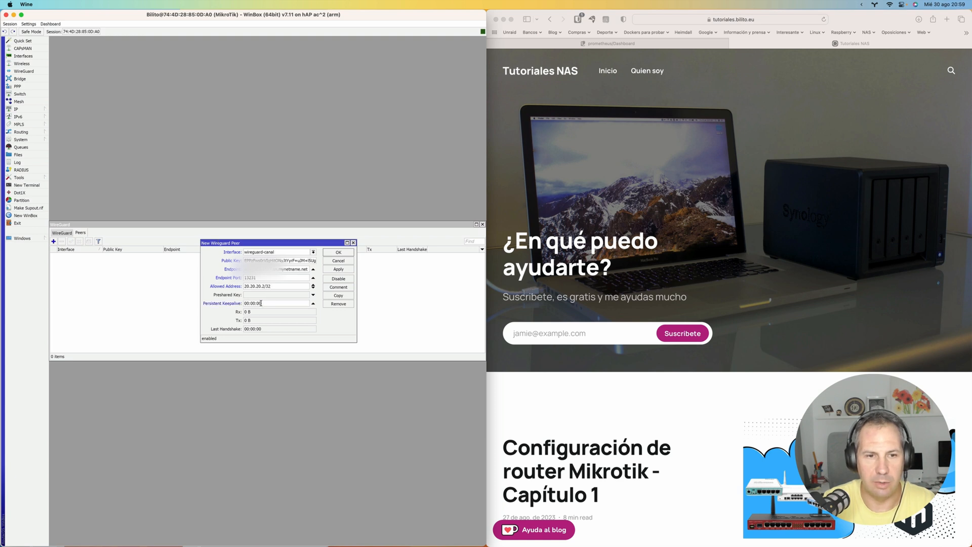
double_click(259, 303)
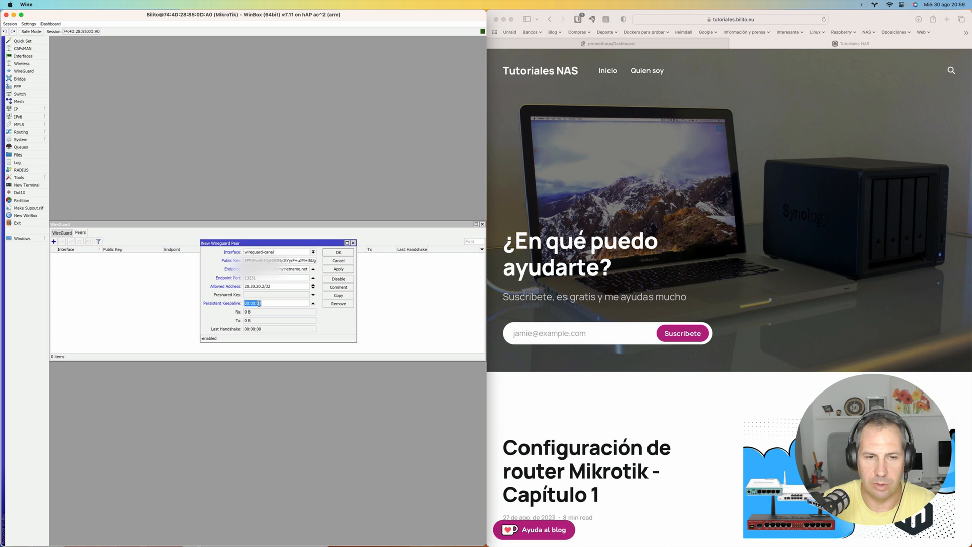
click(262, 302)
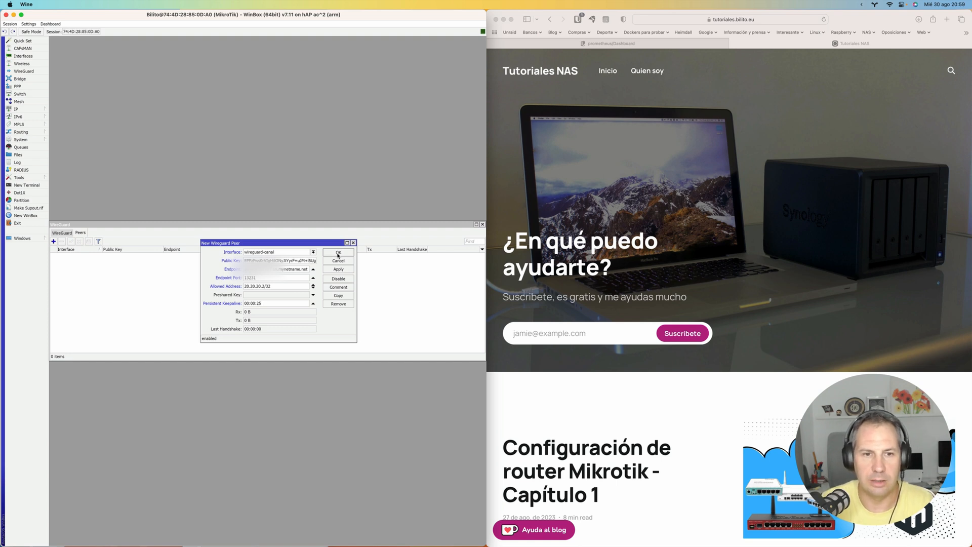
click(338, 253)
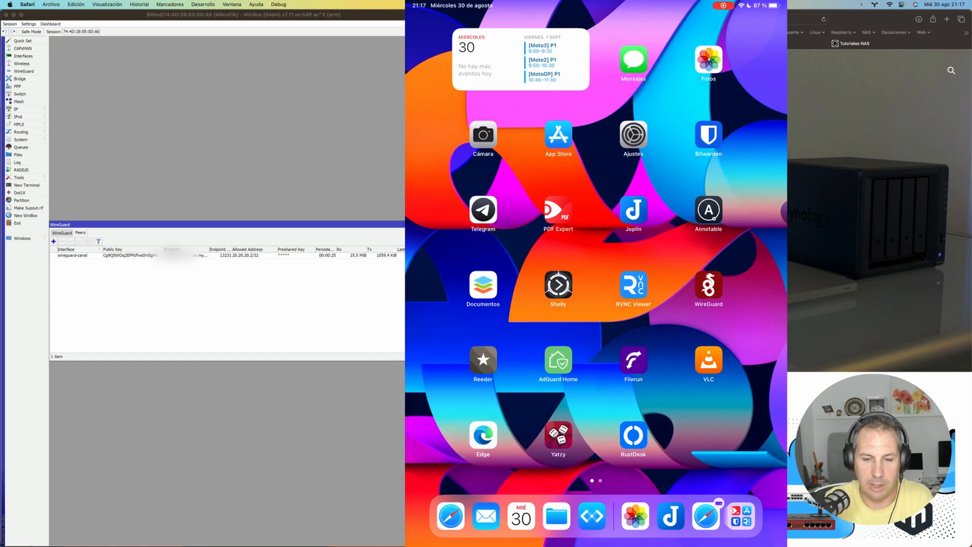
Switch to the WireGuard app on the iPad and start a new tunnel configuration from scratch.
click(708, 284)
click(429, 22)
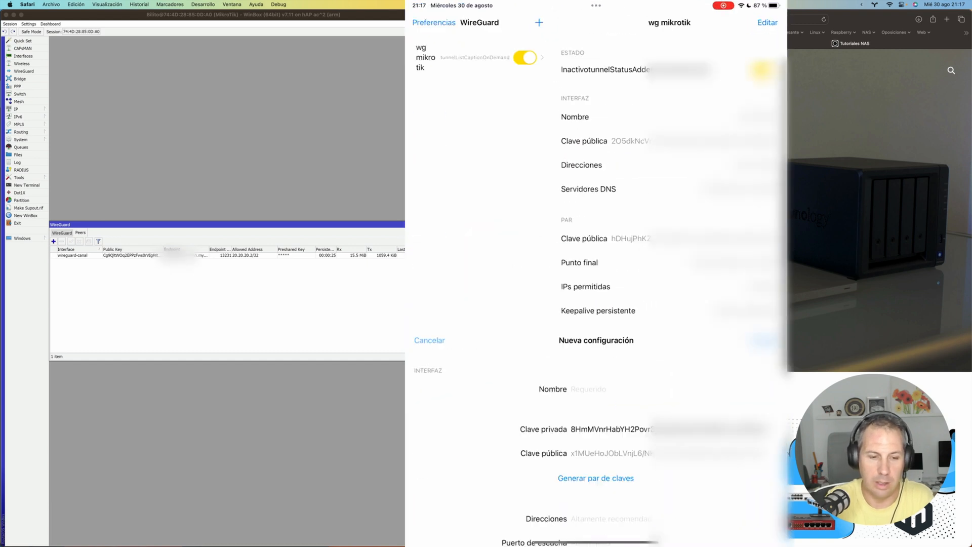
click(539, 22)
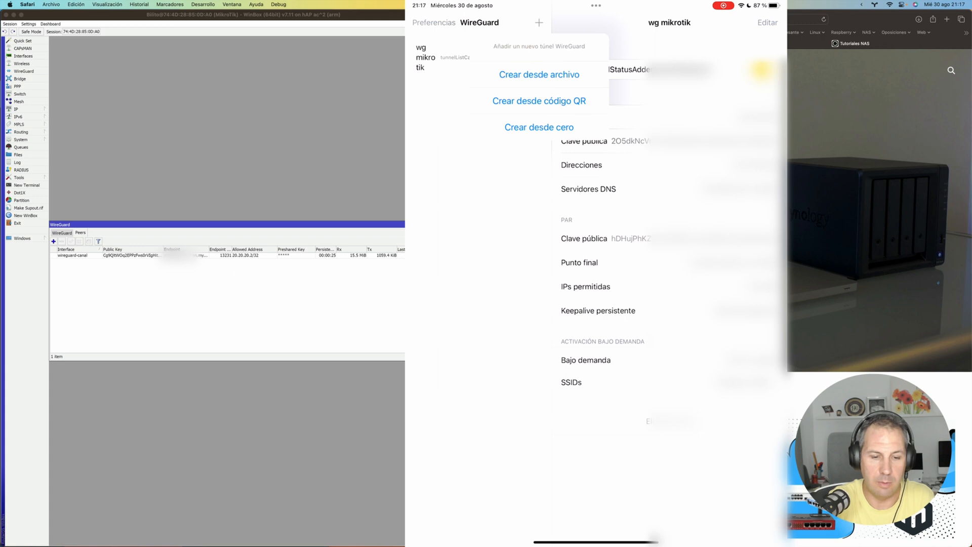
click(539, 127)
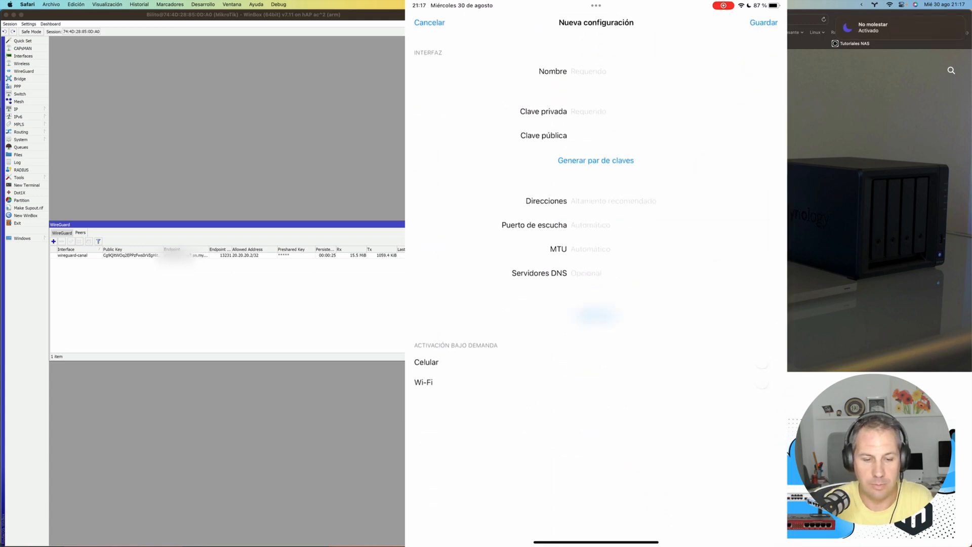
Show the on-screen keyboard and name the new tunnel configuration wireguard-canal.
click(588, 70)
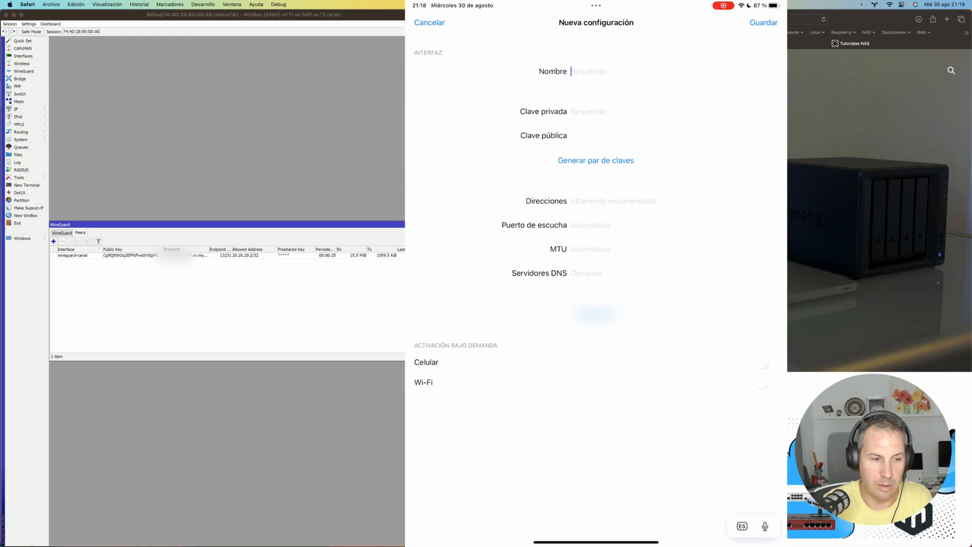
click(741, 526)
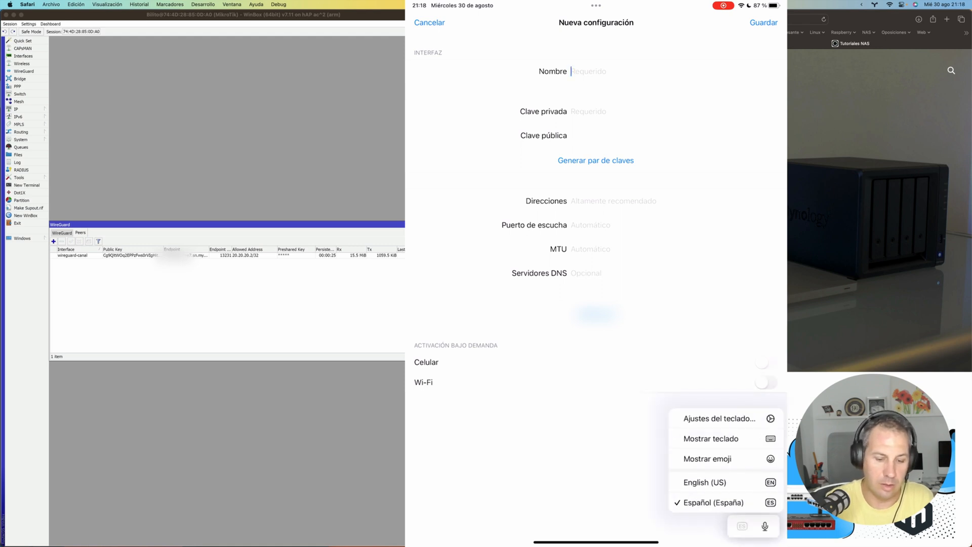
click(711, 438)
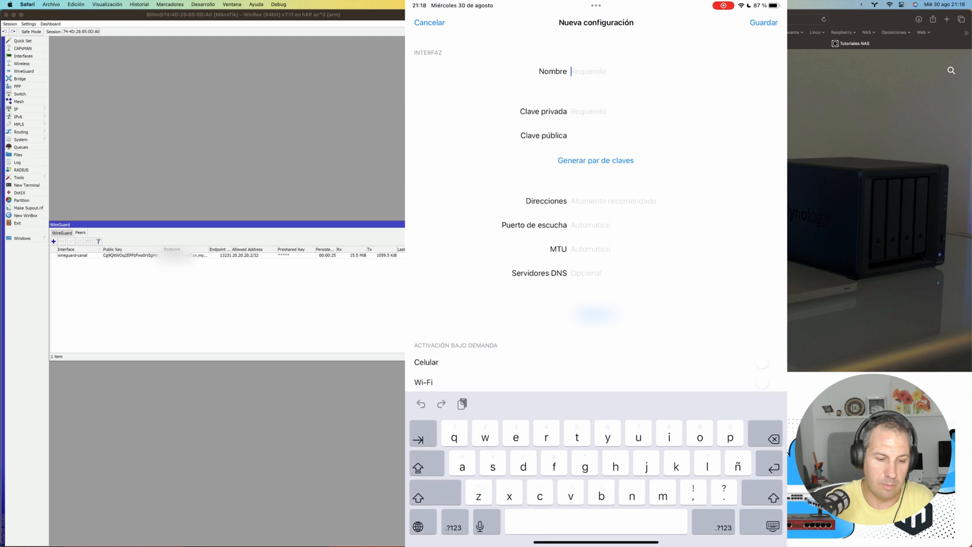
text(wire)
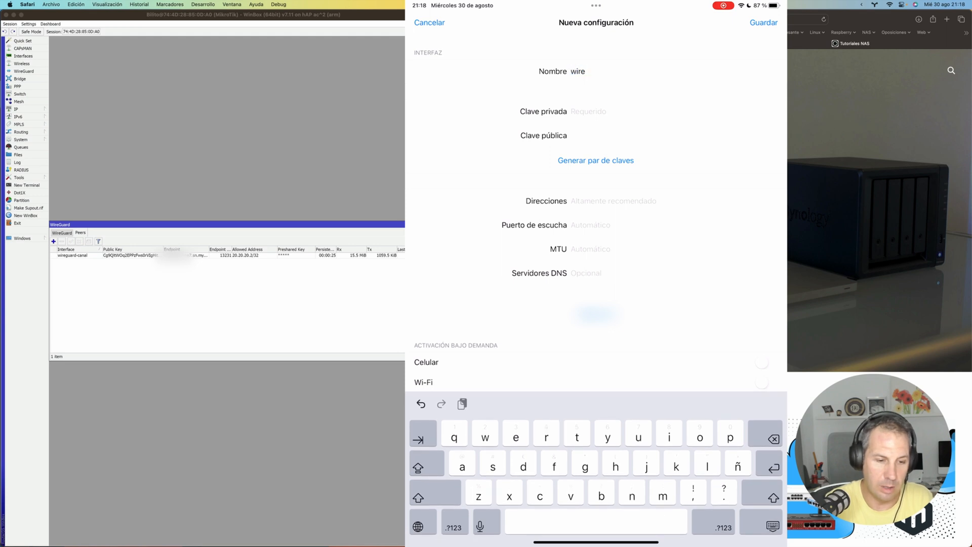
text(guard-can)
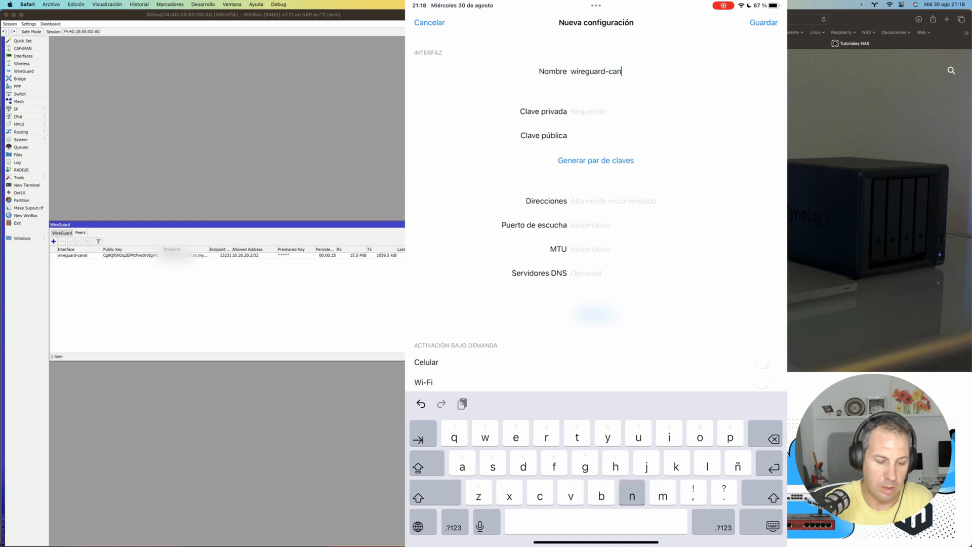
text(al)
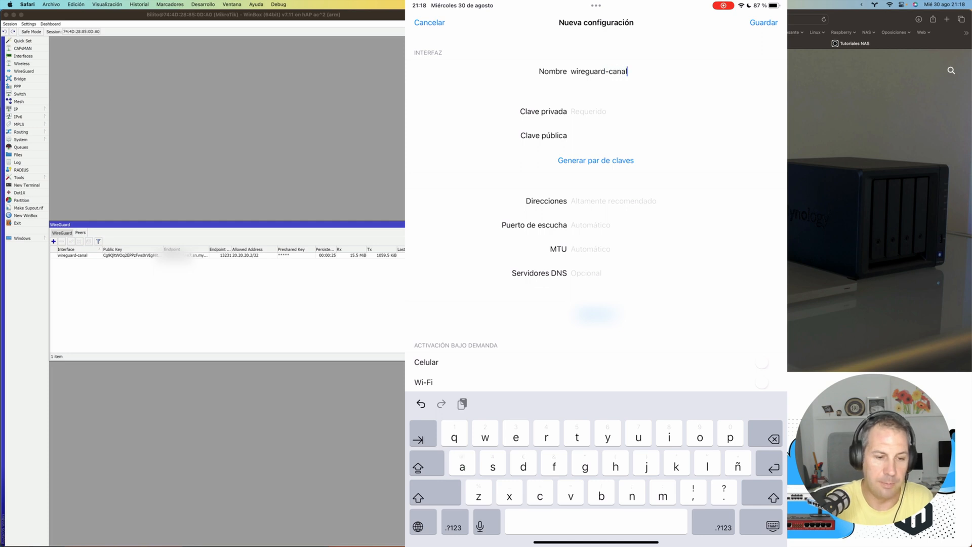
Generate a private and public key pair for the wireguard-canal tunnel interface.
click(588, 112)
click(595, 160)
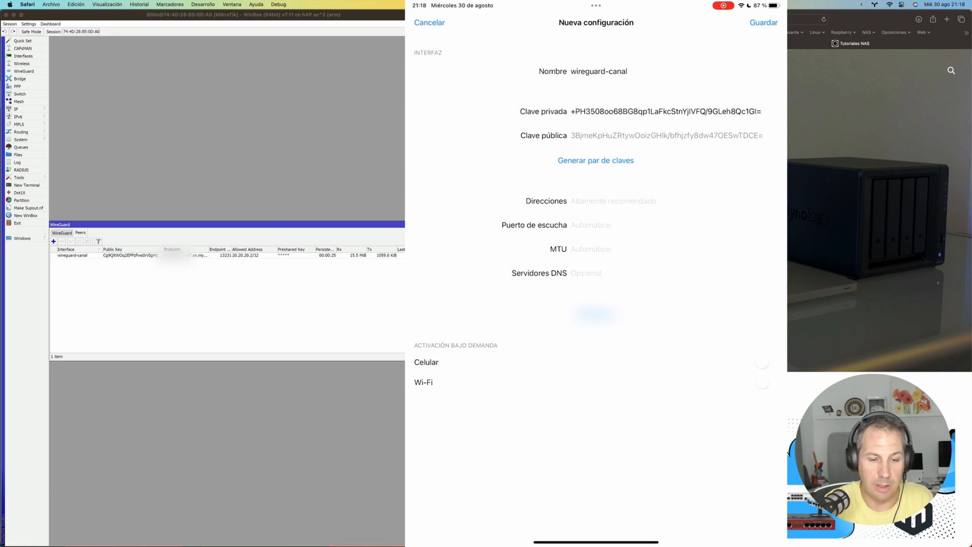
click(595, 135)
click(595, 108)
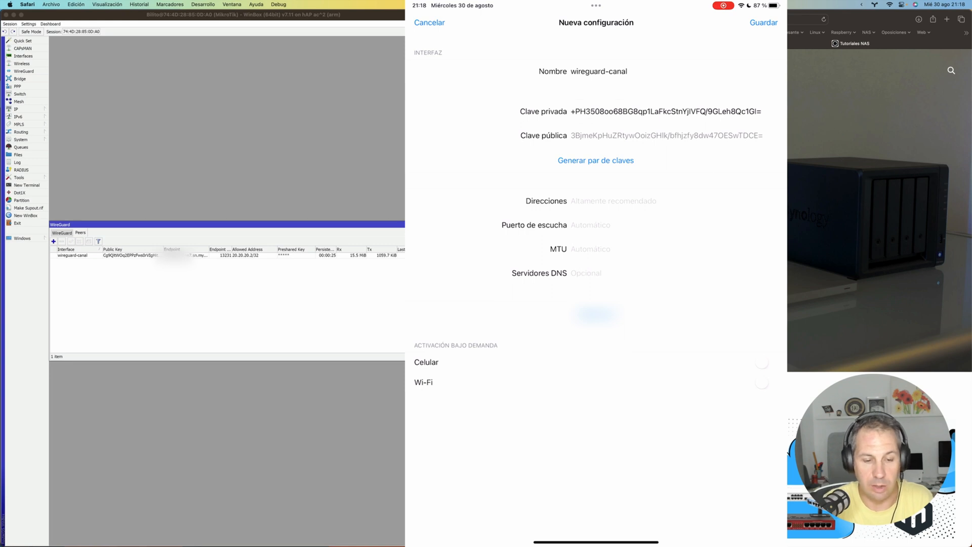
Enter 20.20.20.3\32 as the tunnel interface's address.
click(572, 200)
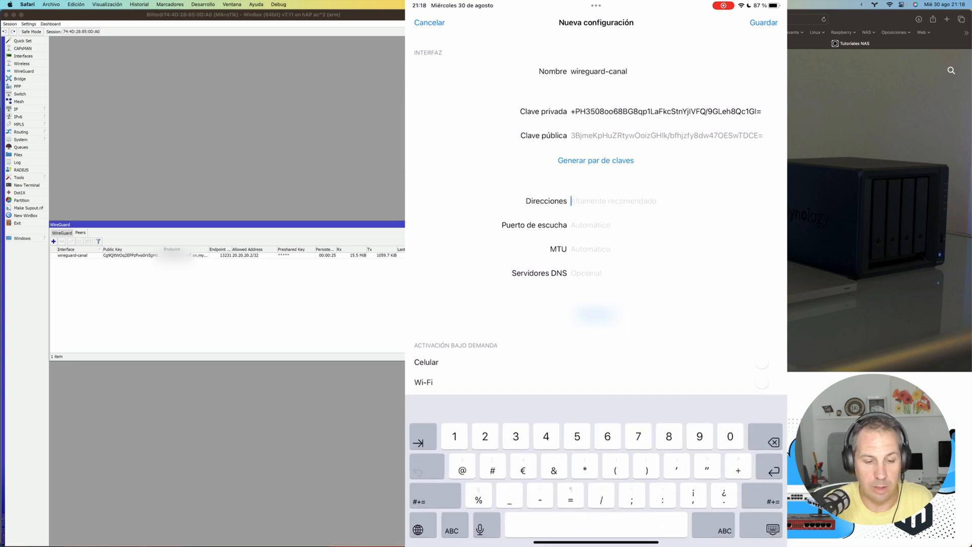
text(2)
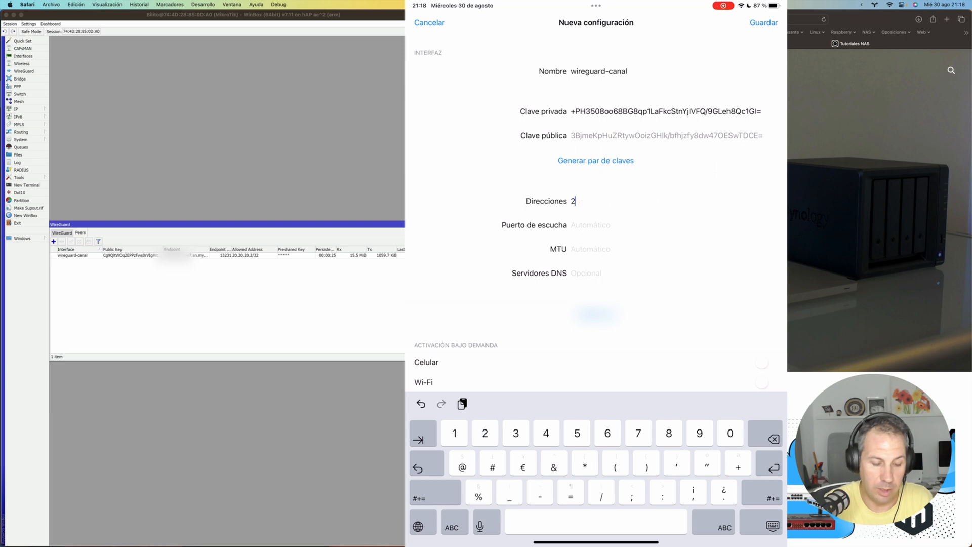
text(0.20)
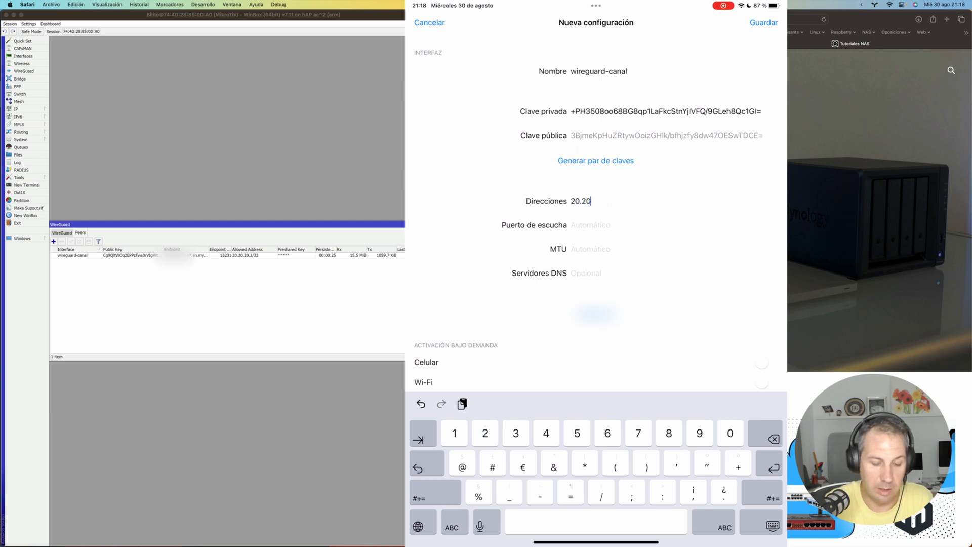
text(.20.3/32)
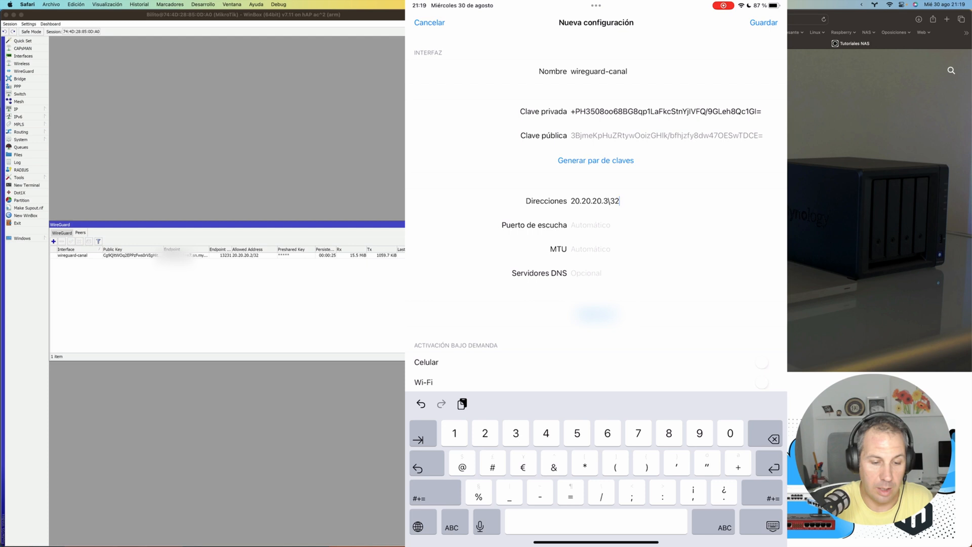
Add a peer to the tunnel configuration and paste the copied router public key as its public key.
click(595, 314)
scroll(596, 213, down, 2)
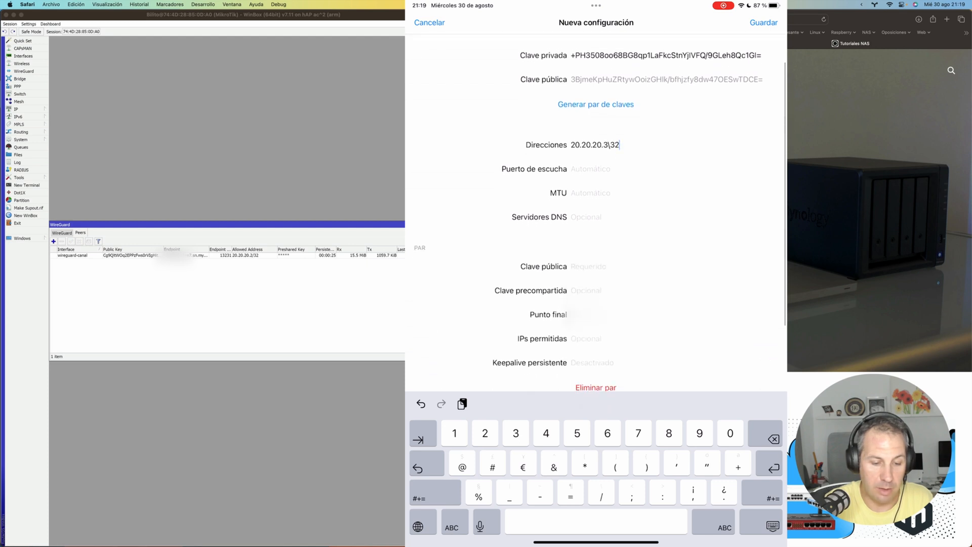
click(587, 266)
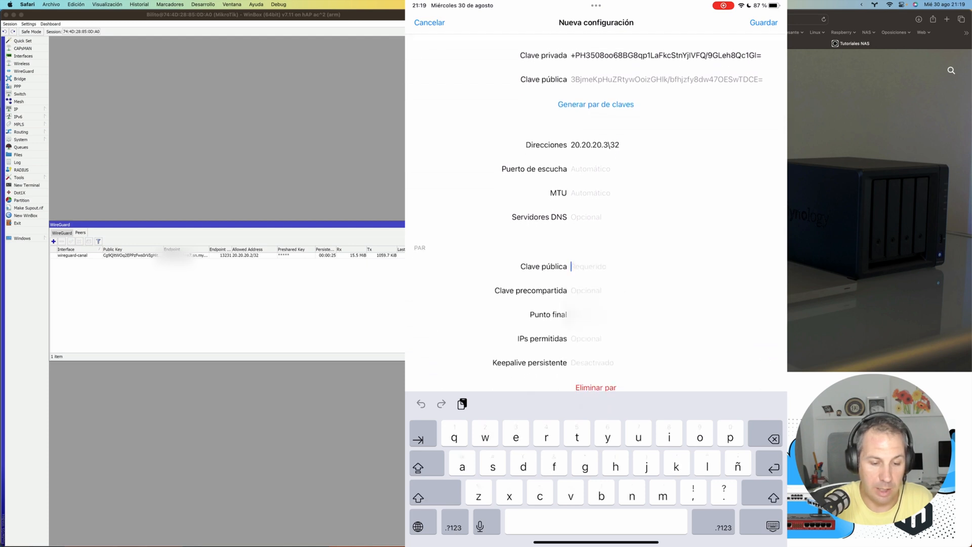
click(461, 404)
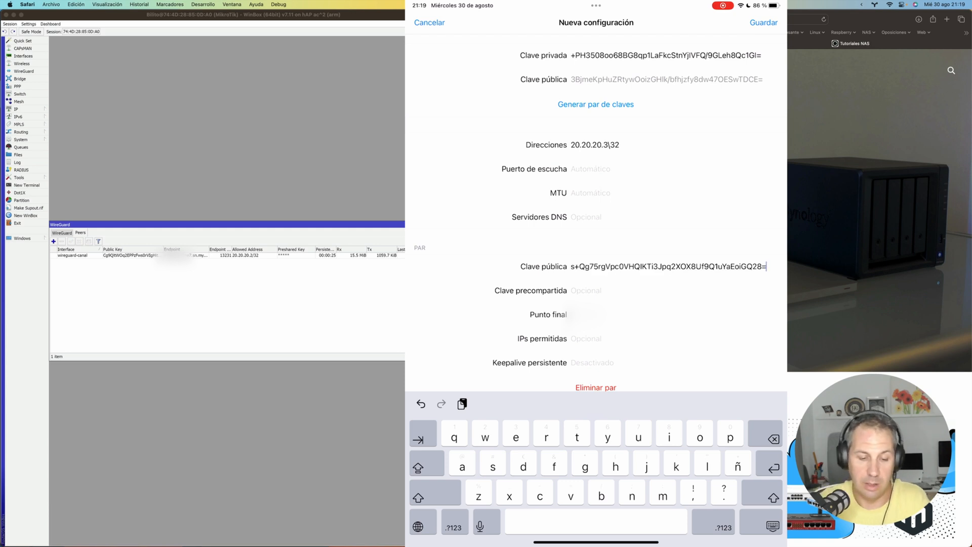
click(587, 314)
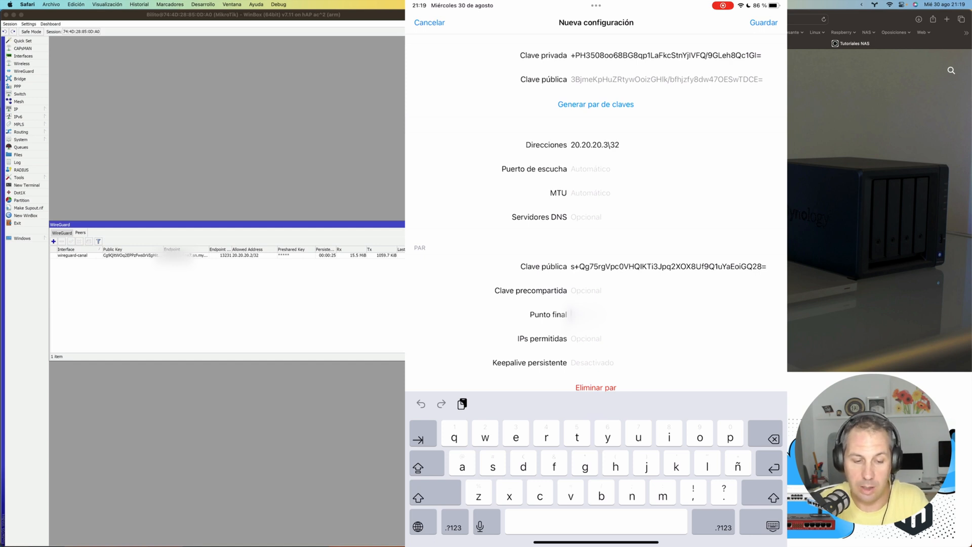
Set the tunnel interface's DNS servers to 192.168.0.227,8.8.8.8.
click(587, 216)
text(@")
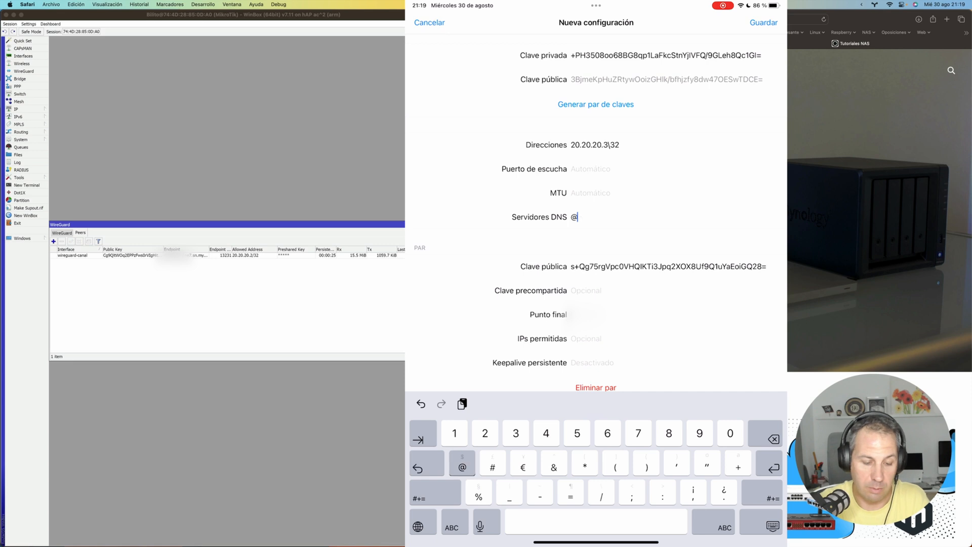
key(BackSpace)
key(BackSpace)
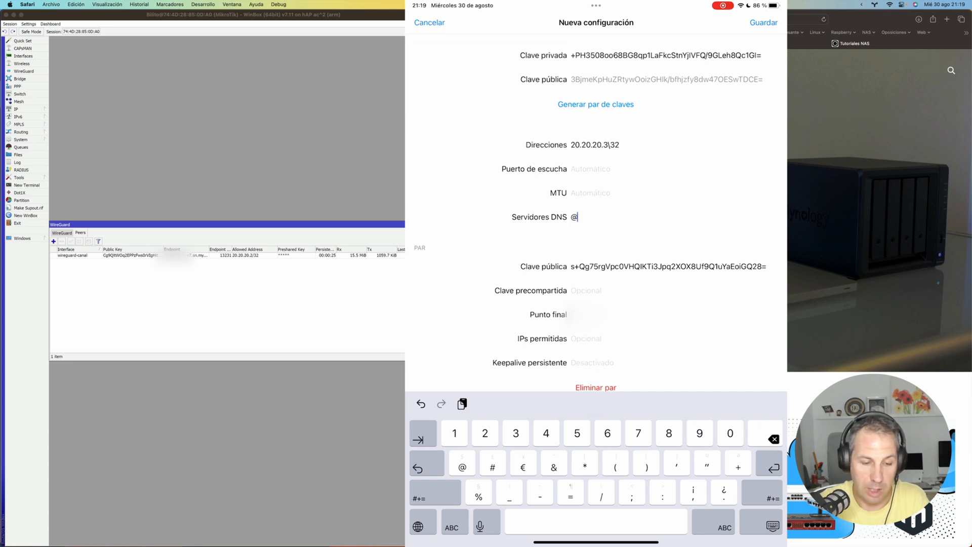
text(192.)
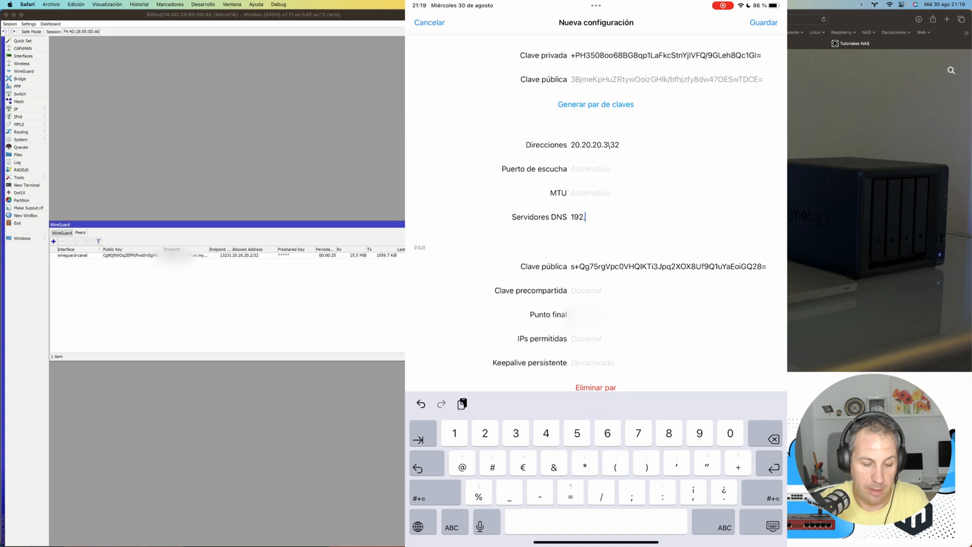
text(168.)
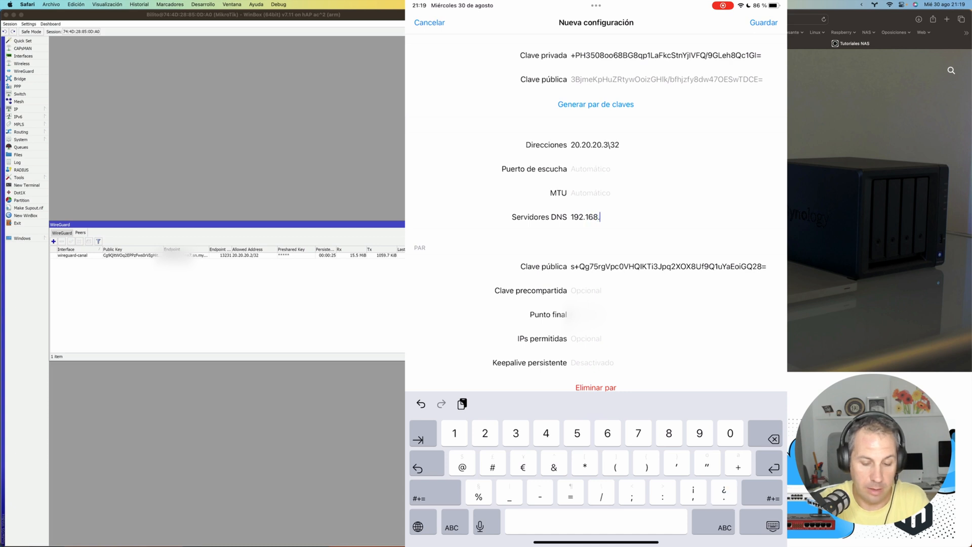
text(0.22)
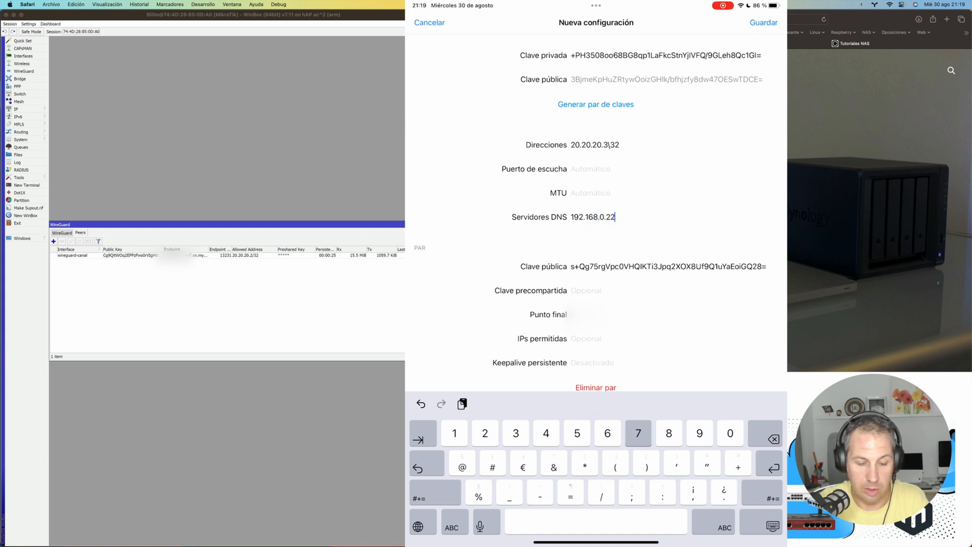
text(7,)
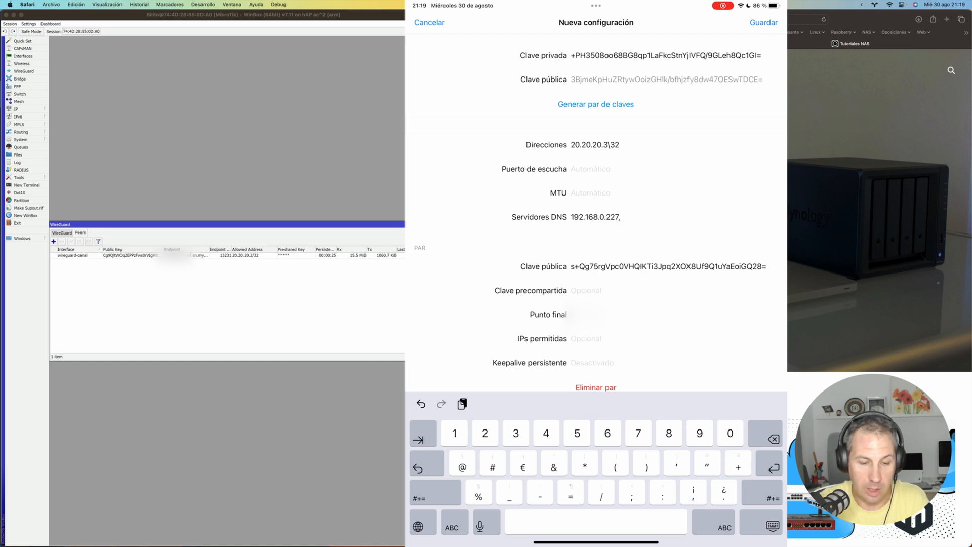
text(8.8.8)
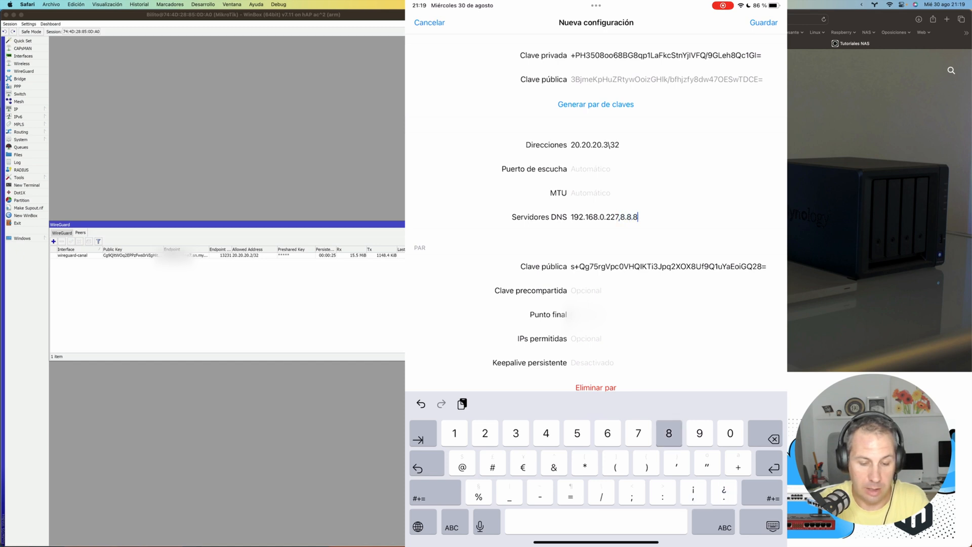
text(.8)
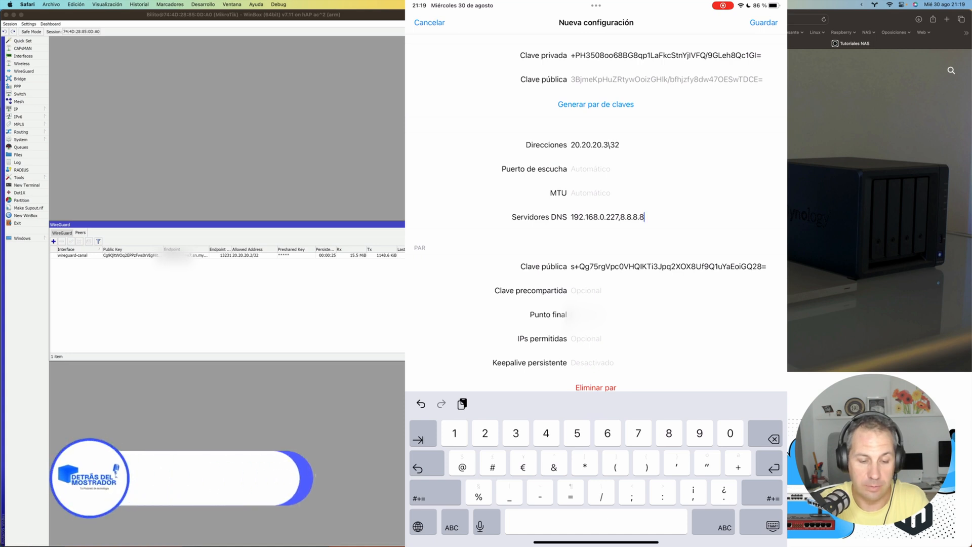
Paste the router's mynetname.net DDNS name as the peer's endpoint and append port 13231.
click(587, 315)
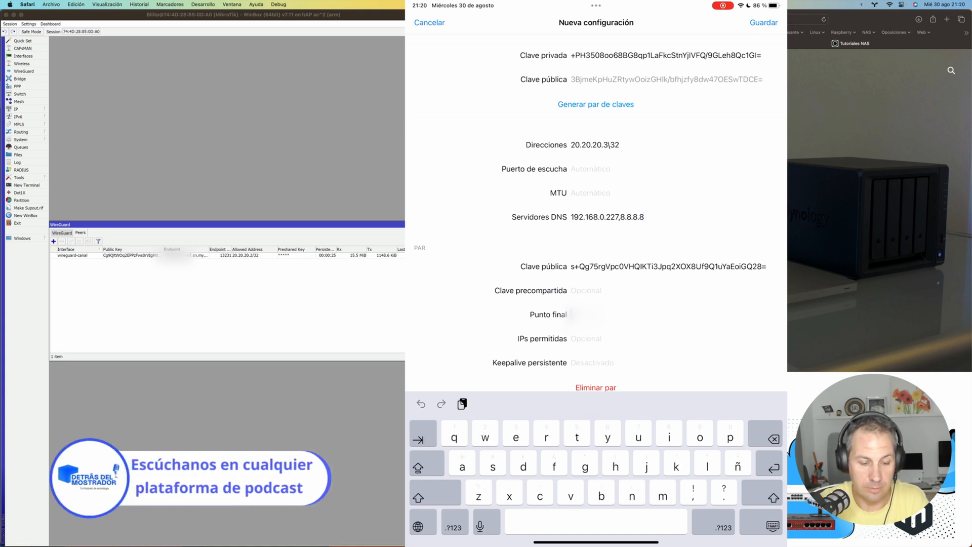
key(super+v)
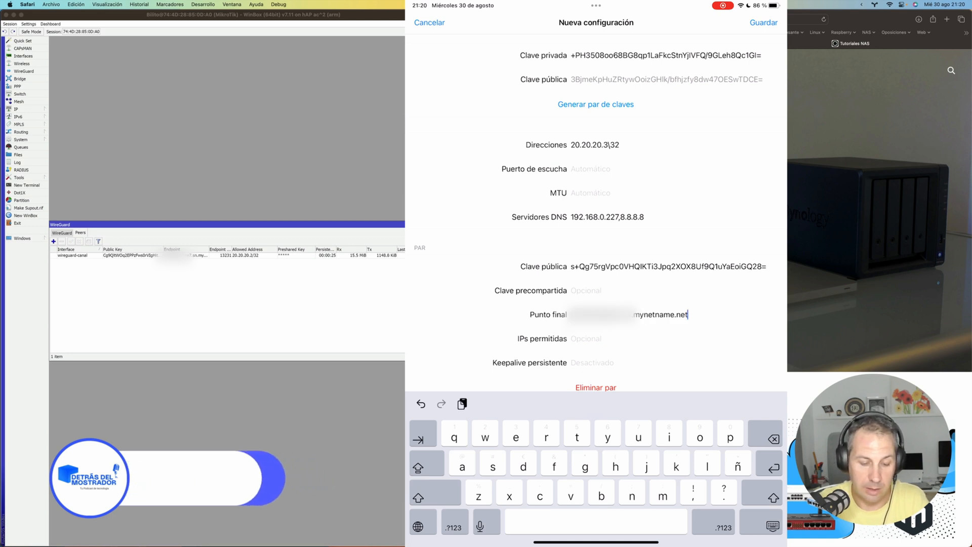
text(:qewe)
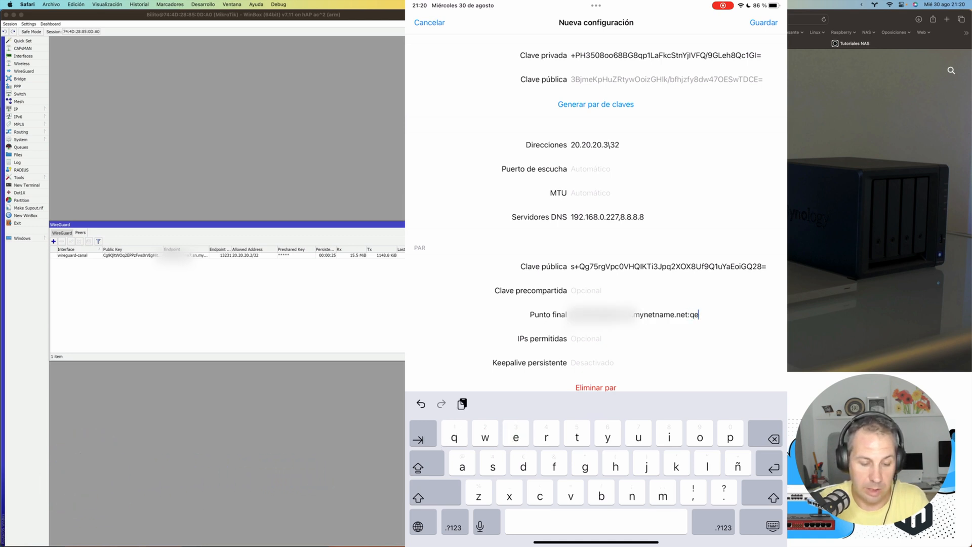
key(BackSpace)
key(BackSpace)
key(BackSpace)
key(BackSpace)
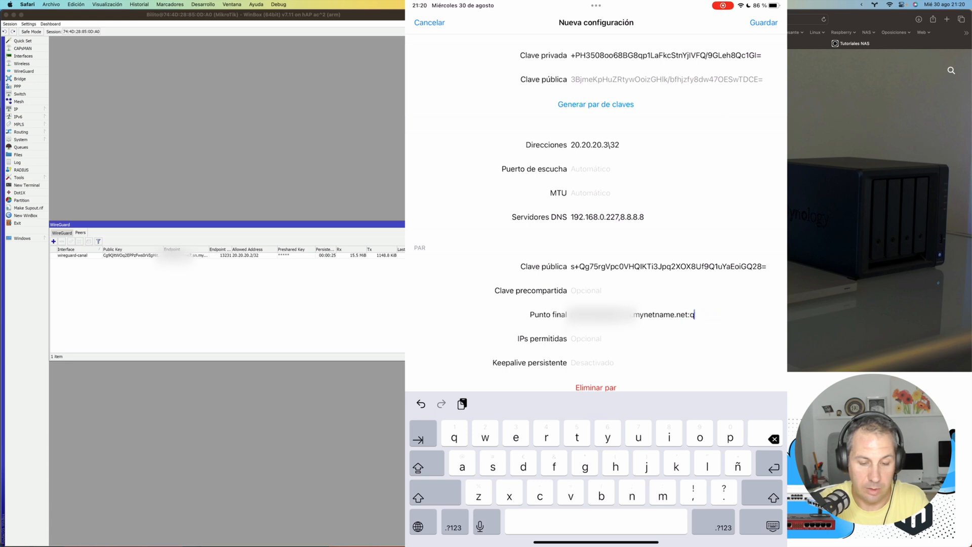
click(724, 527)
text(13231)
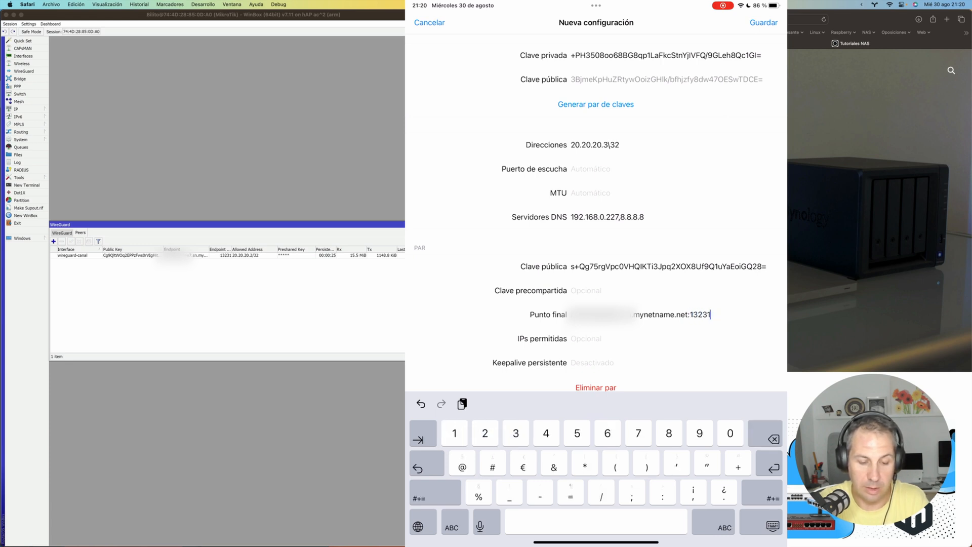
Set the peer's allowed IPs to 0.0.0.0/0.
click(586, 338)
text(0)
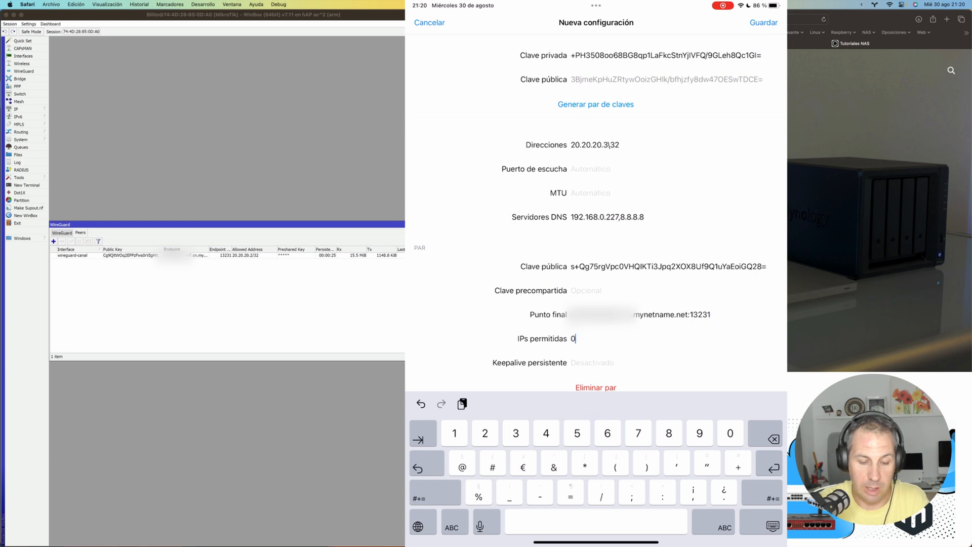
text(.0.0.0/0)
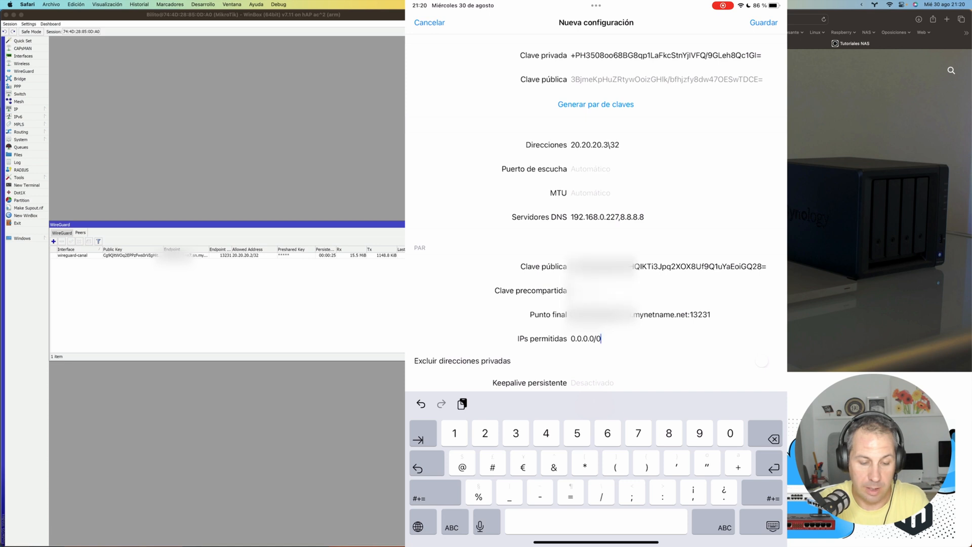
Set the peer's persistent keepalive to 00:00:25.
scroll(596, 220, down, 2)
click(591, 325)
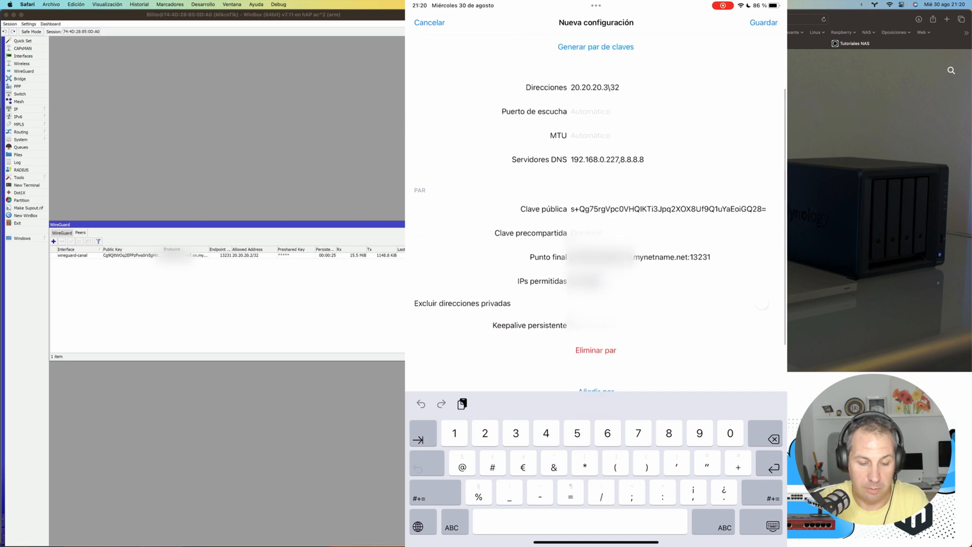
text(2)
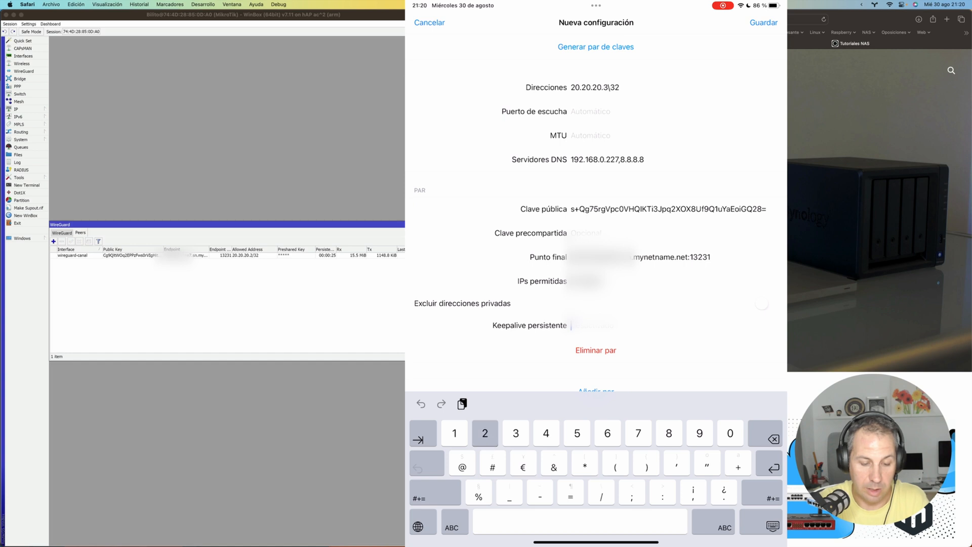
key(BackSpace)
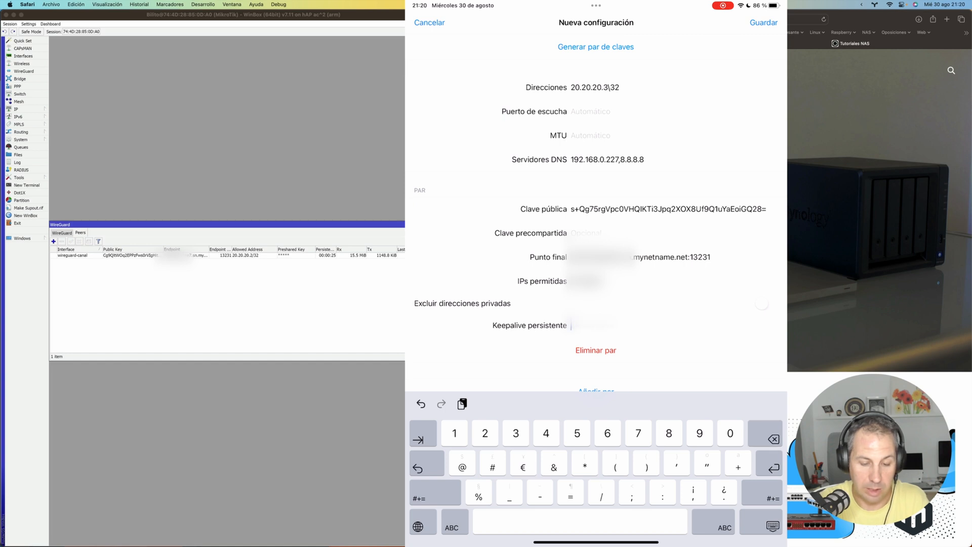
text(00:00:)
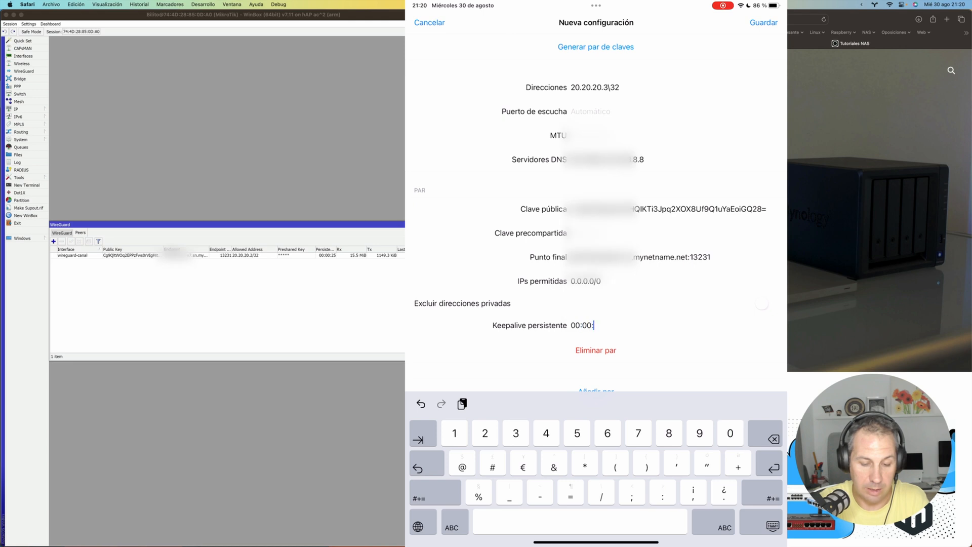
text(25)
Enable on-demand activation over Wi-Fi for every network except the SSID Casa, and try to save the tunnel configuration.
scroll(596, 212, down, 2)
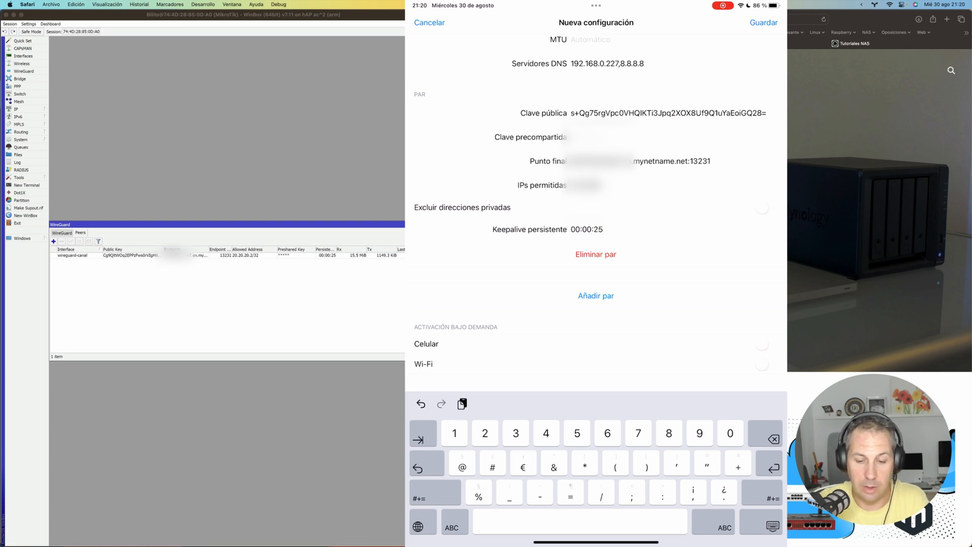
click(765, 364)
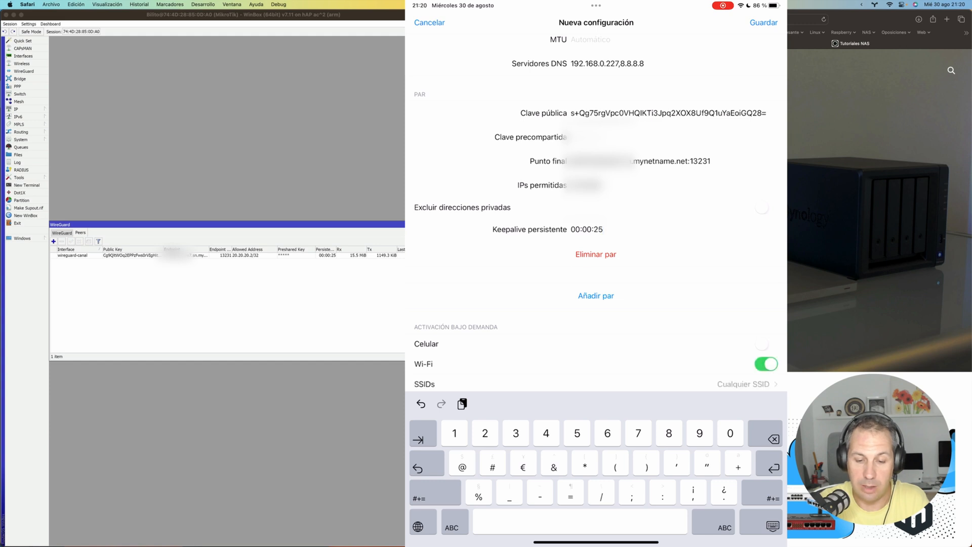
scroll(596, 212, down, 1)
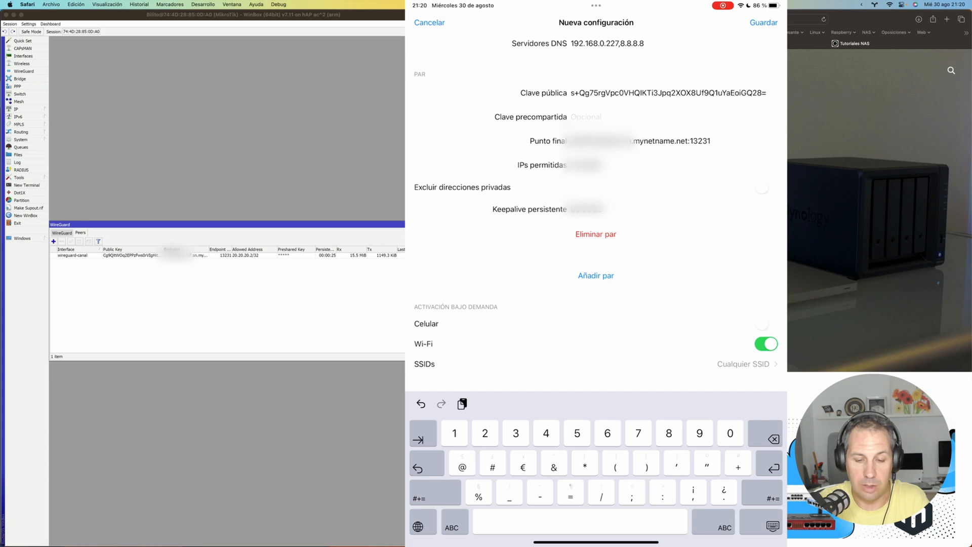
click(743, 364)
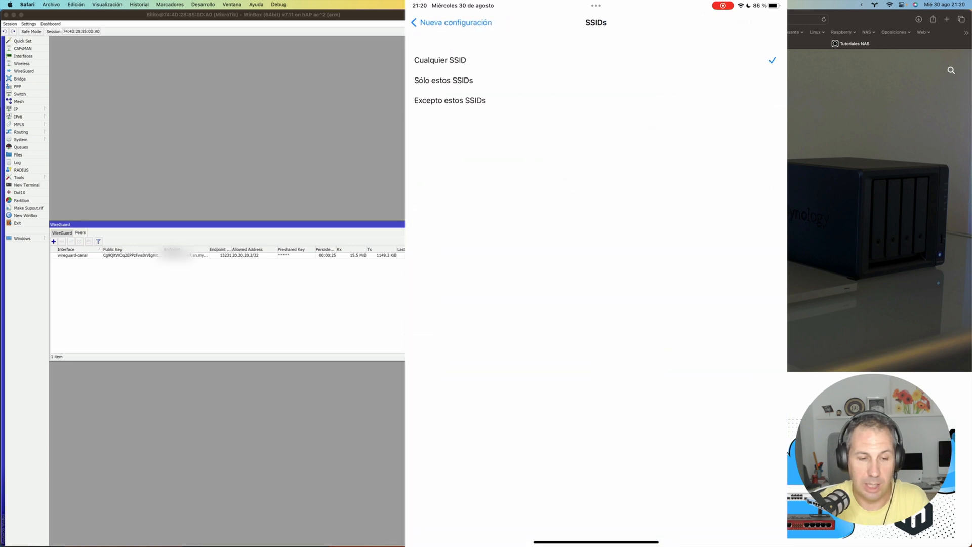
click(449, 100)
click(473, 192)
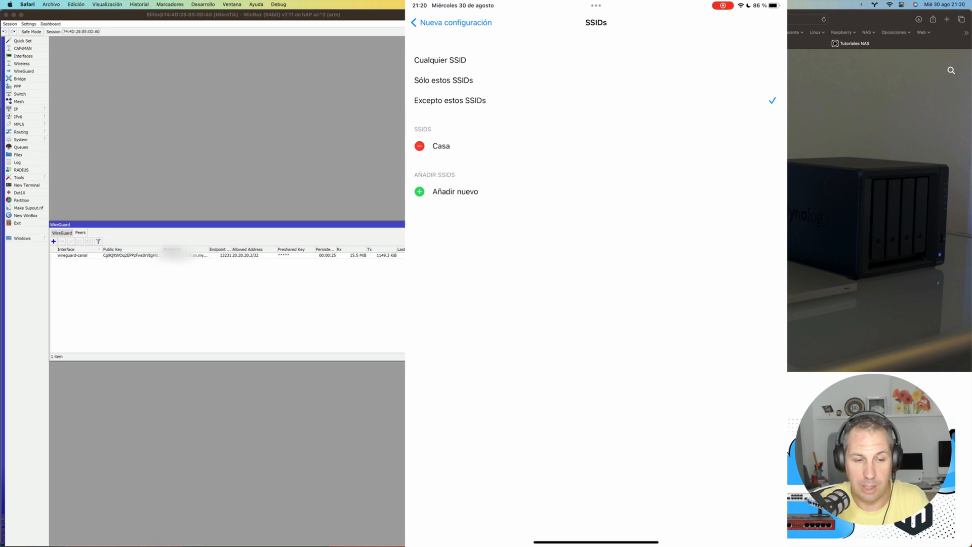
click(452, 23)
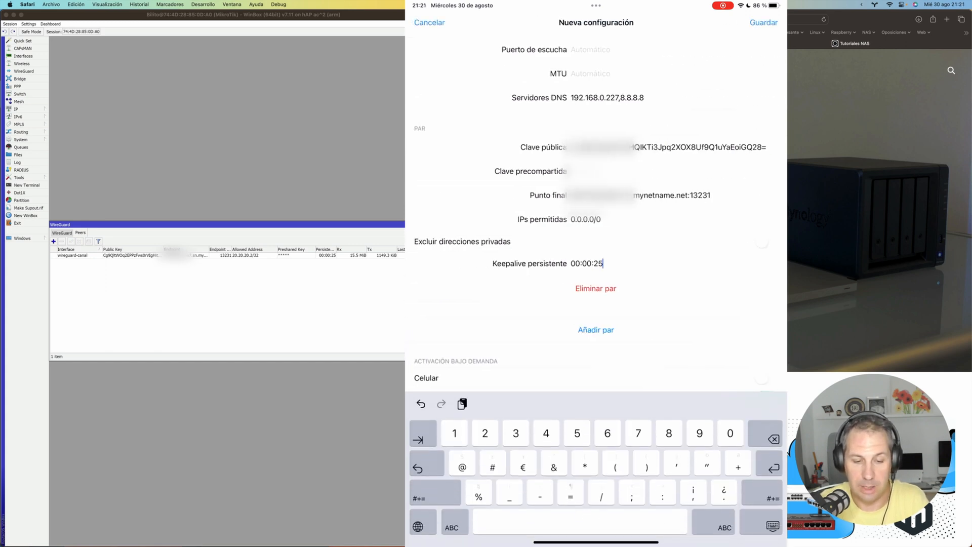
scroll(595, 227, down, 2)
scroll(596, 212, up, 5)
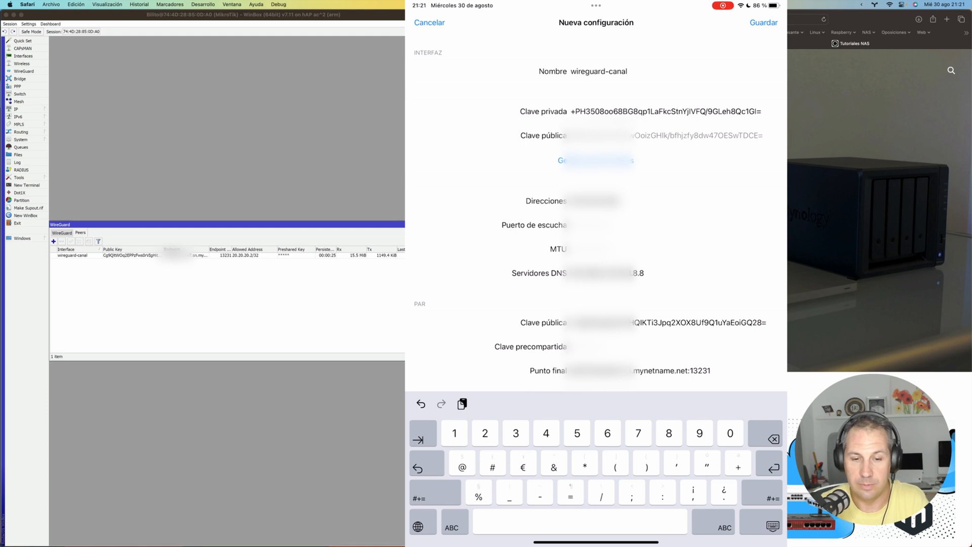
click(763, 22)
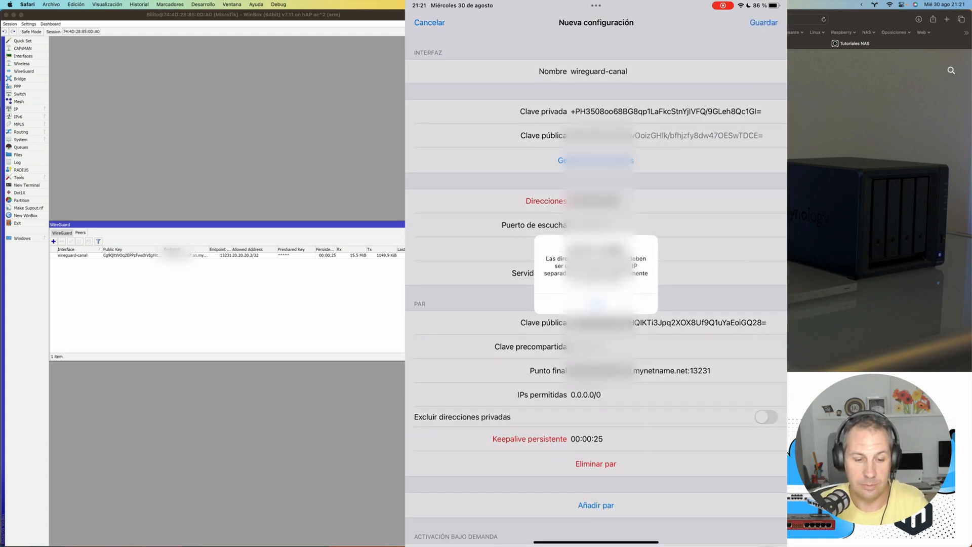
Correct the tunnel interface's address to 20.20.20.3/32 and try saving the configuration again.
click(596, 304)
click(612, 201)
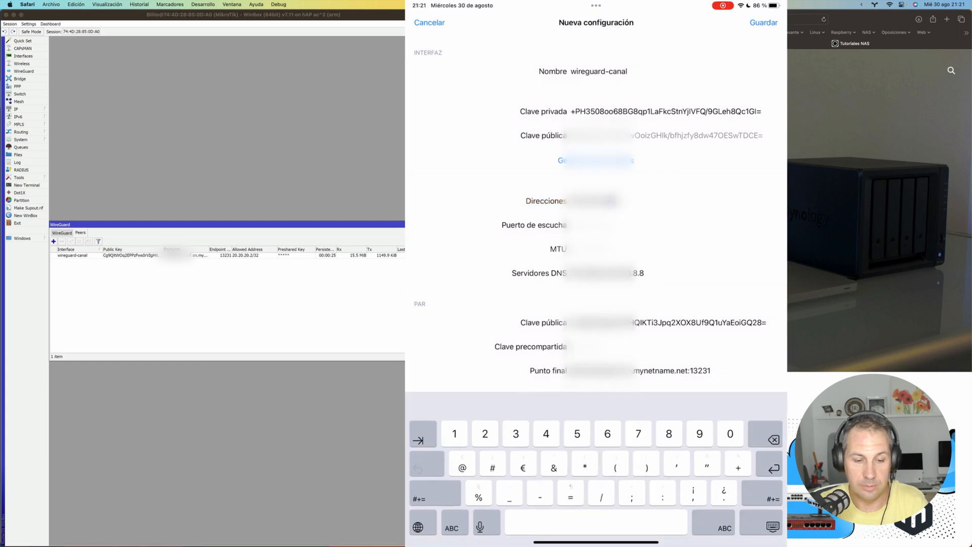
key(BackSpace)
text(/32)
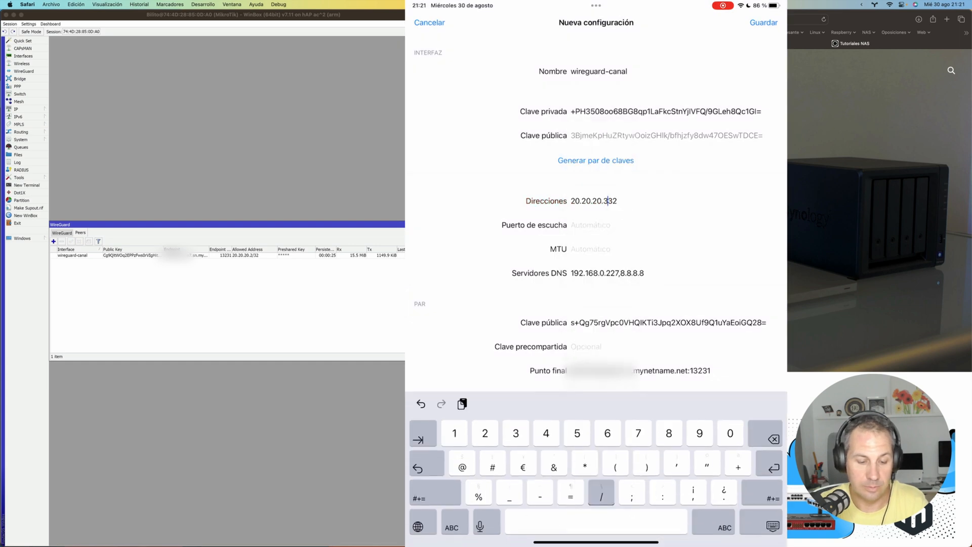
key(BackSpace)
text(/)
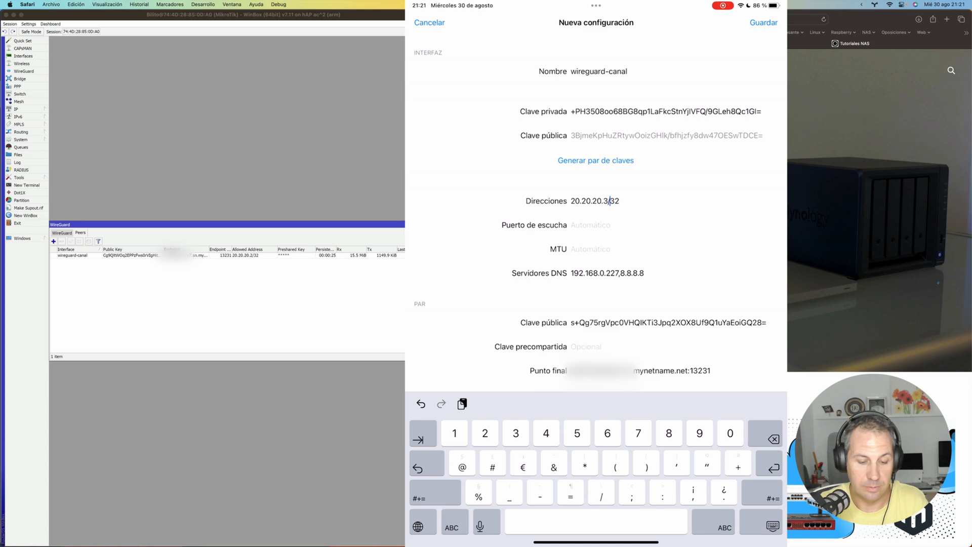
click(763, 22)
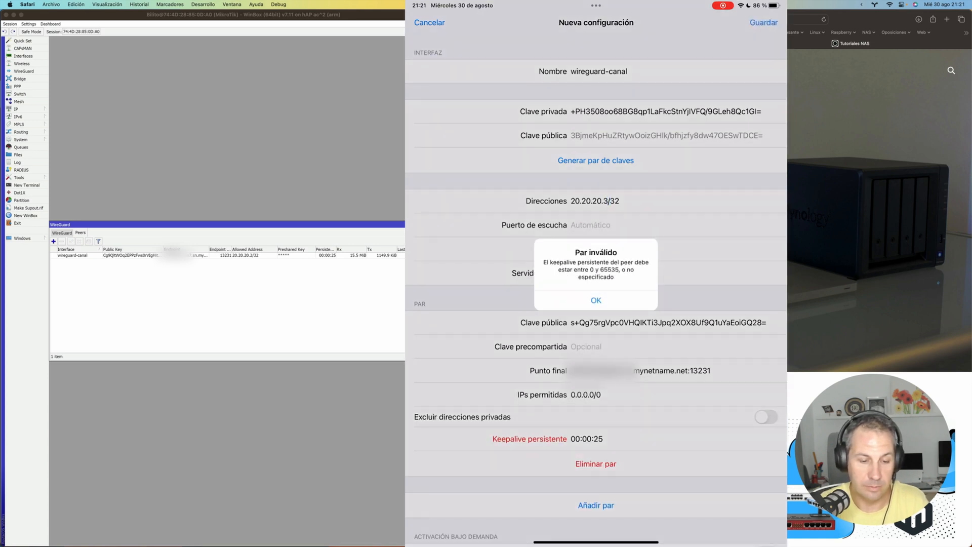
click(596, 299)
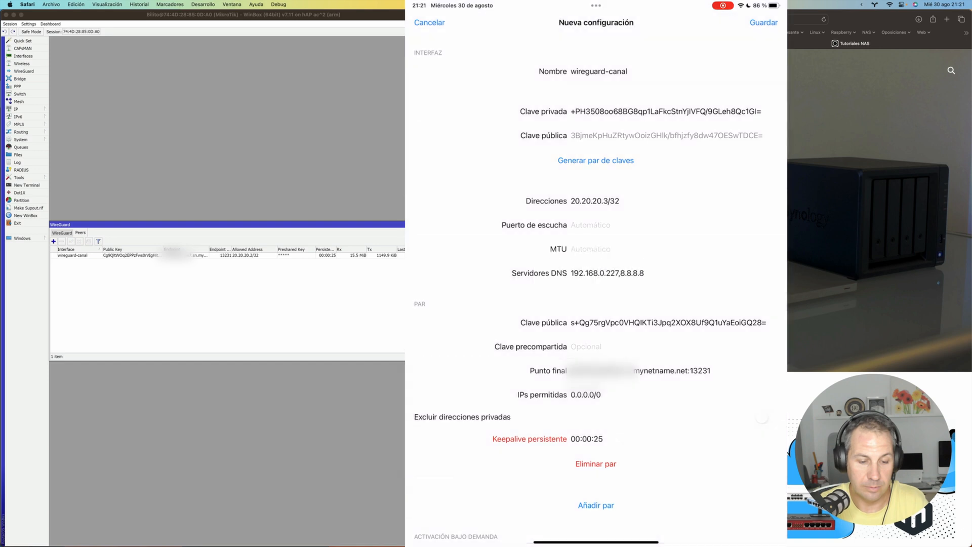
Replace the peer's persistent keepalive with 25 and save the tunnel configuration.
click(602, 439)
key(BackSpace)
key(BackSpace)
key(BackSpace)
key(BackSpace)
key(BackSpace)
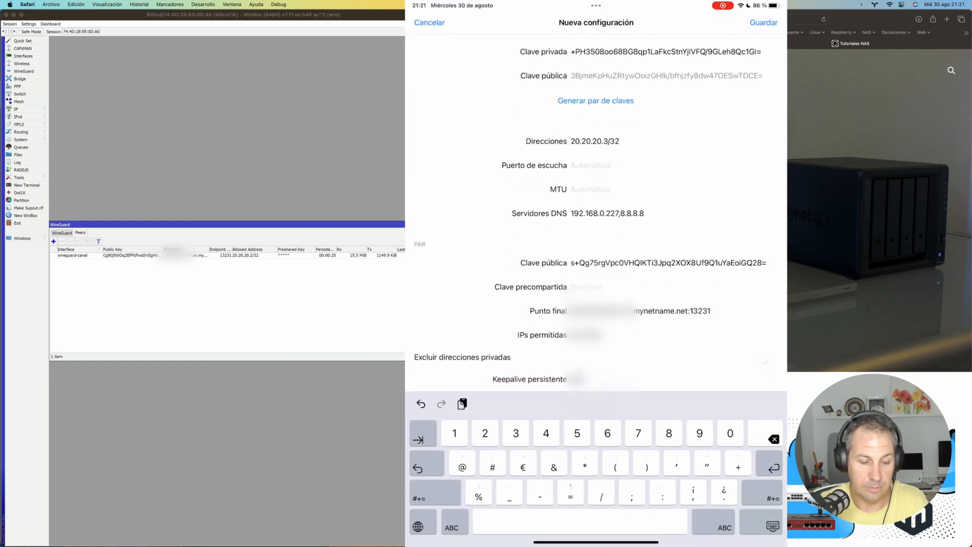
key(BackSpace)
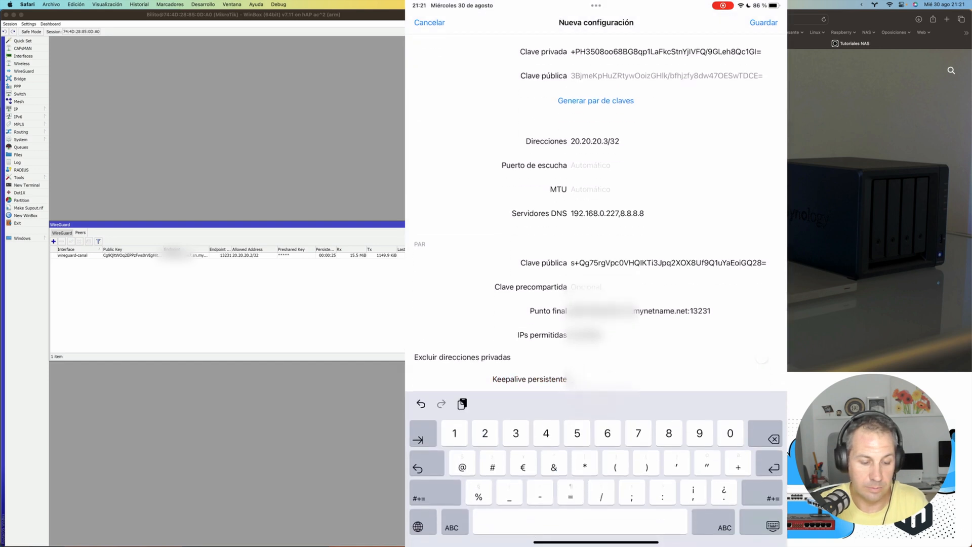
text(25)
click(763, 23)
In WinBox, start a new WireGuard peer on wireguard-canal and paste the iPad's public key into it.
click(273, 336)
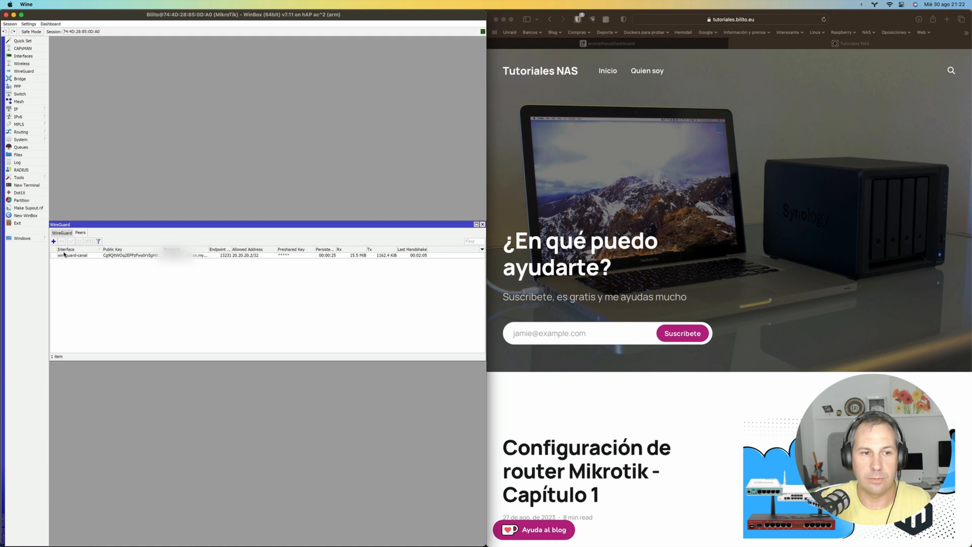
click(53, 241)
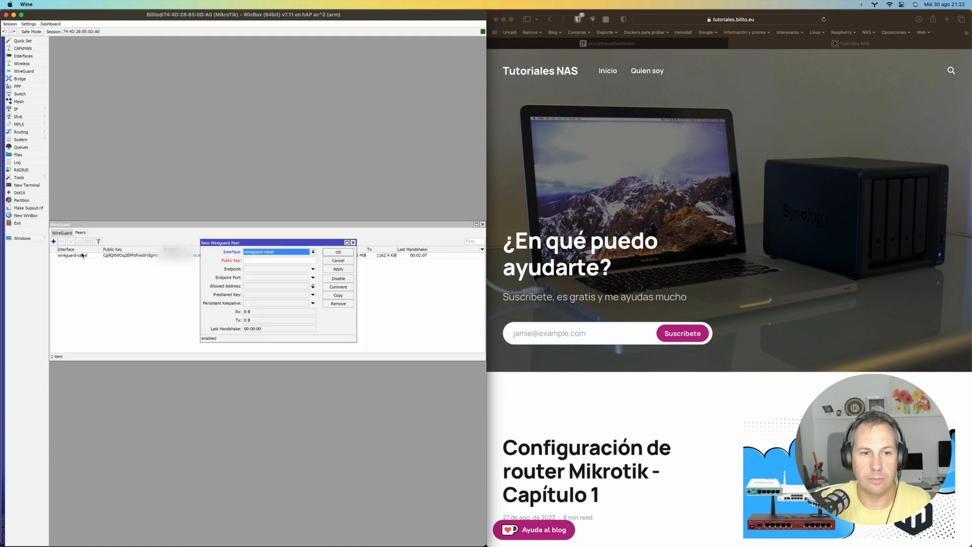
click(301, 260)
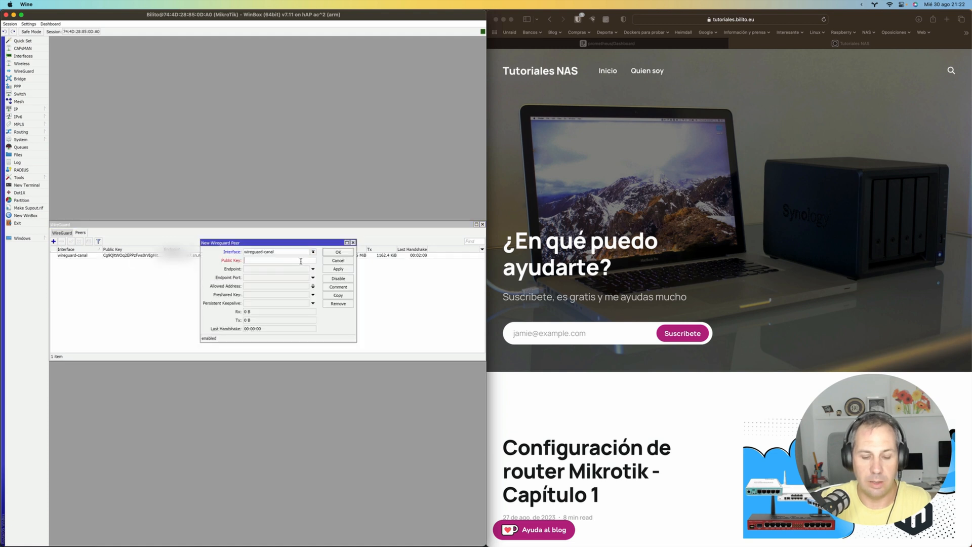
key(ctrl+v)
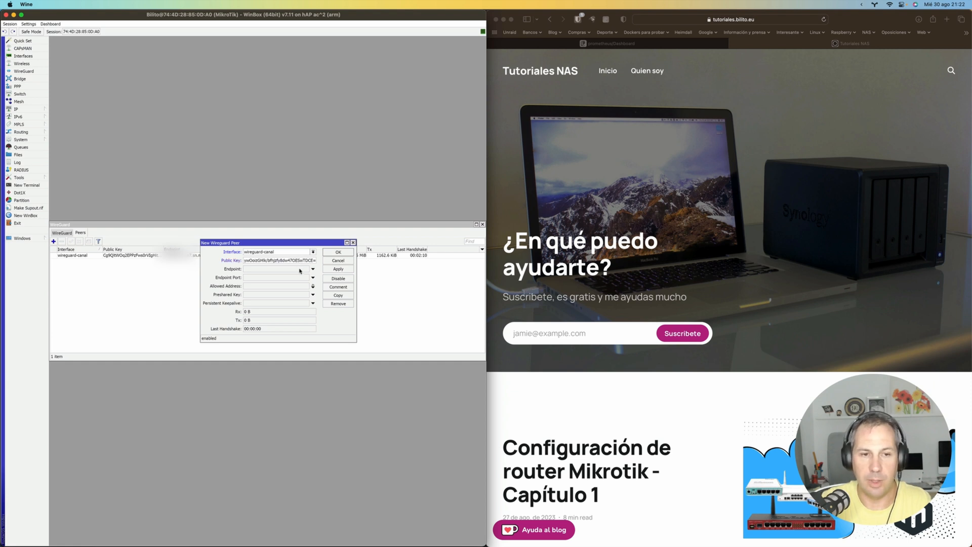
Copy the router's mynetname.net DDNS name from the Cloud settings and paste it as the new peer's endpoint.
click(300, 270)
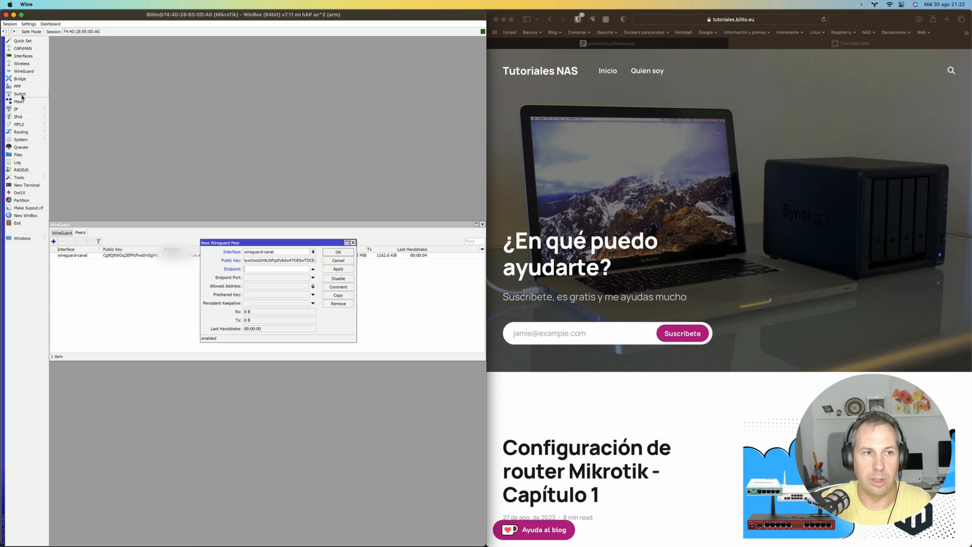
click(20, 109)
click(57, 125)
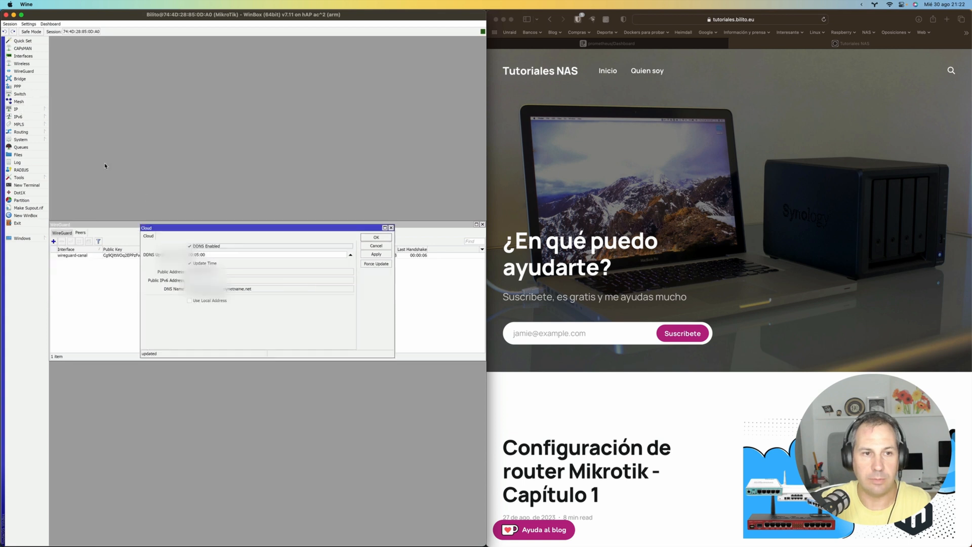
click(229, 289)
double_click(229, 289)
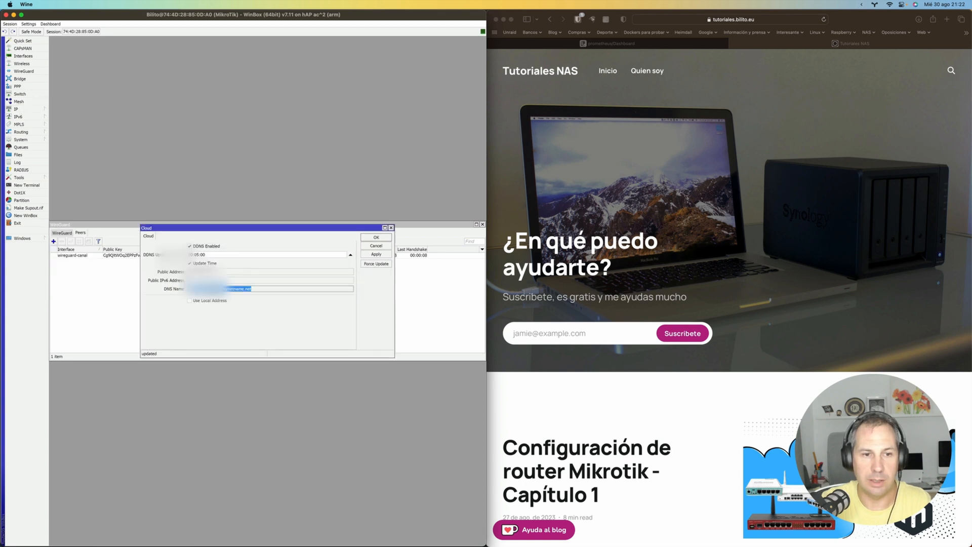
click(375, 237)
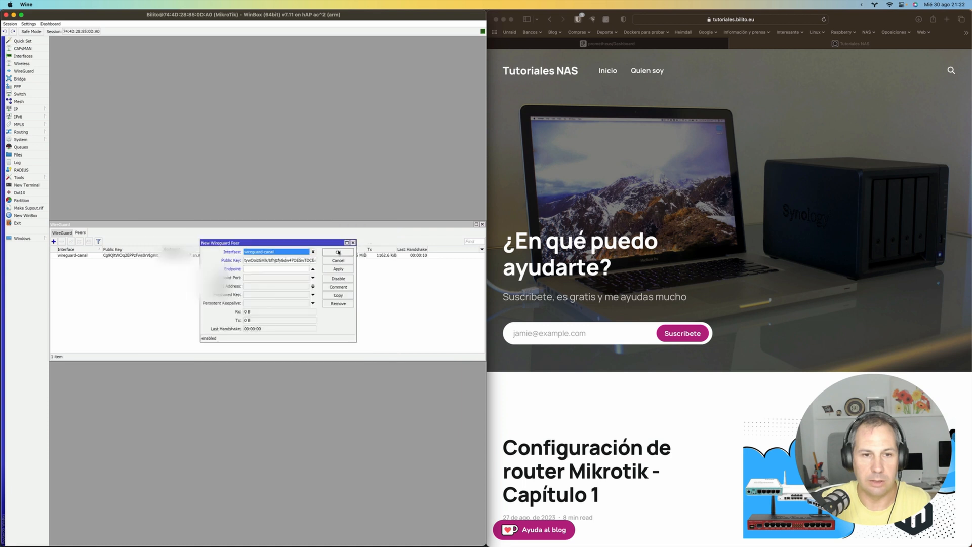
click(285, 271)
key(ctrl+v)
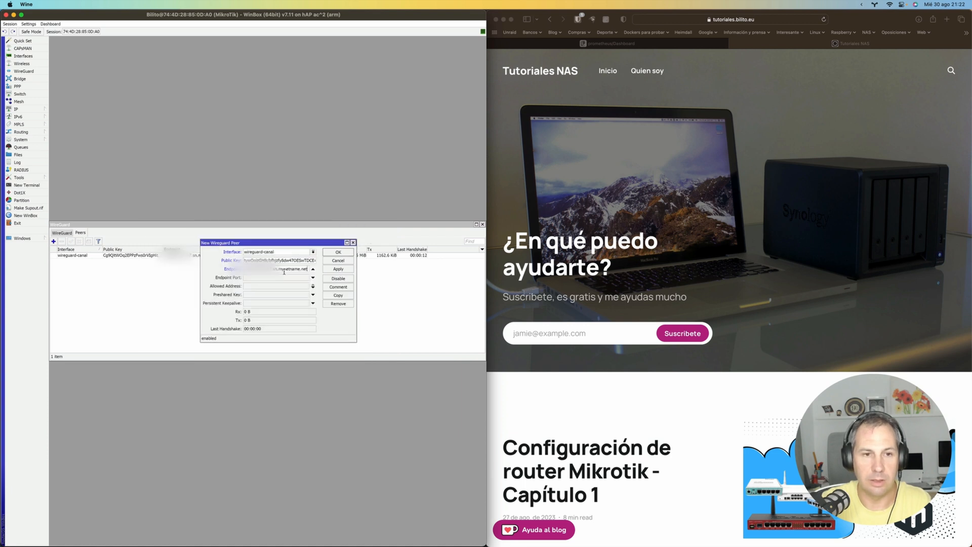
Set the new peer's endpoint port to 13231, allowed address to 20.20.20.3/24 and persistent keepalive to 00:00:25.
click(281, 277)
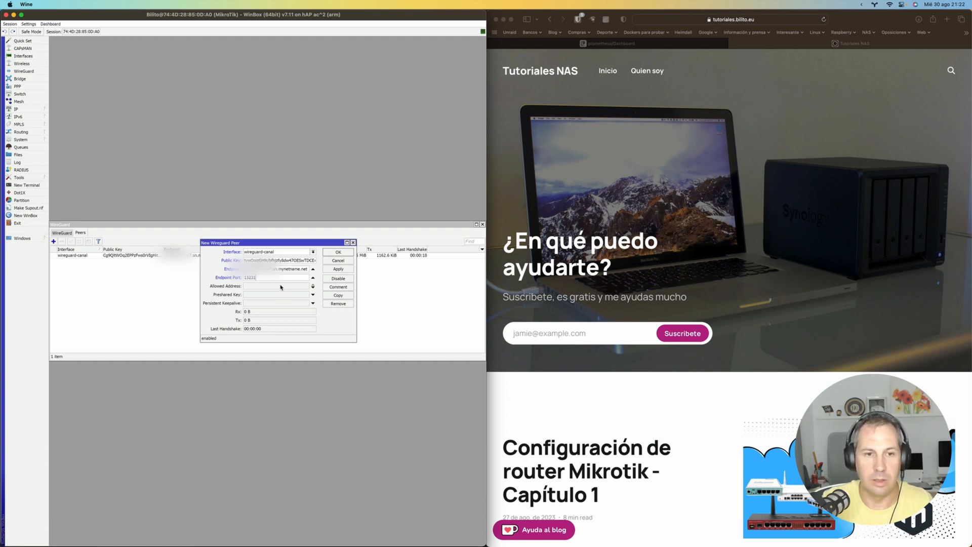
click(281, 287)
text(20.20.20.3/24)
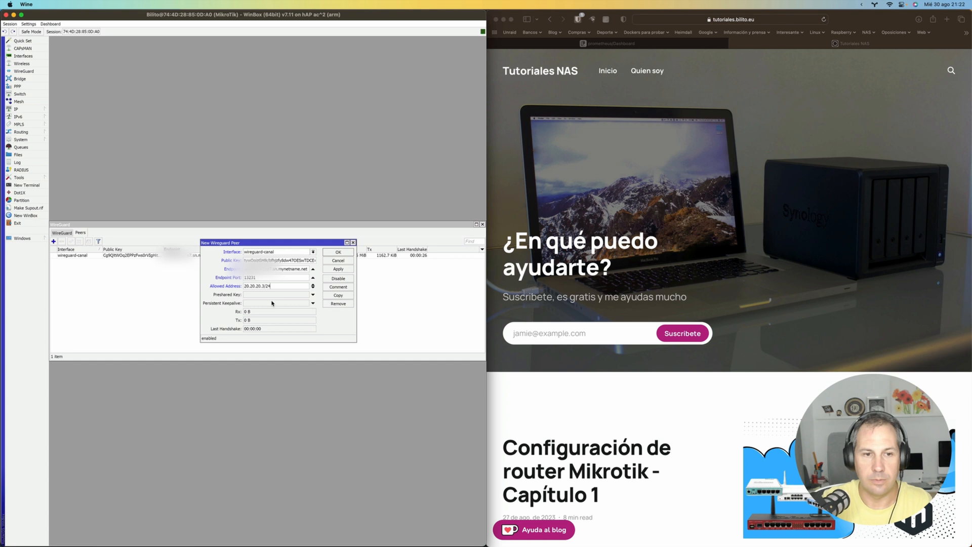
click(272, 302)
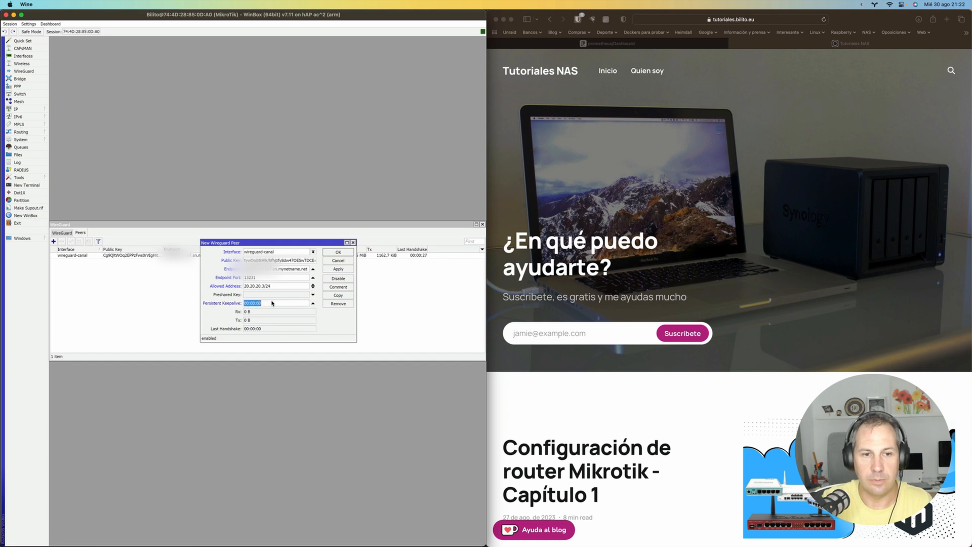
key(BackSpace)
key(BackSpace)
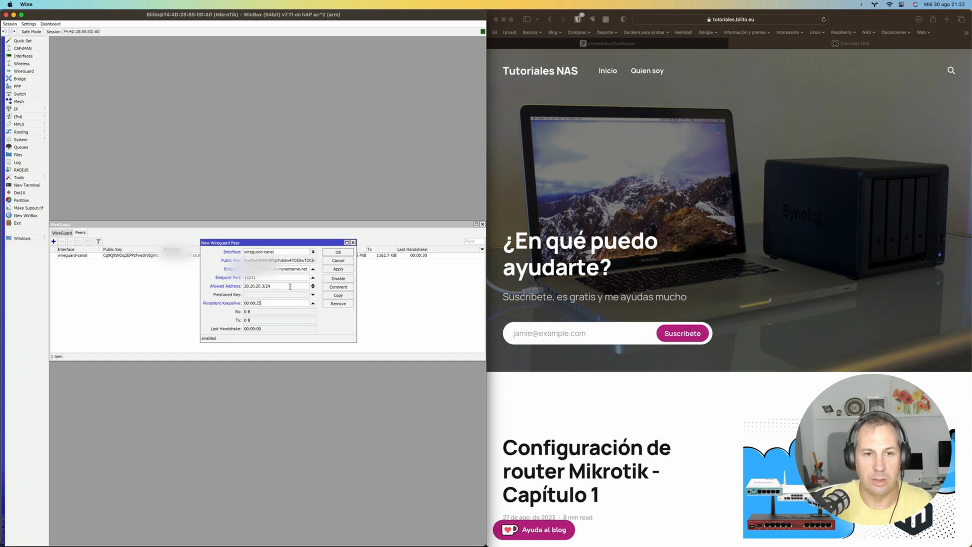
Add the comment iPad to the new WireGuard peer and save the peer.
click(329, 288)
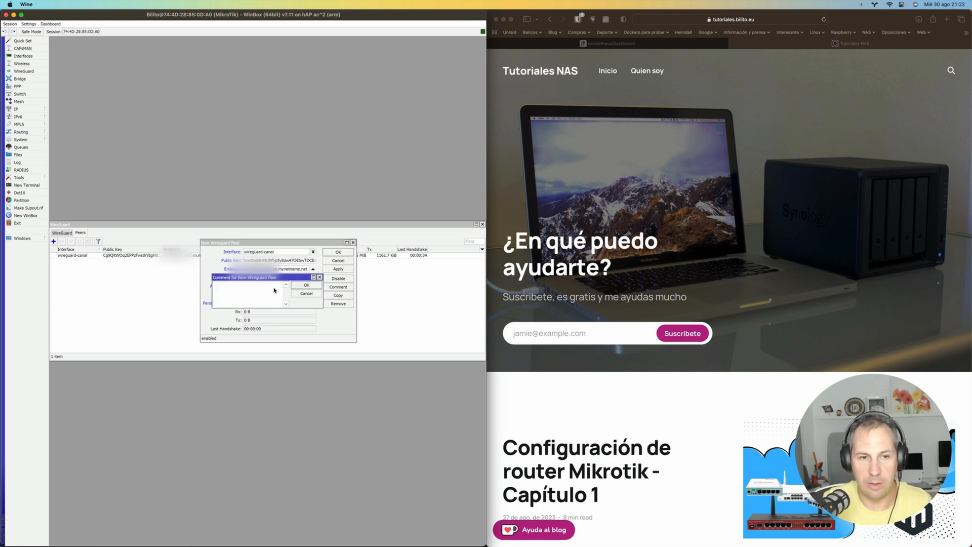
text(iPad)
click(296, 285)
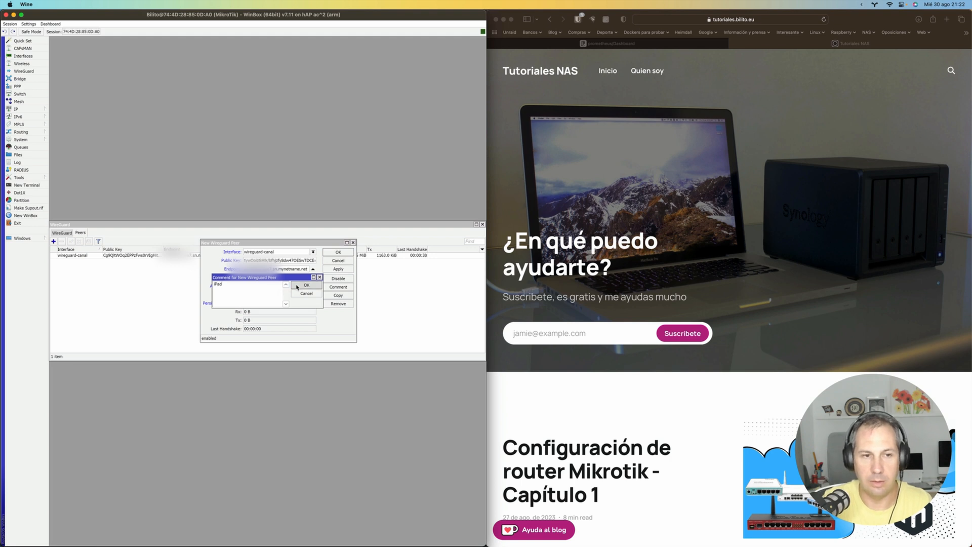
click(336, 252)
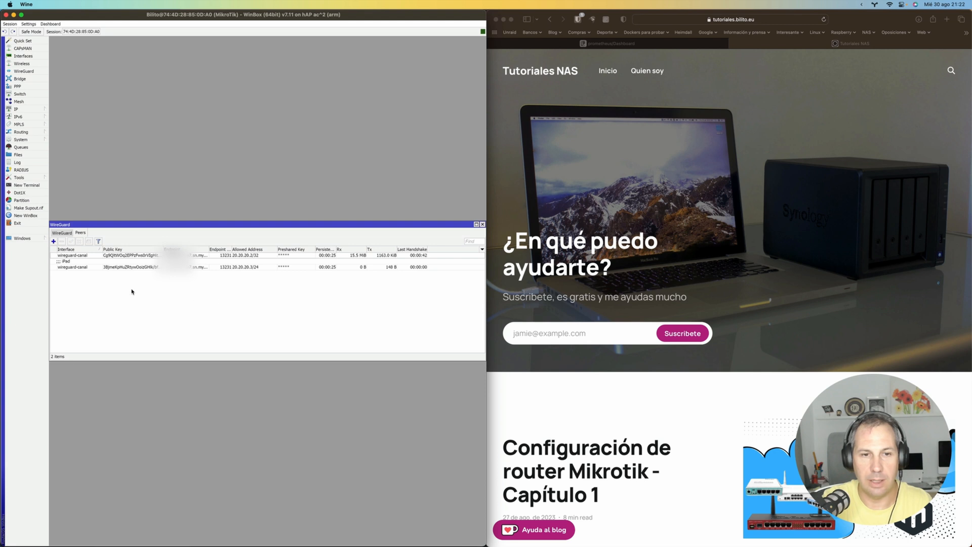
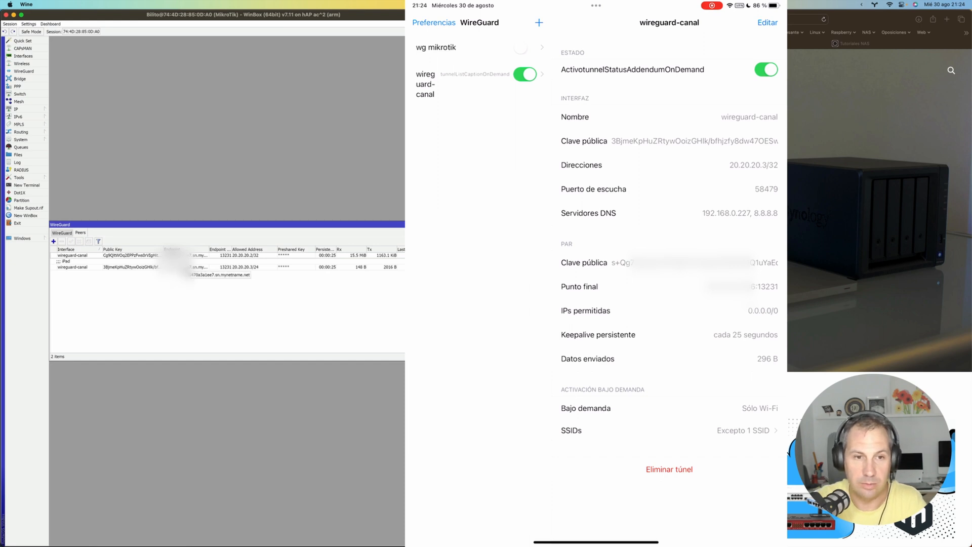
Set the iPad peer's allowed address to 20.20.20.3/32, save it, and open the prometheus/Dashboard page on the iPad.
double_click(219, 268)
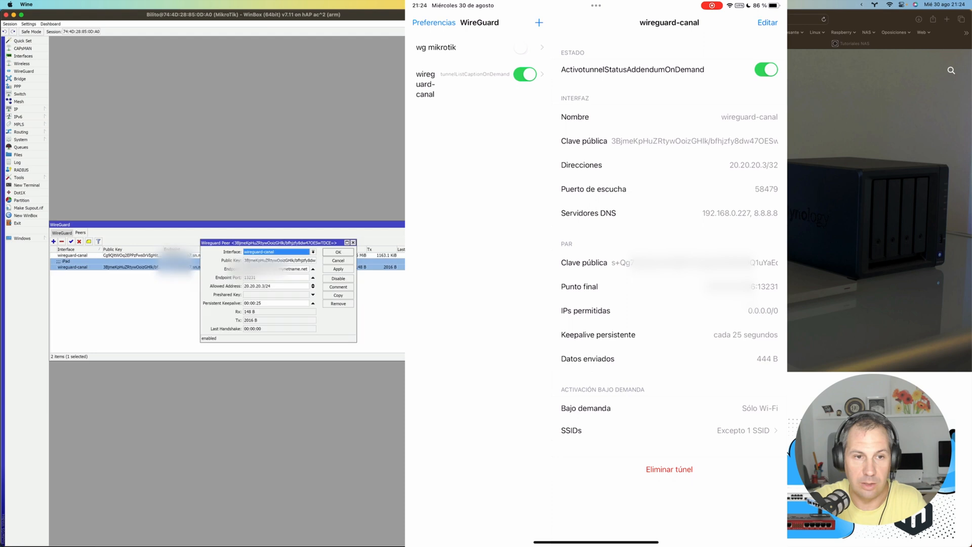
click(272, 286)
key(BackSpace)
key(BackSpace)
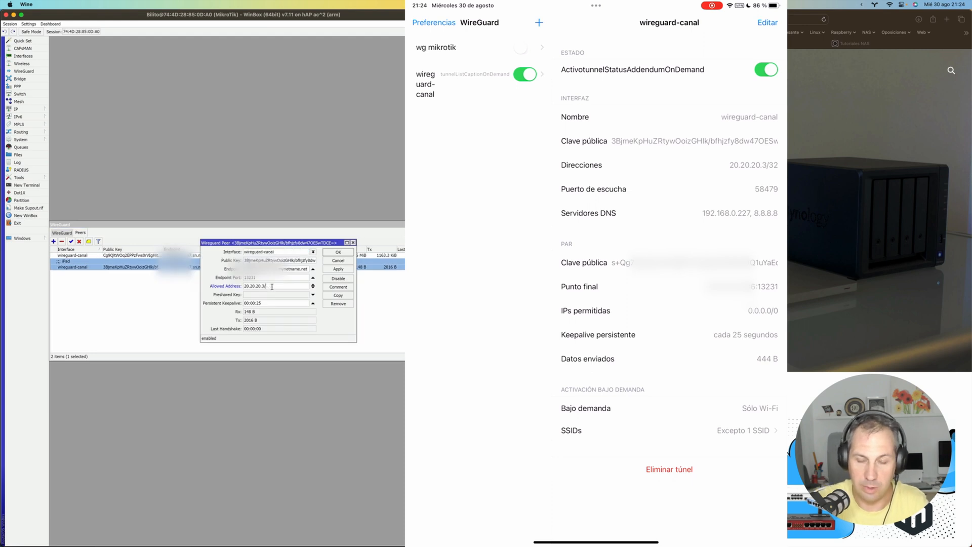
text(32)
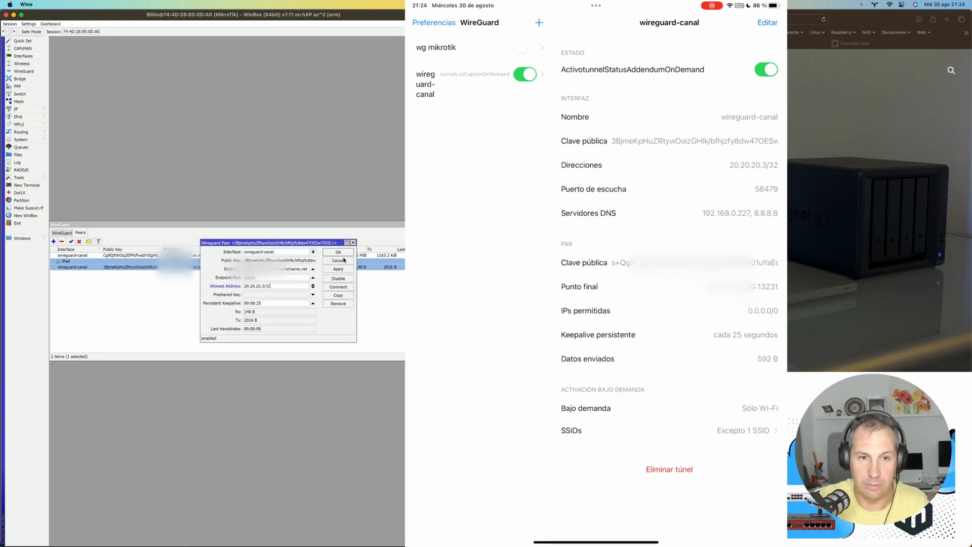
click(344, 254)
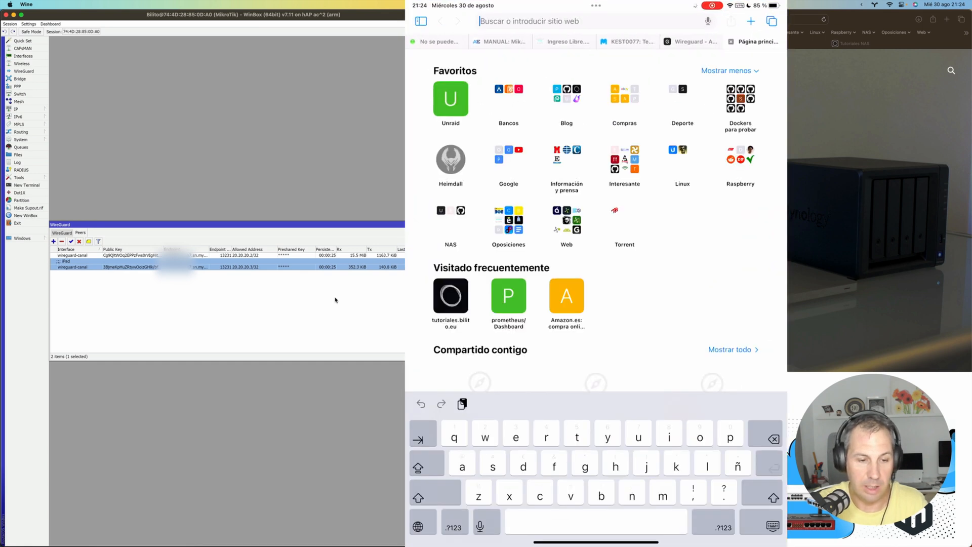
click(508, 295)
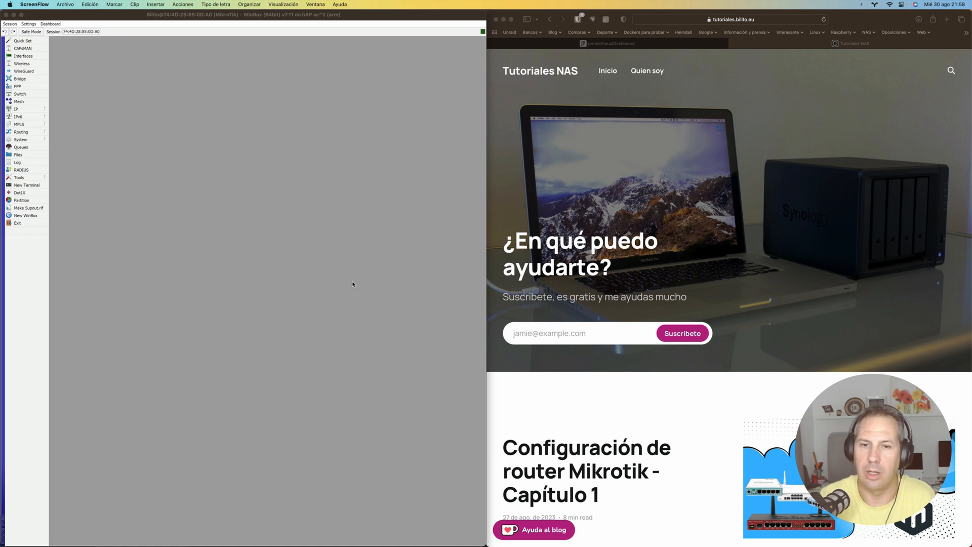
In Safari on the Mac, open marca.com in a new tab and look through the front page for adverts.
click(915, 310)
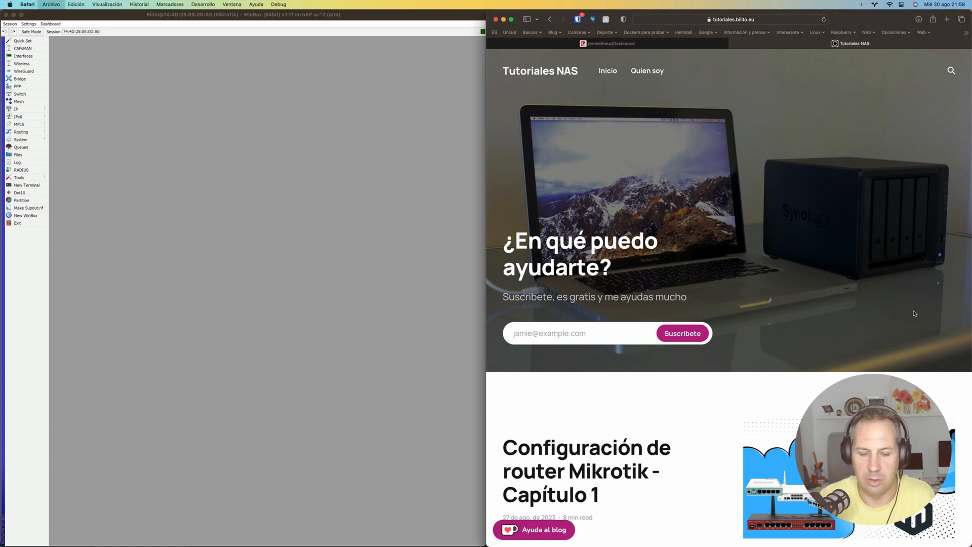
key(super+t)
text(marca)
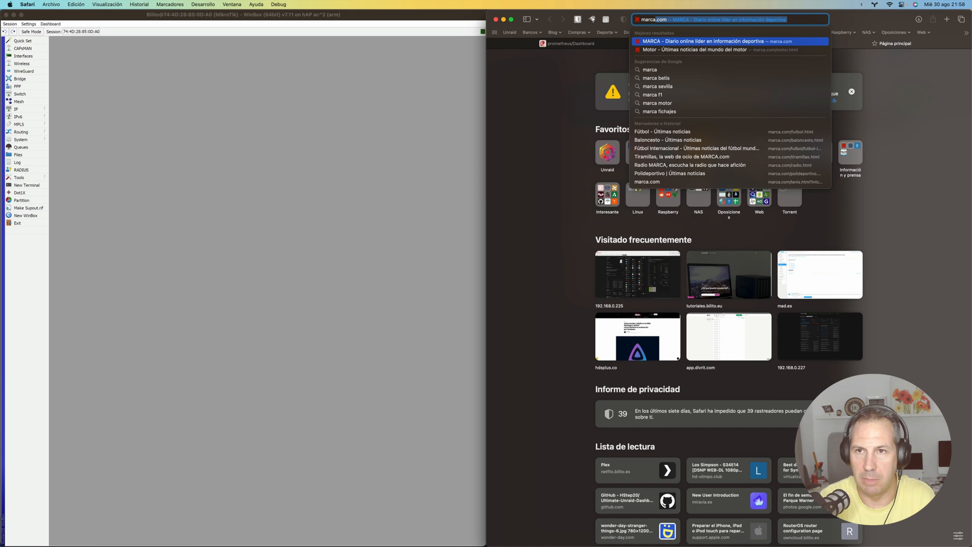
key(Return)
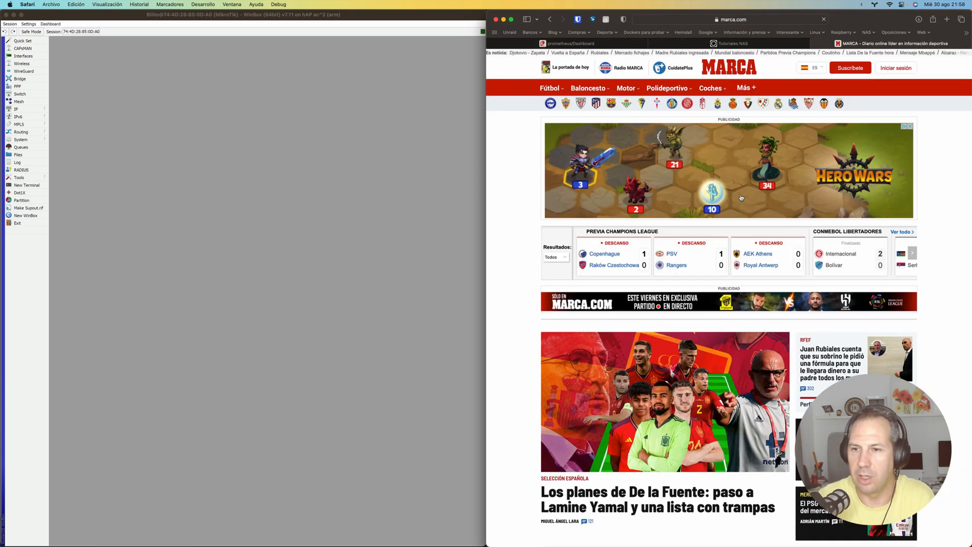
scroll(743, 200, down, 5)
scroll(743, 202, down, 2)
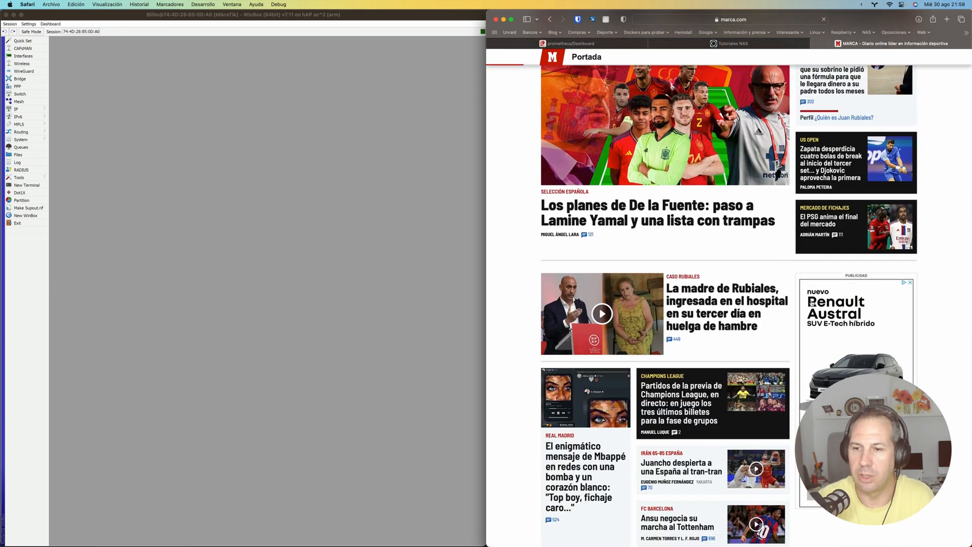
scroll(814, 304, down, 4)
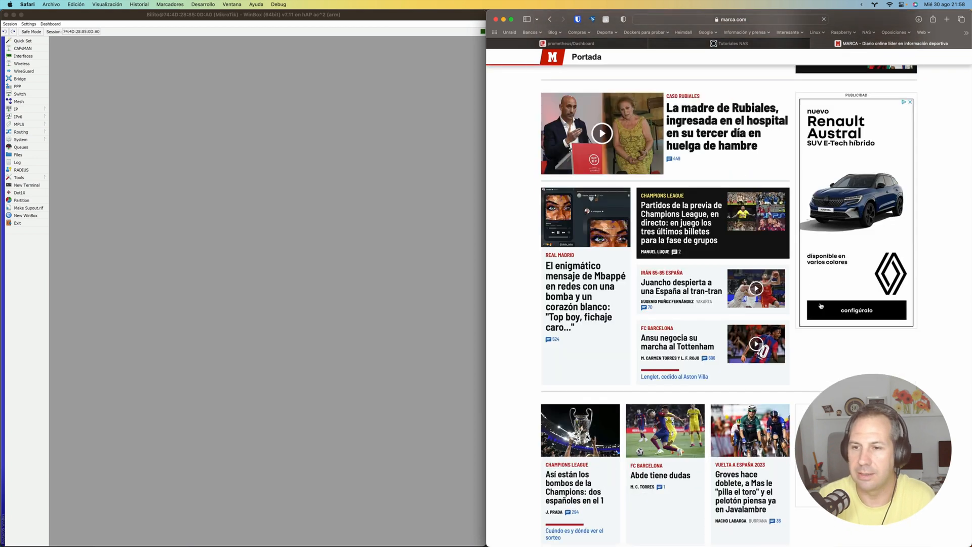
scroll(820, 306, down, 3)
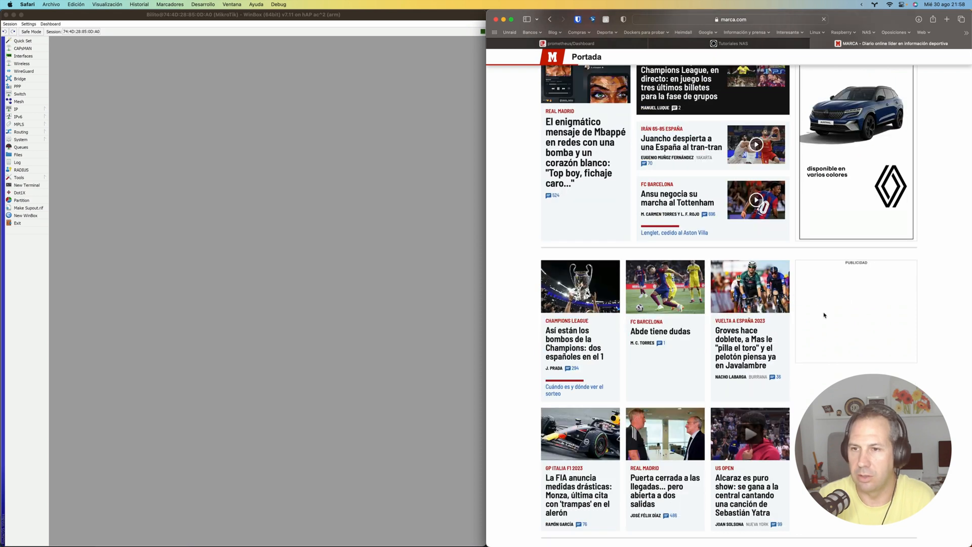
scroll(823, 314, up, 15)
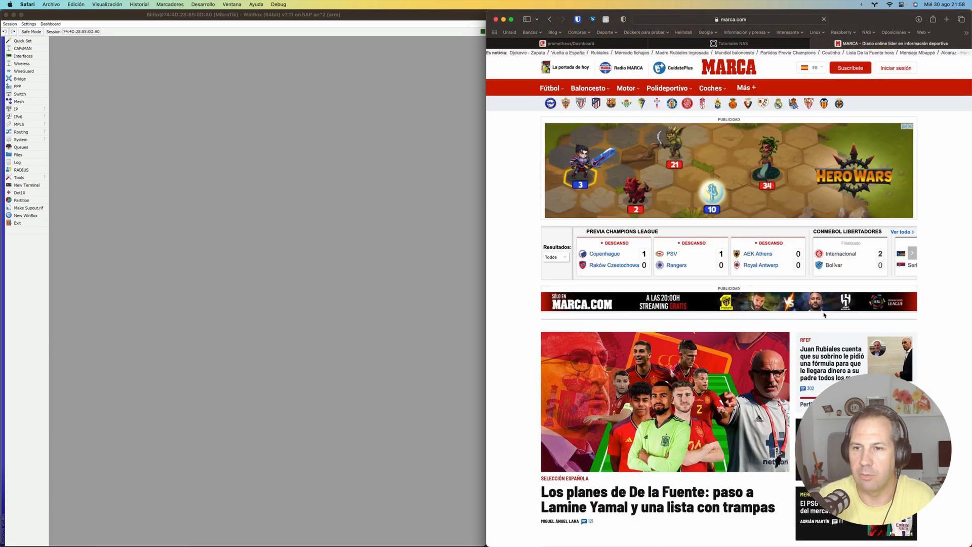
In WinBox, set the router's DNS servers to 192.168.0.227 and 1.1.1.1 and save the DNS settings.
click(136, 151)
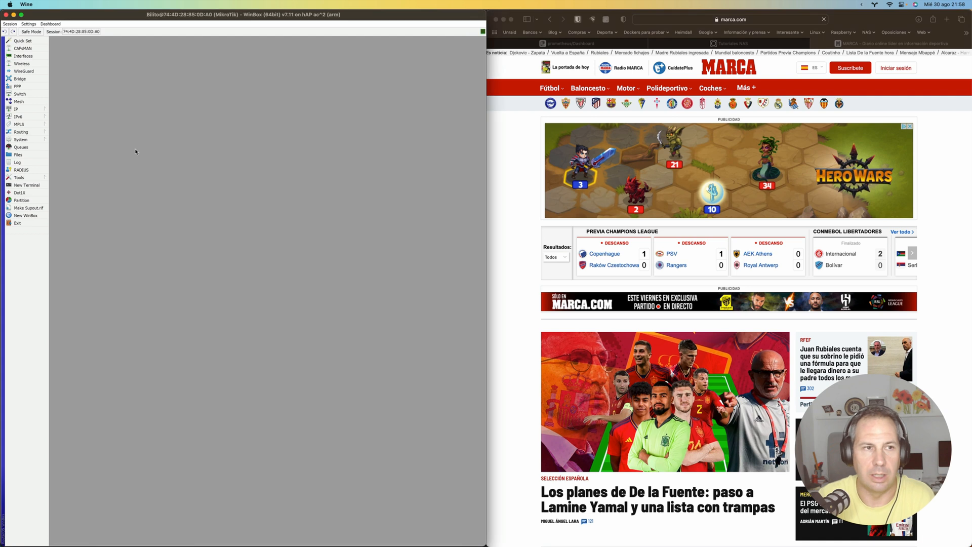
click(38, 109)
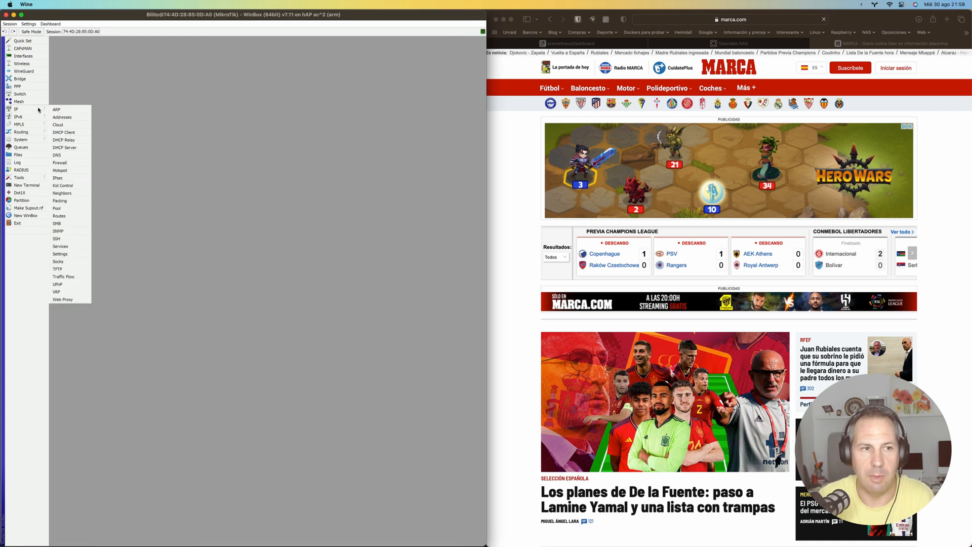
click(57, 154)
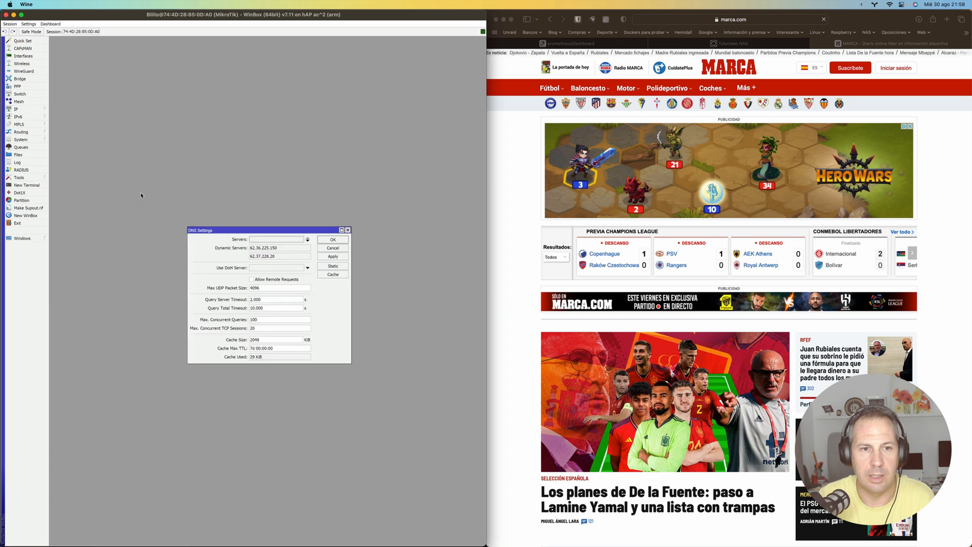
click(298, 240)
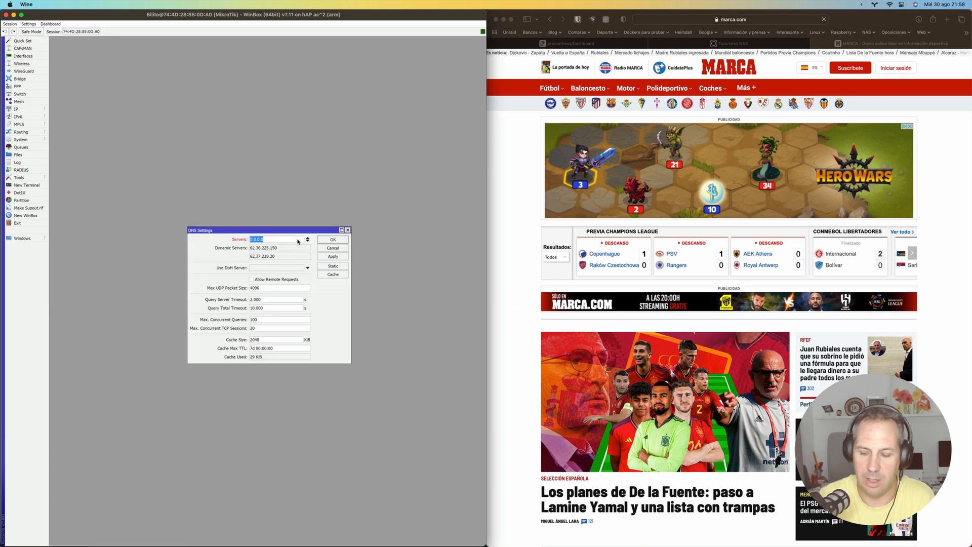
text(192.1)
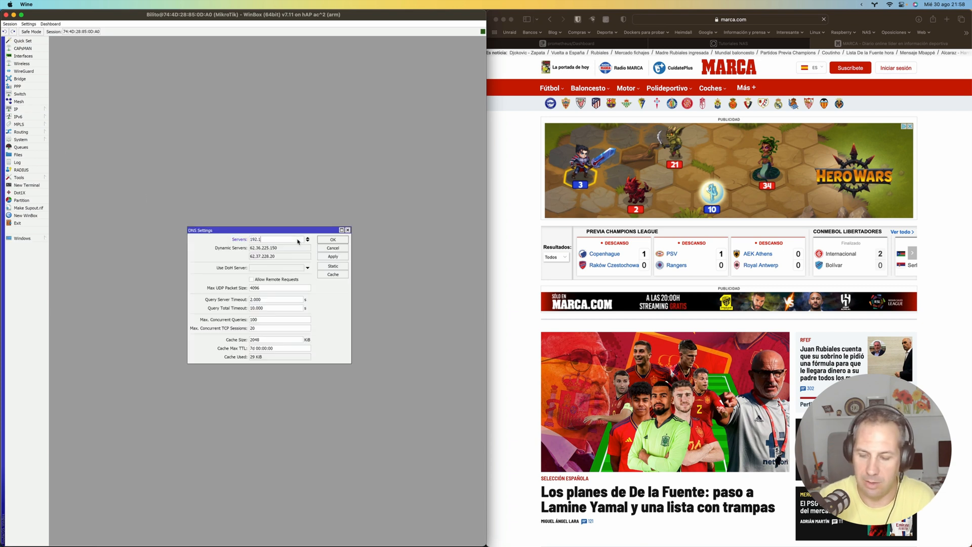
text(68.0.)
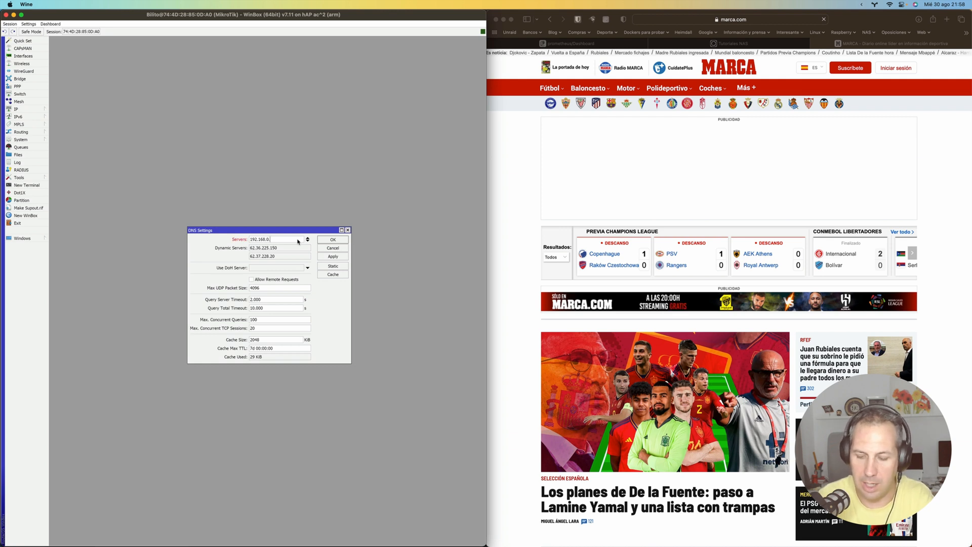
text(227)
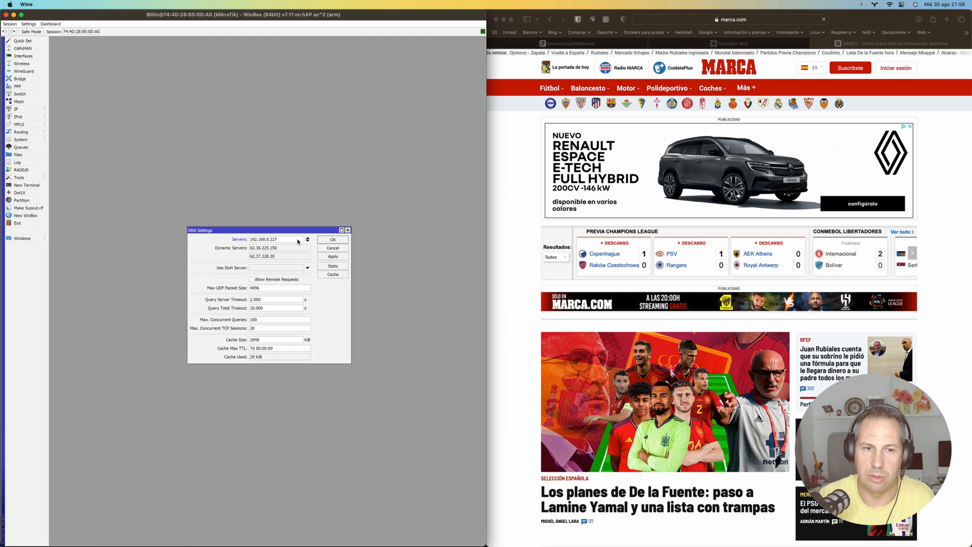
click(307, 242)
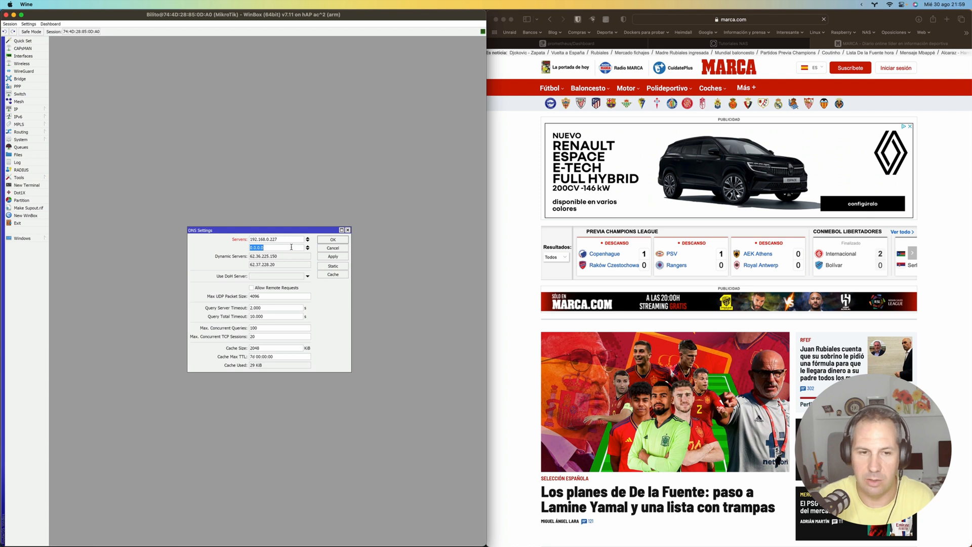
text(1.1.1.1)
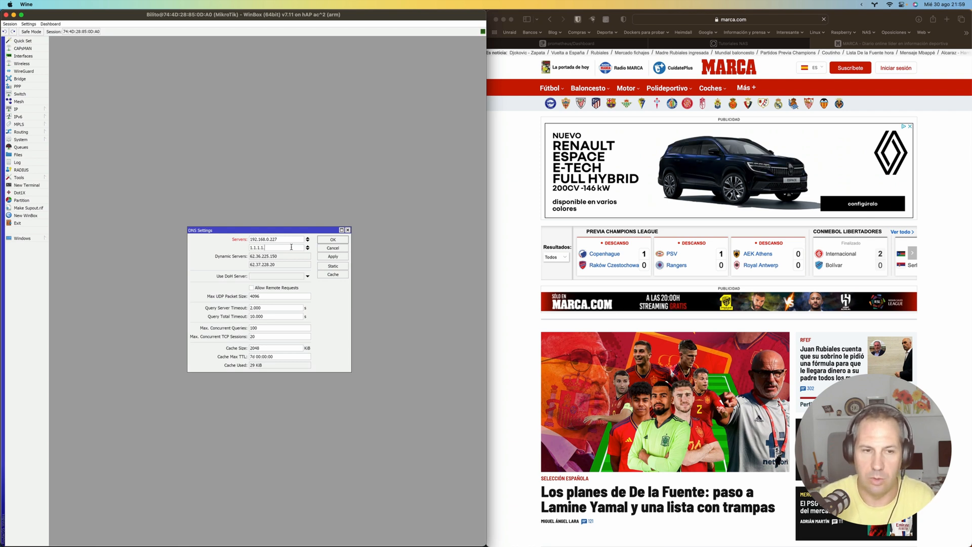
click(322, 241)
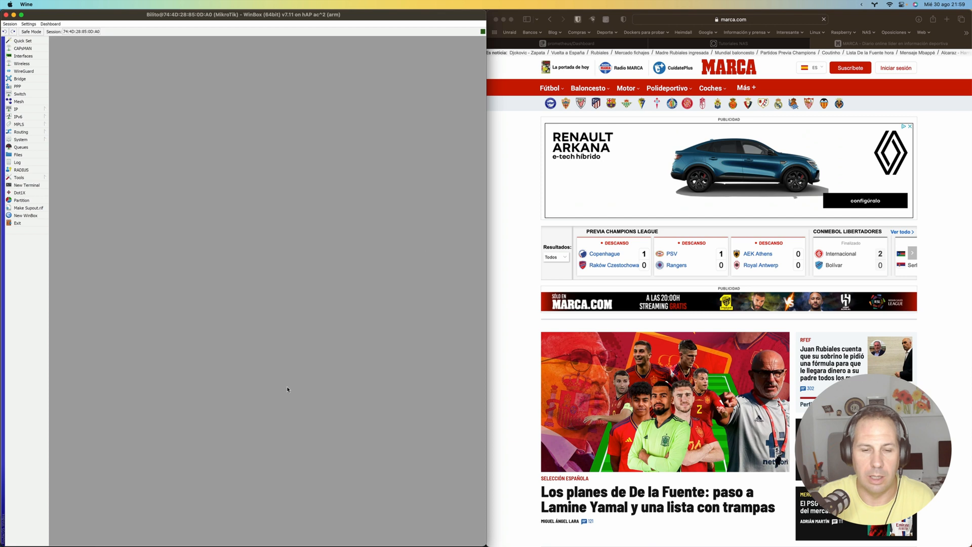
Switch to macOS System Settings and open the DNS settings of the USB 10/100/1G/2.5G LAN connection.
mouse_move(577, 537)
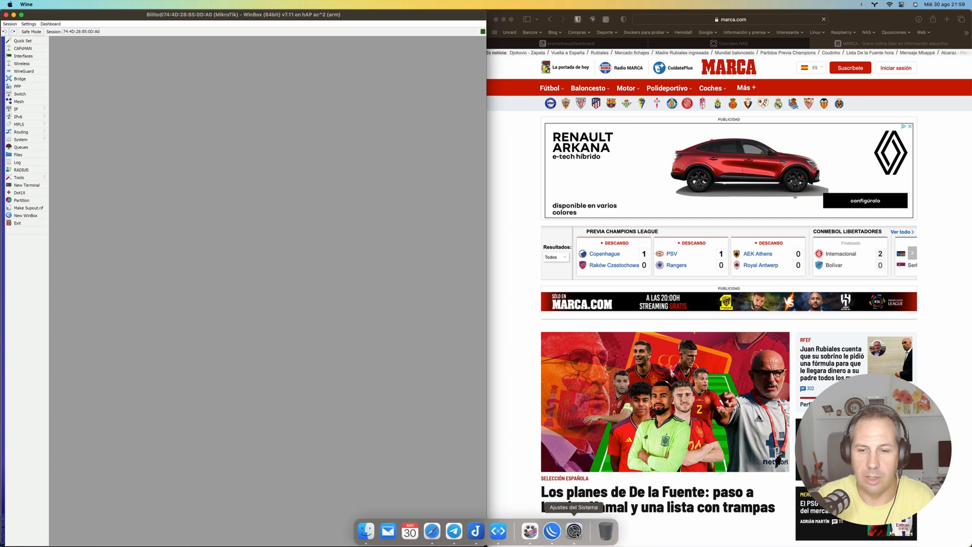
click(575, 532)
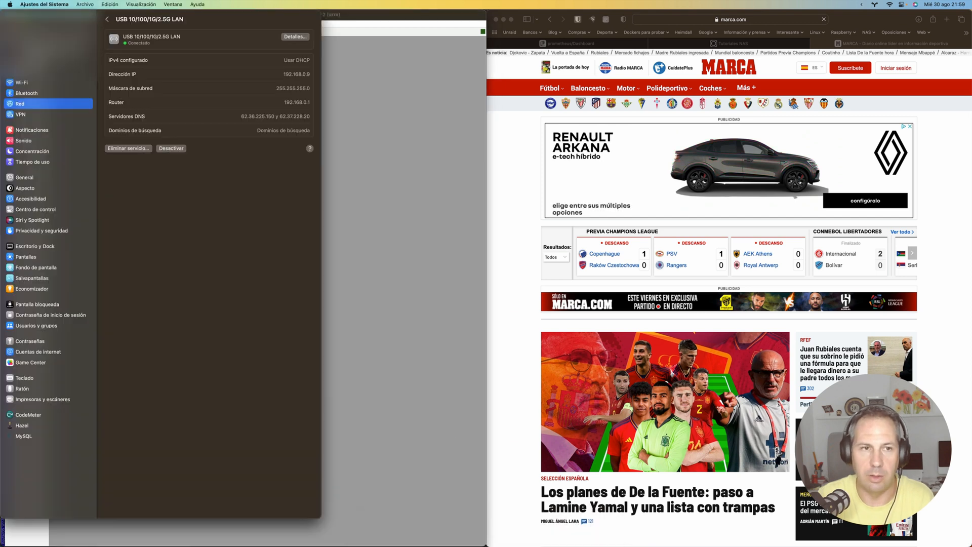
click(292, 38)
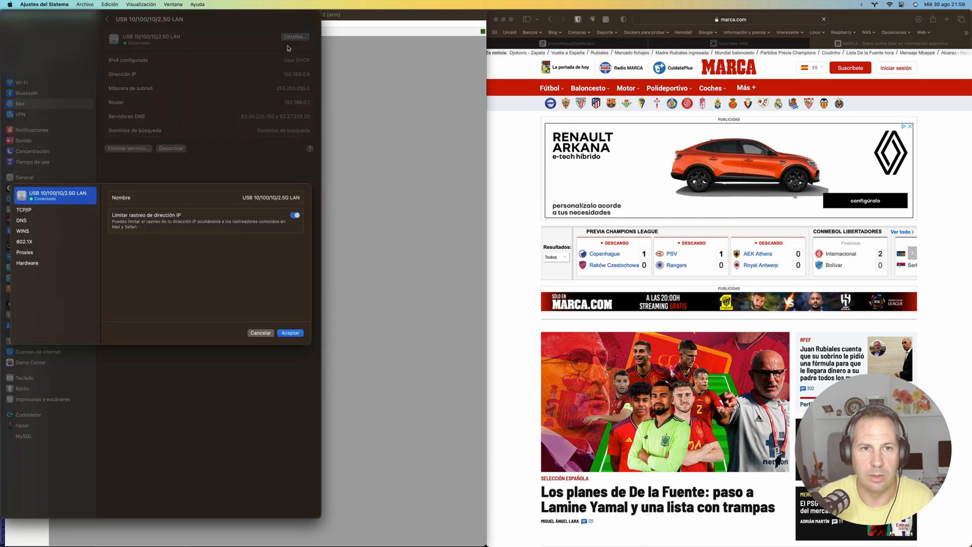
click(23, 220)
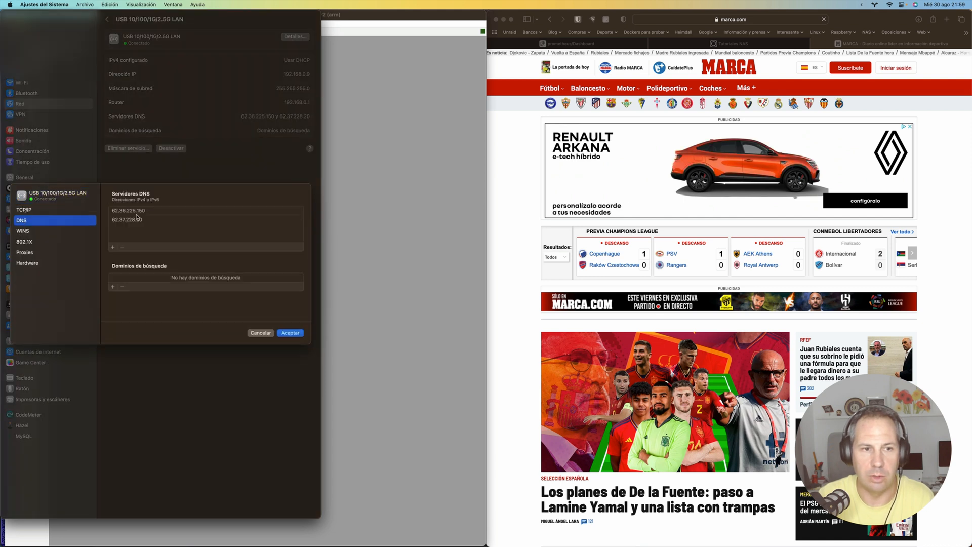
Try to remove the two existing DNS servers from the LAN connection's list.
click(128, 211)
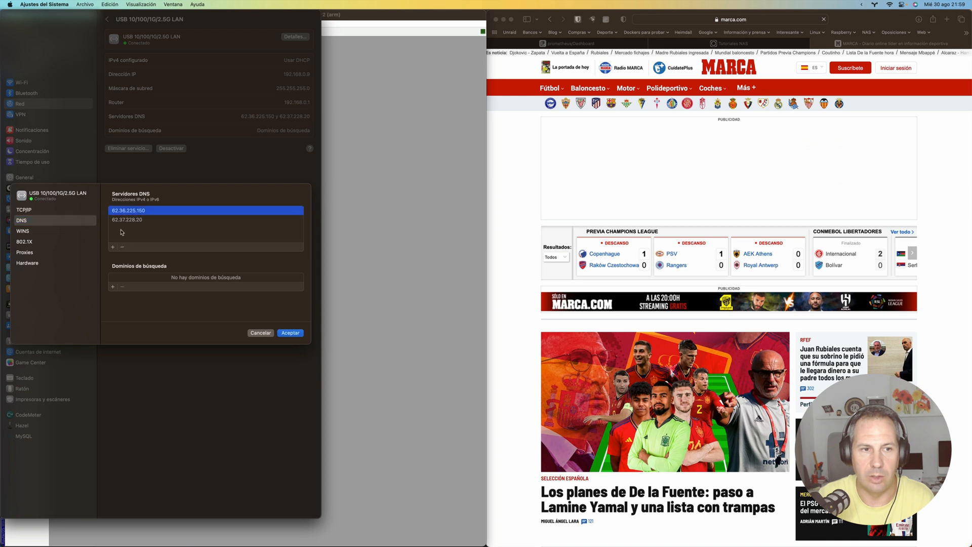
click(120, 248)
click(127, 220)
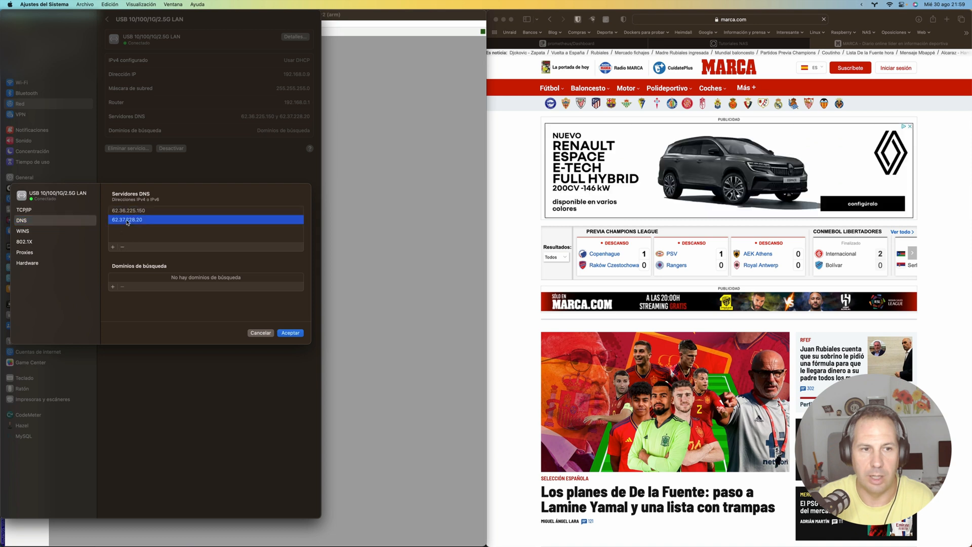
click(120, 247)
click(139, 214)
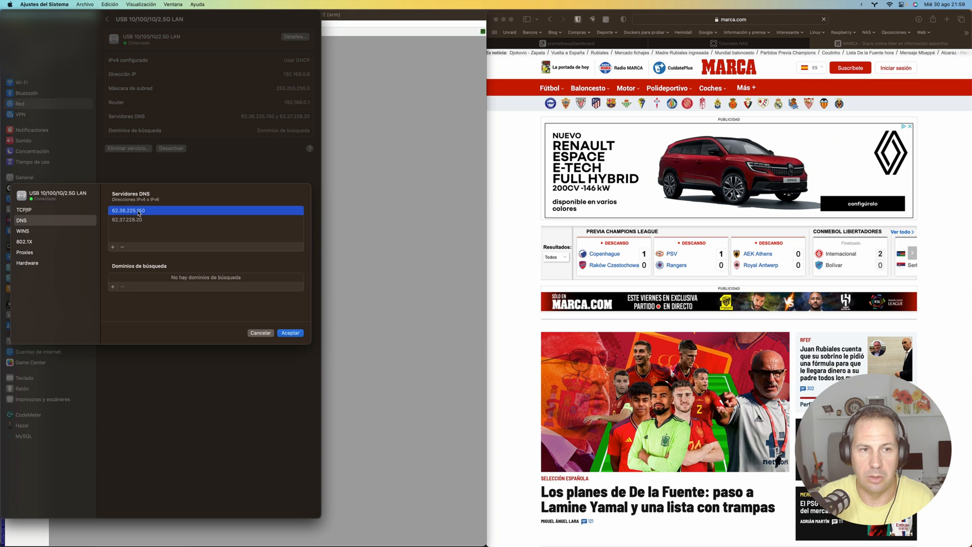
Add 192.168.0.227 as the LAN connection's DNS server and accept the connection settings.
click(112, 247)
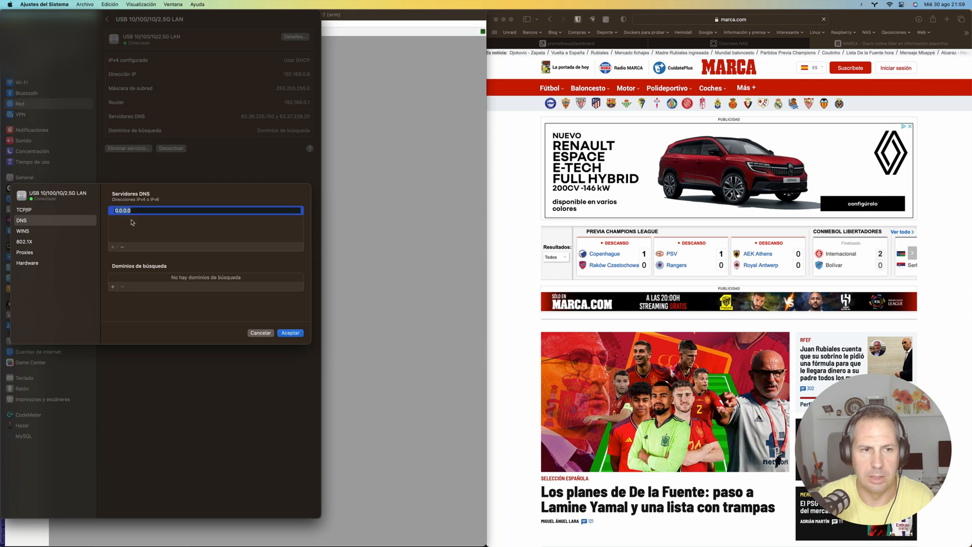
text(192.)
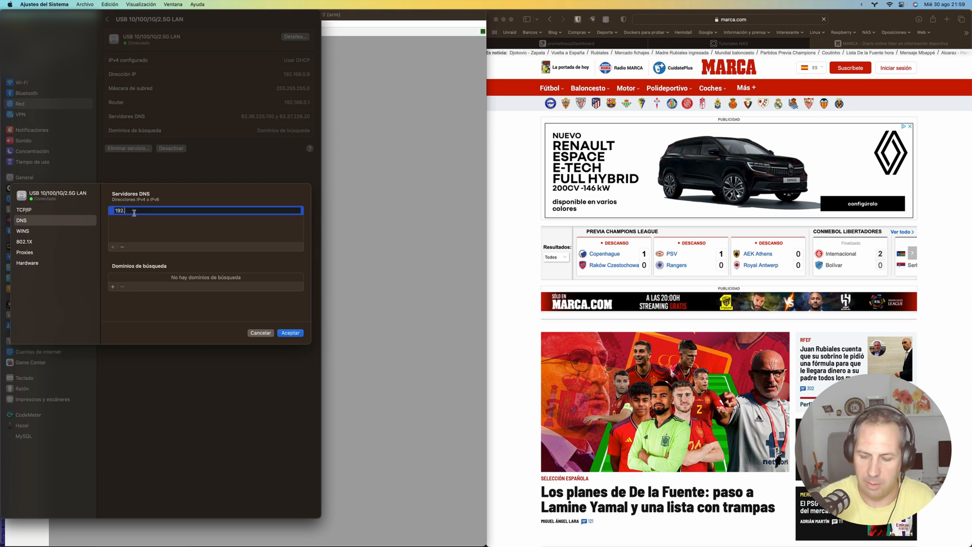
text(168)
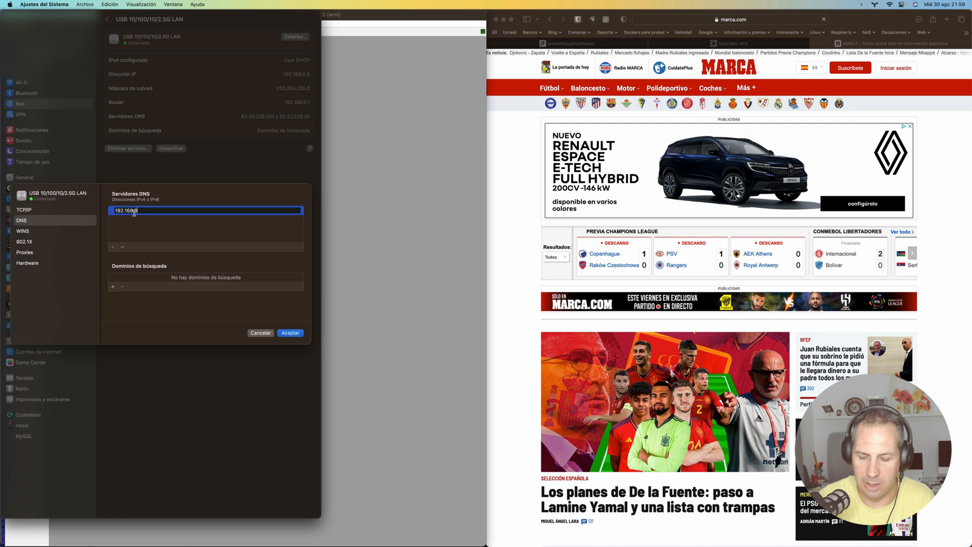
text(.0.227)
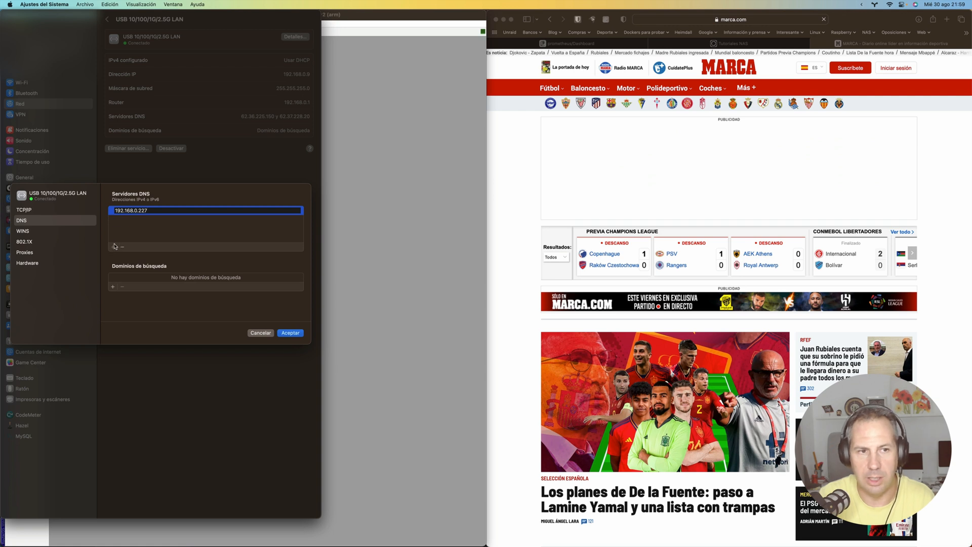
key(Return)
key(Return)
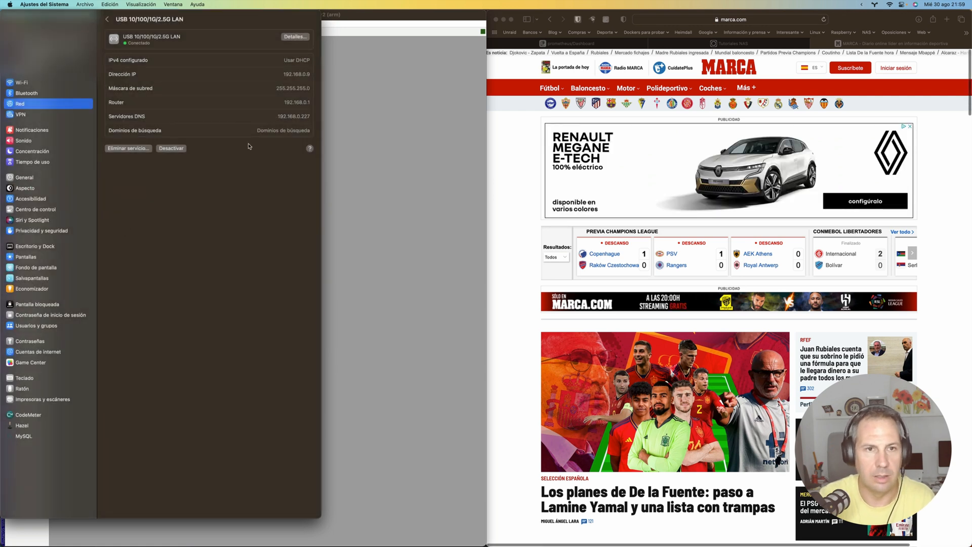
Add 1.1.1.1 as the LAN connection's second DNS server, accept the connection settings and quit System Settings.
click(295, 37)
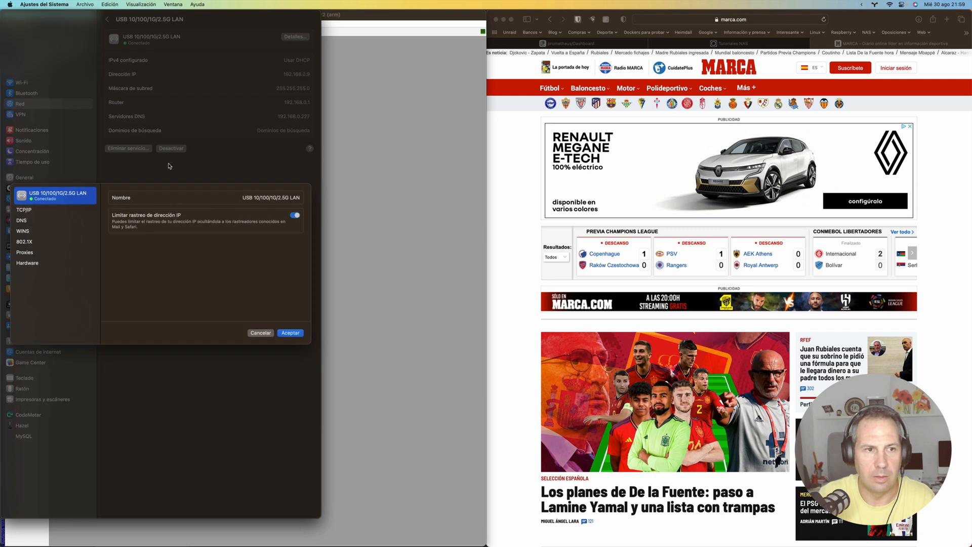
click(45, 221)
click(111, 247)
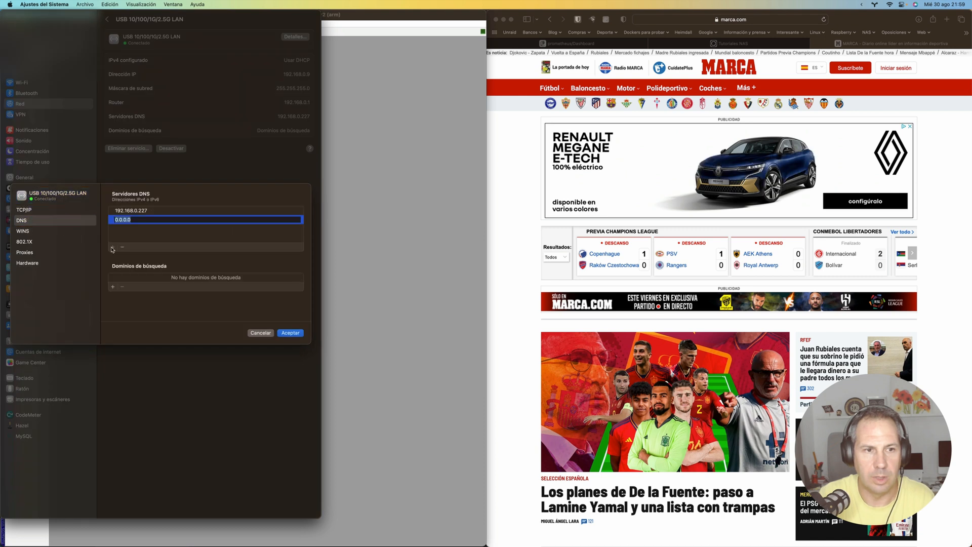
text(1)
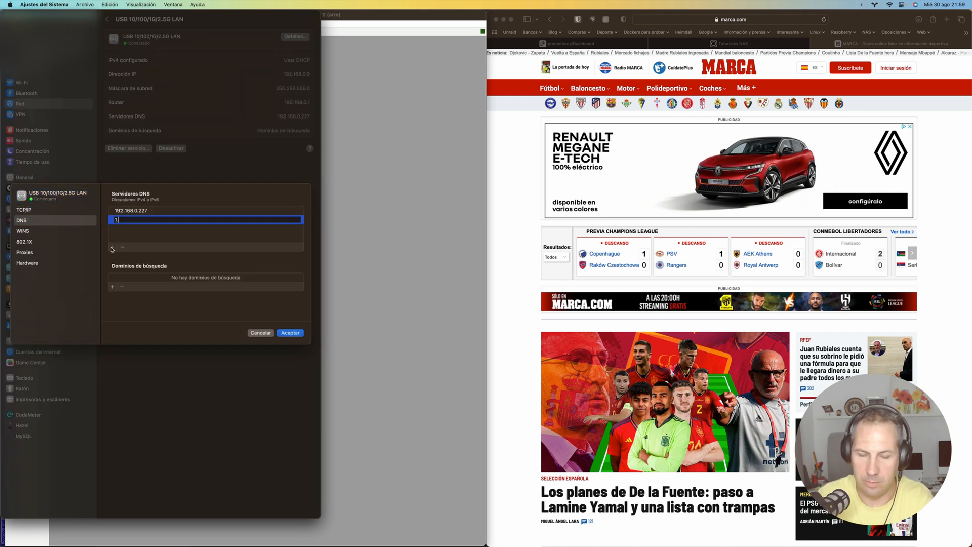
text(.1.1.1)
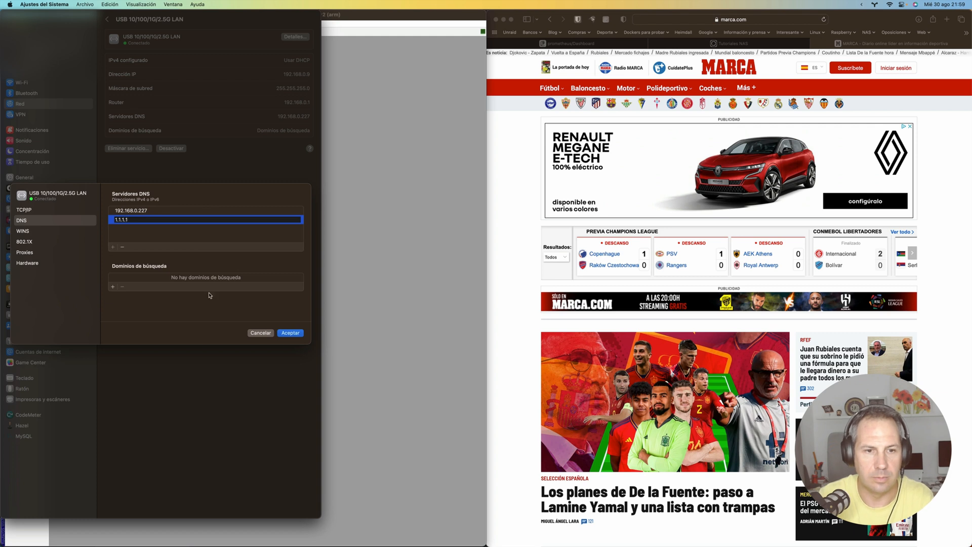
click(285, 333)
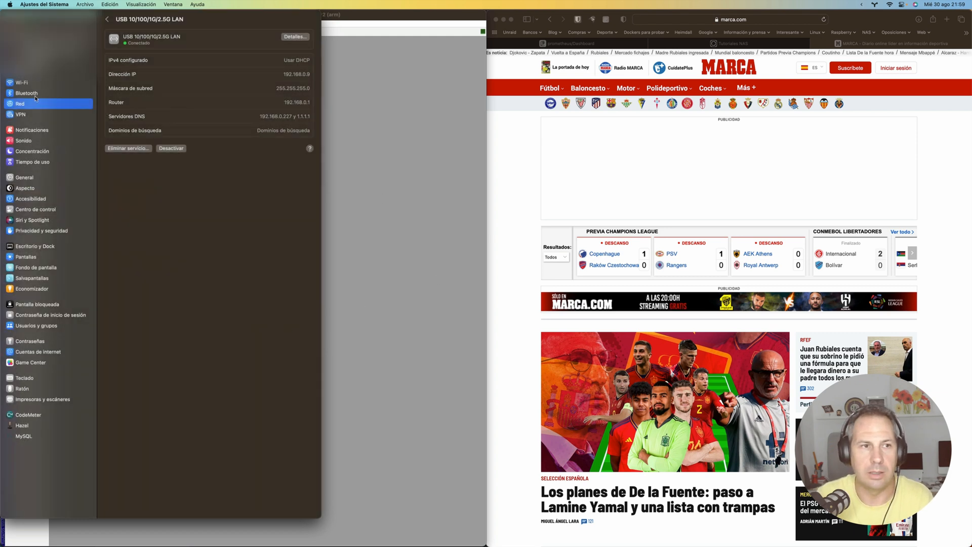
key(super+q)
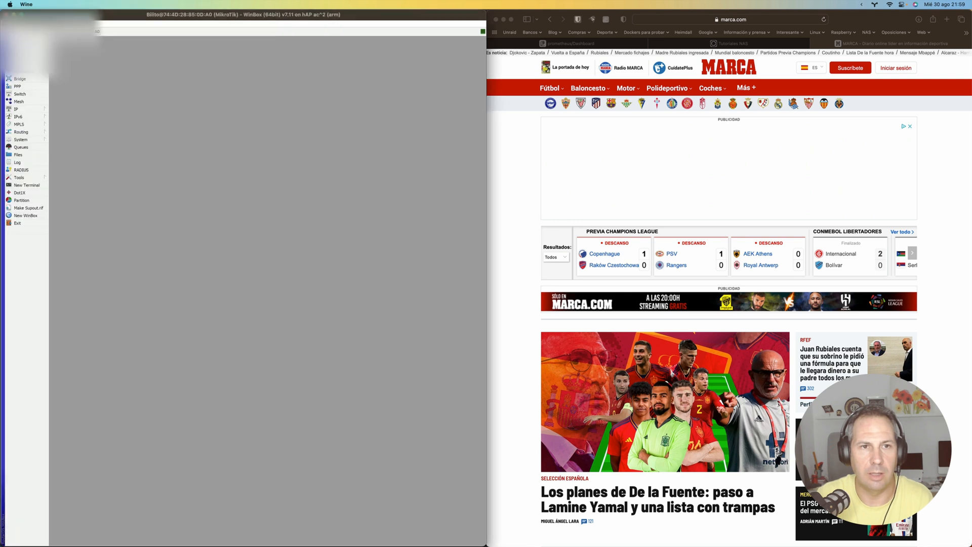
Switch to Safari, reload marca.com and look through the page to check how its ads load.
click(526, 250)
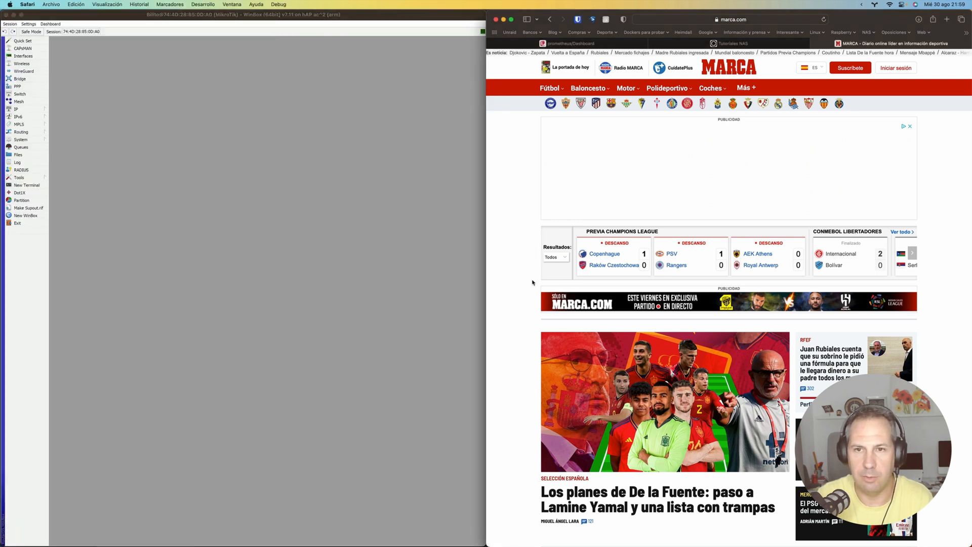
key(super+r)
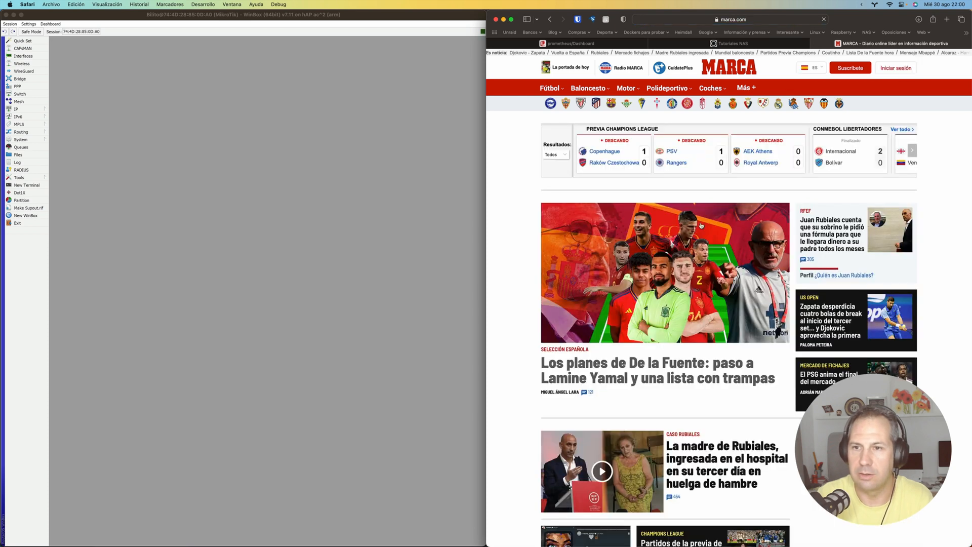
scroll(753, 186, down, 10)
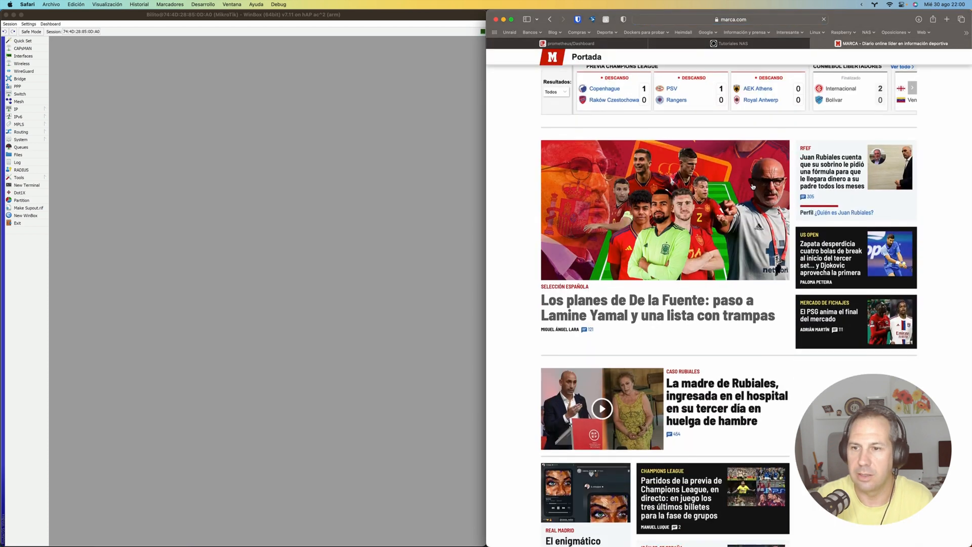
scroll(752, 186, down, 15)
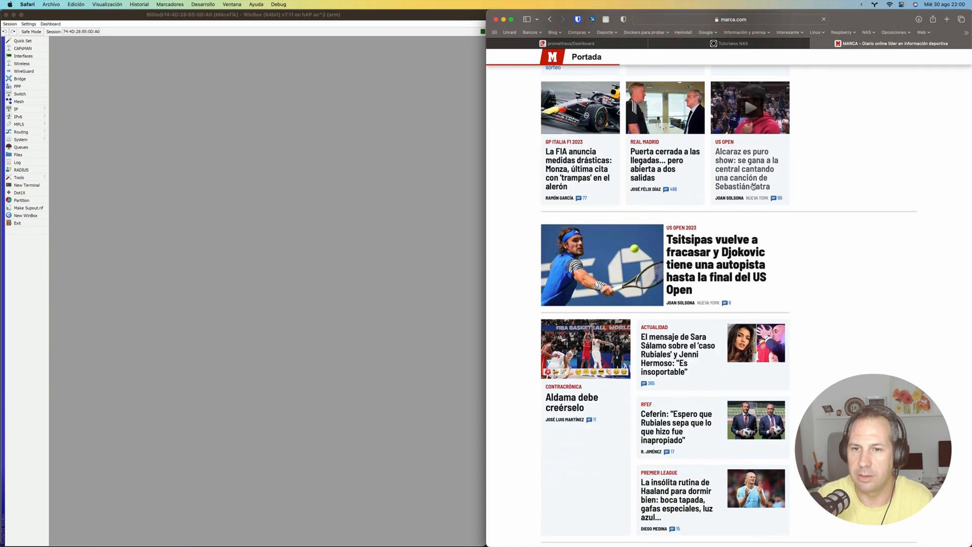
scroll(752, 187, down, 15)
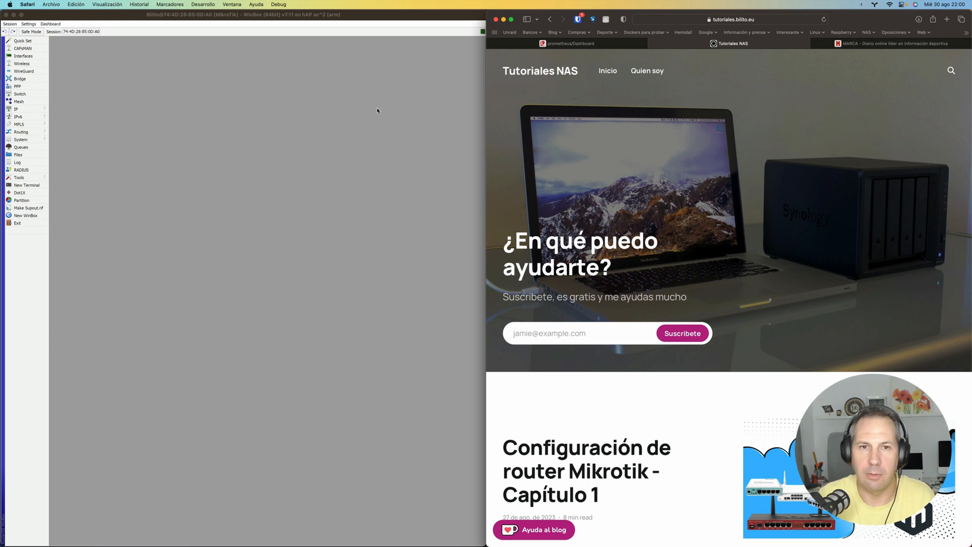
Switch to WinBox, open the router's IP service list and show the services grouped by category.
click(32, 109)
click(76, 246)
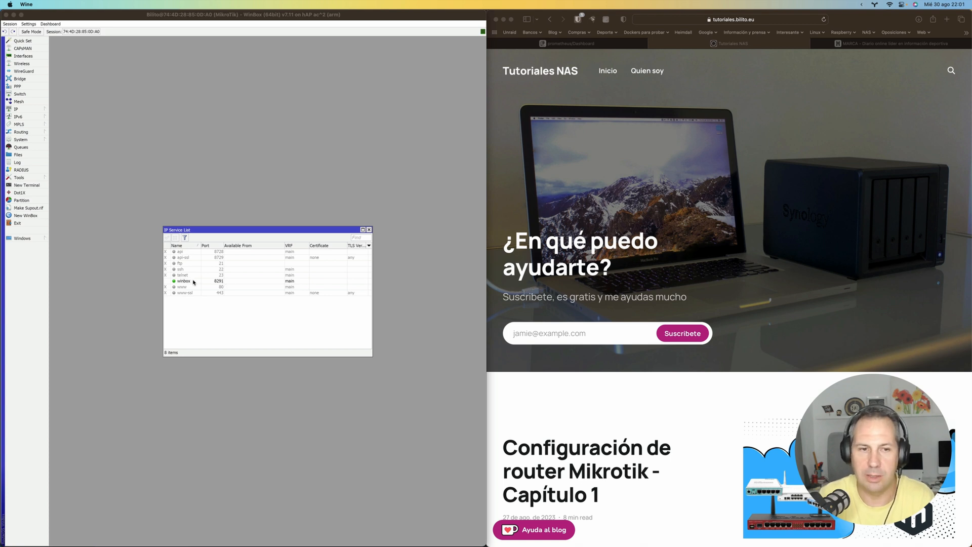
double_click(193, 281)
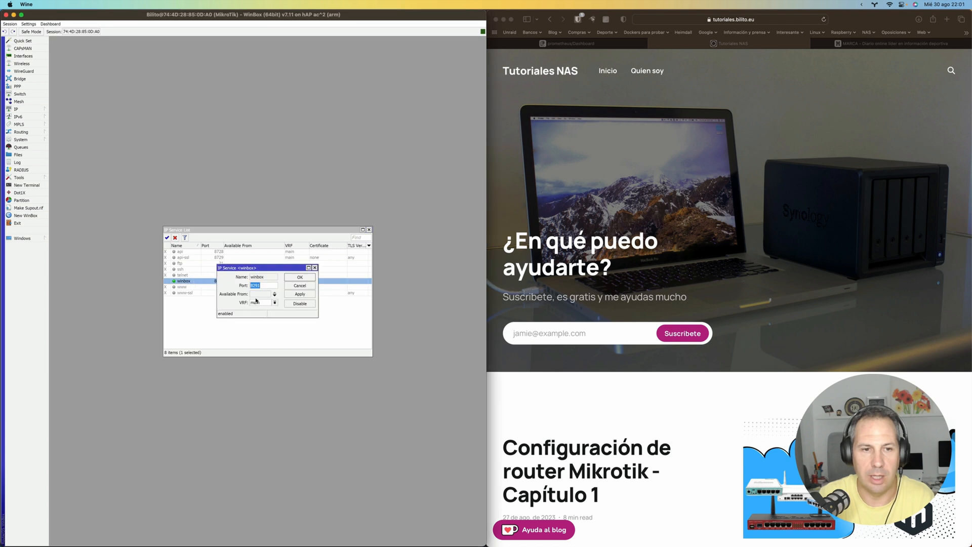
click(296, 286)
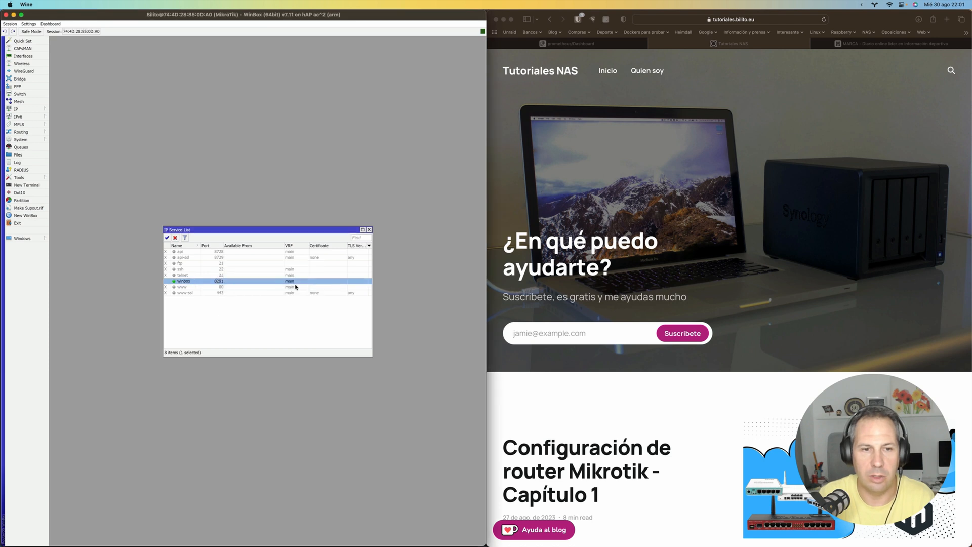
right_click(254, 282)
click(258, 283)
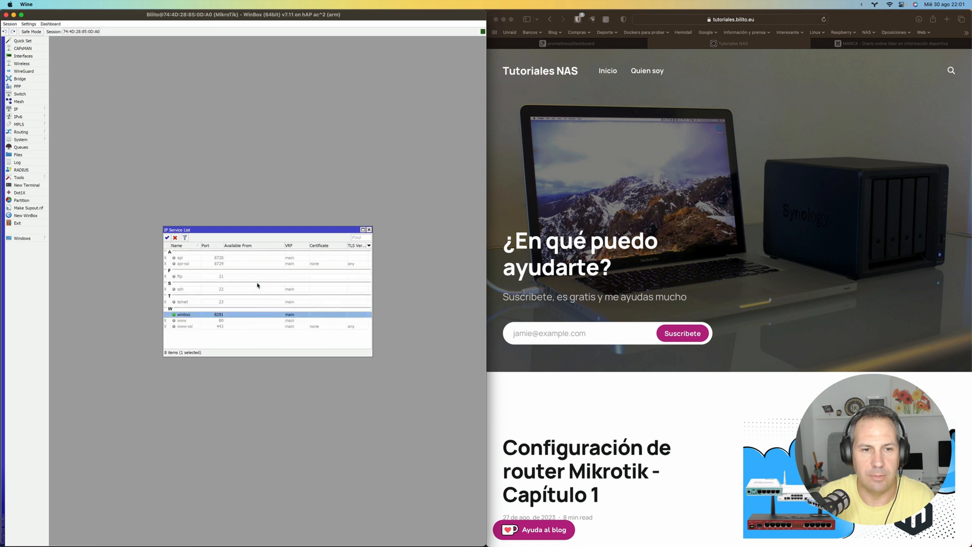
Try to enter both 192.168.0.0 and 20.20.20.0/32 in a single Available From entry of the winbox service.
double_click(252, 316)
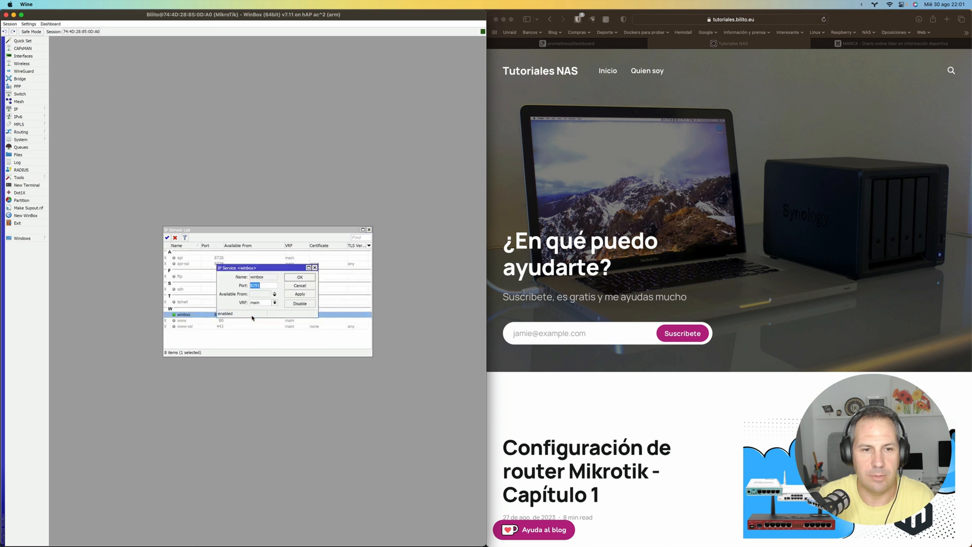
click(273, 298)
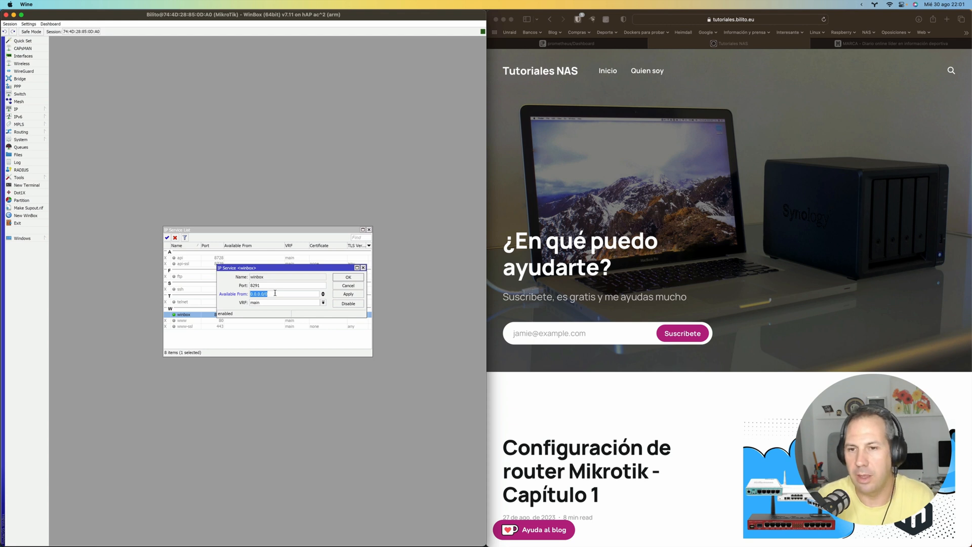
text(192.168)
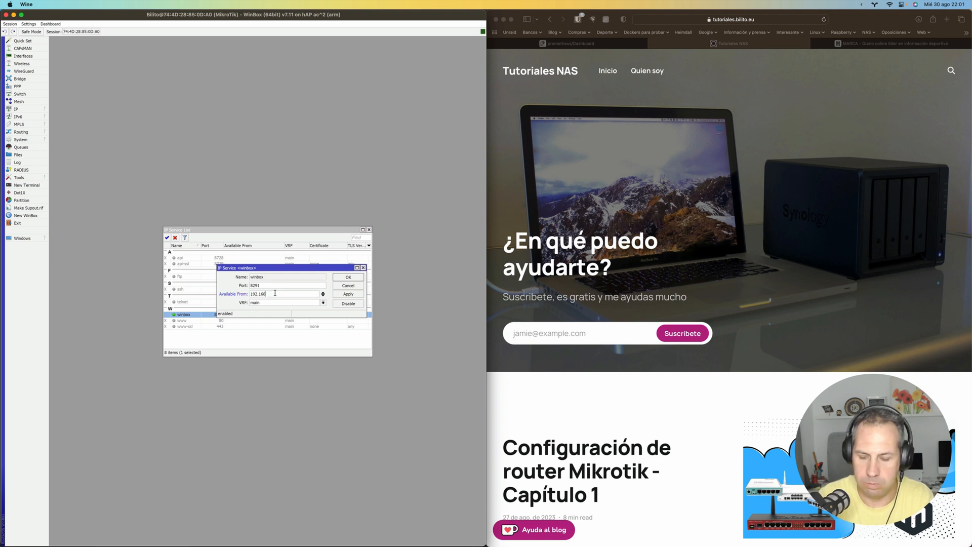
text(.0.0/12,)
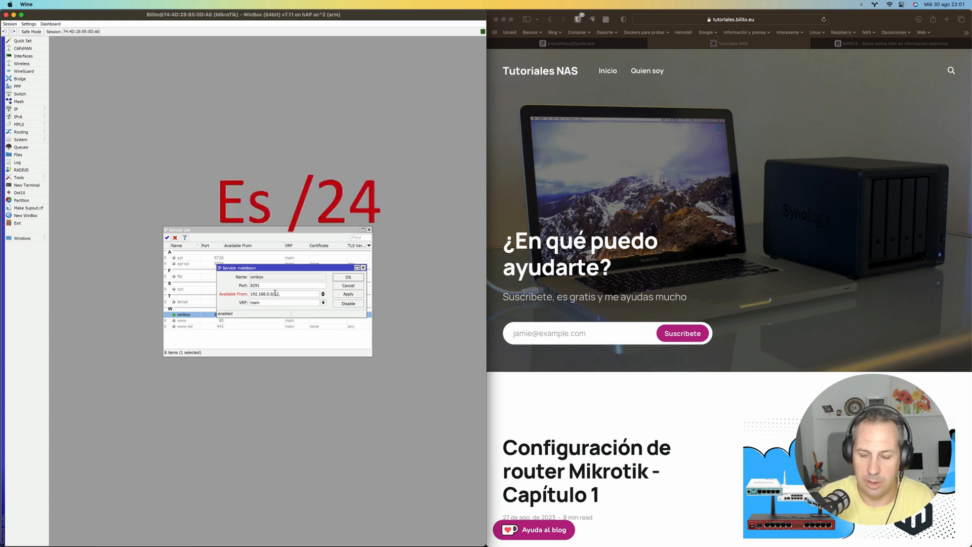
text(20,)
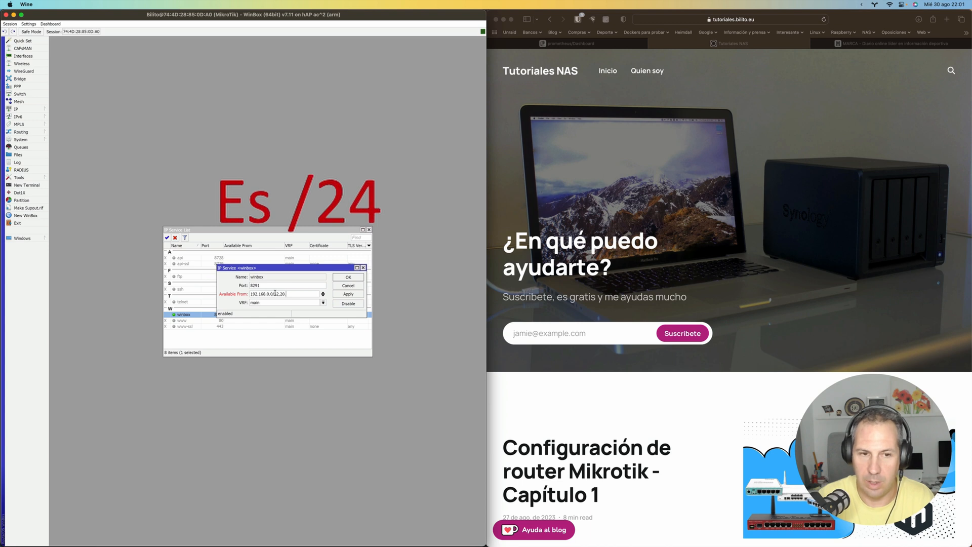
text(.20.20.0/)
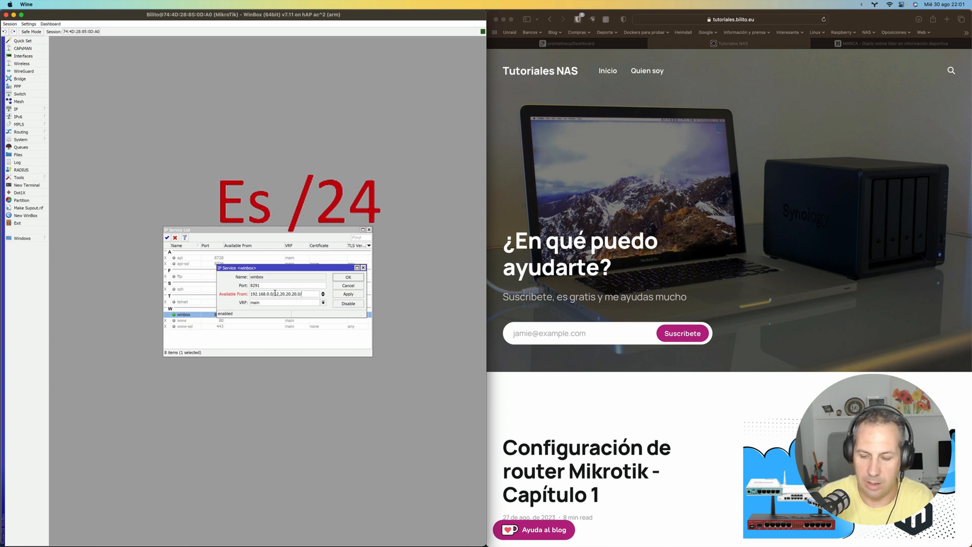
text(32)
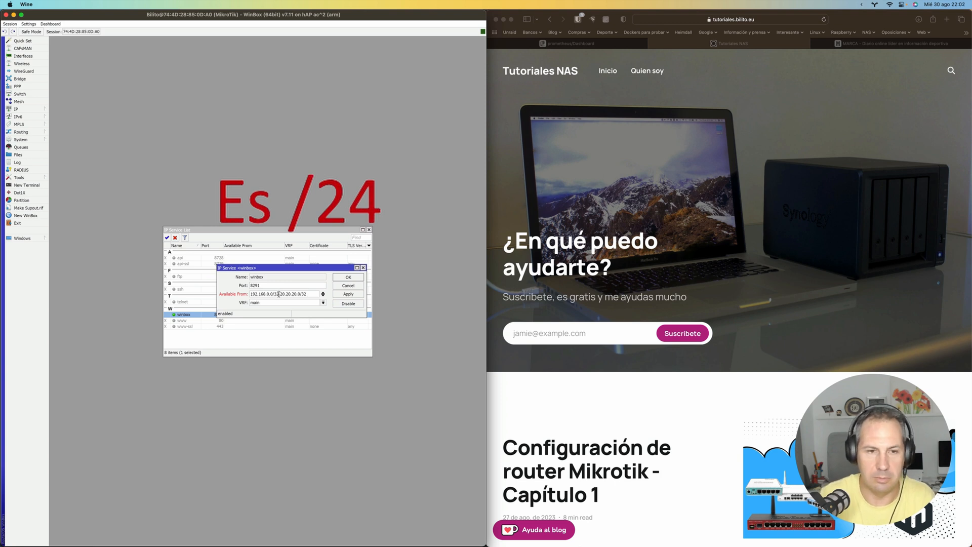
Remove the second network from the winbox service's first Available From entry and set that entry to 192.168.0.0/32.
key(BackSpace)
key(BackSpace)
key(BackSpace)
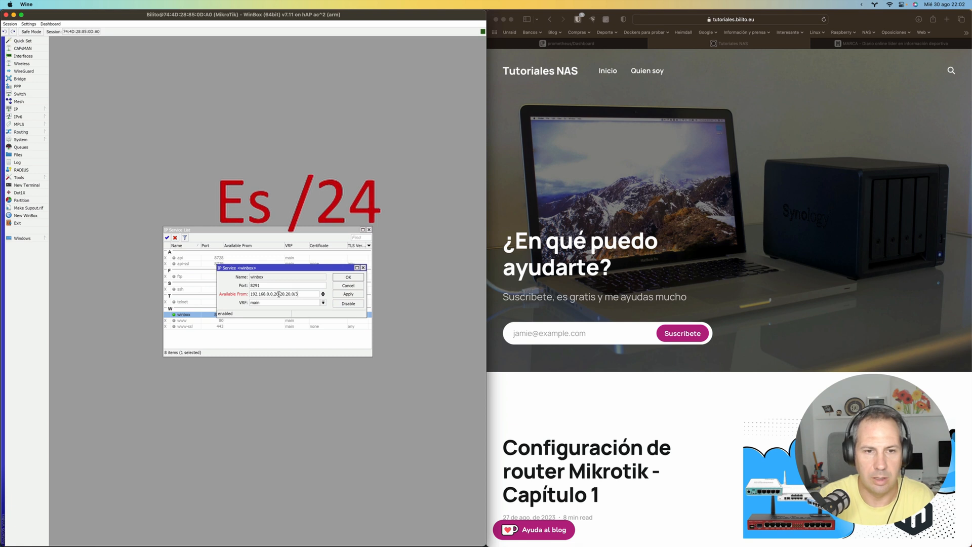
key(BackSpace)
key(BackSpace)
key(BackSpace)
key(BackSpace)
key(BackSpace)
key(BackSpace)
key(BackSpace)
key(BackSpace)
key(BackSpace)
key(BackSpace)
key(BackSpace)
key(BackSpace)
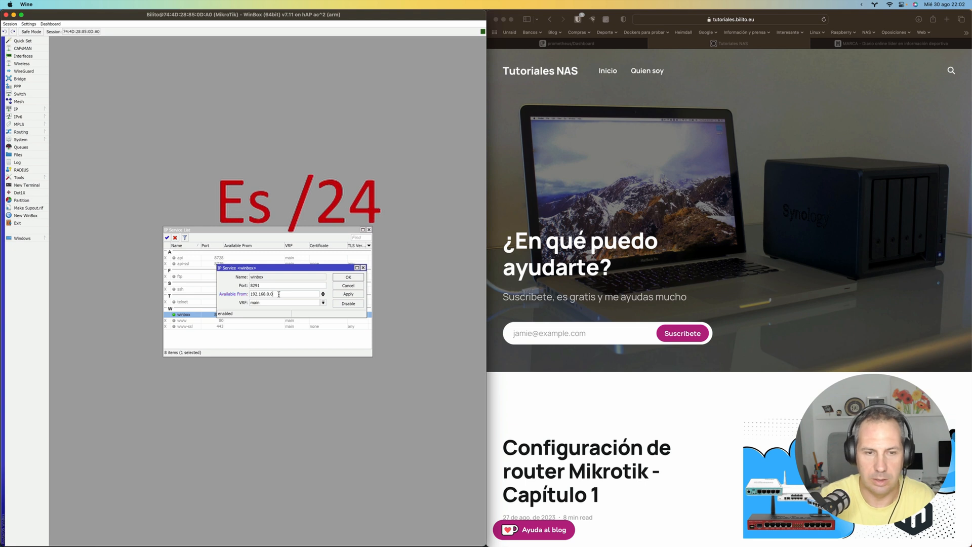
text(32)
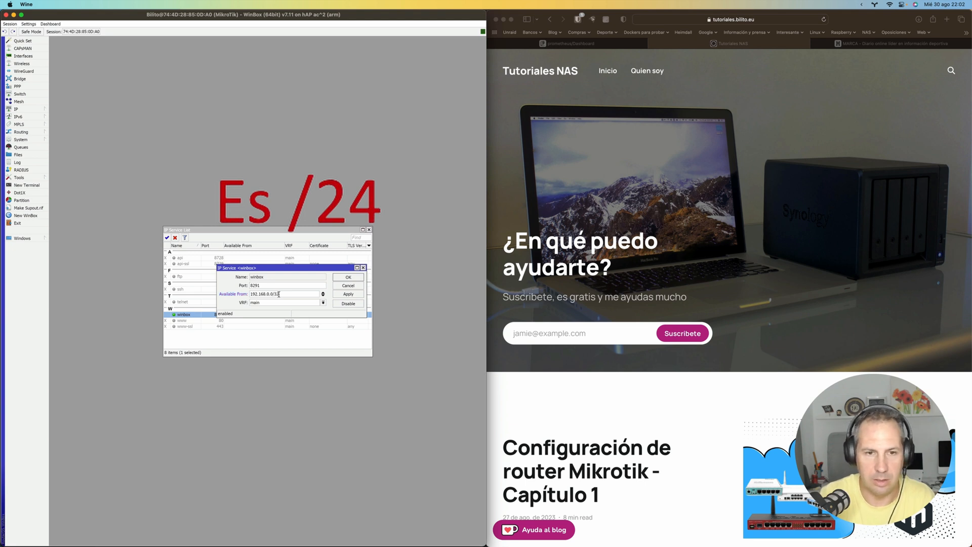
Add 20.20.20.0/32 as a second Available From entry, save the winbox service and turn off the list's category grouping.
click(323, 298)
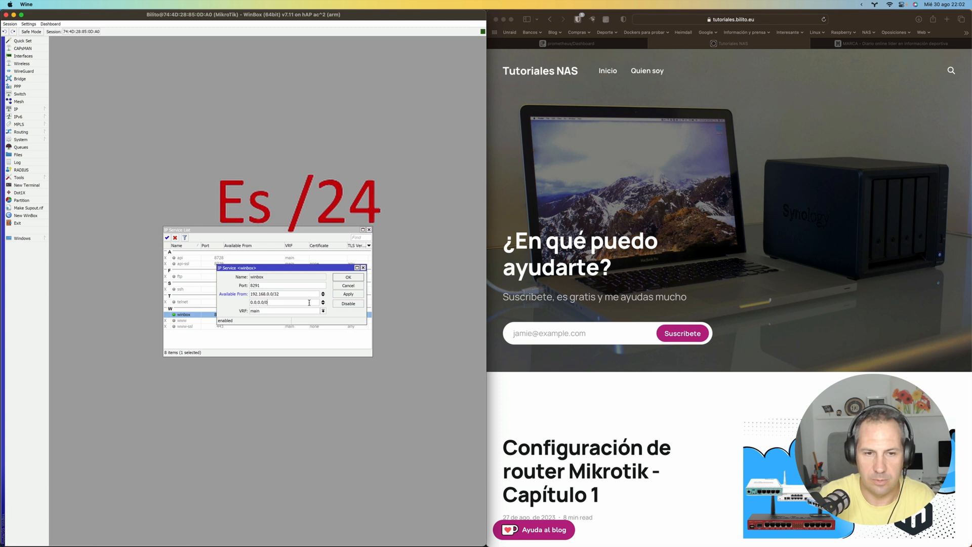
double_click(309, 302)
text(20)
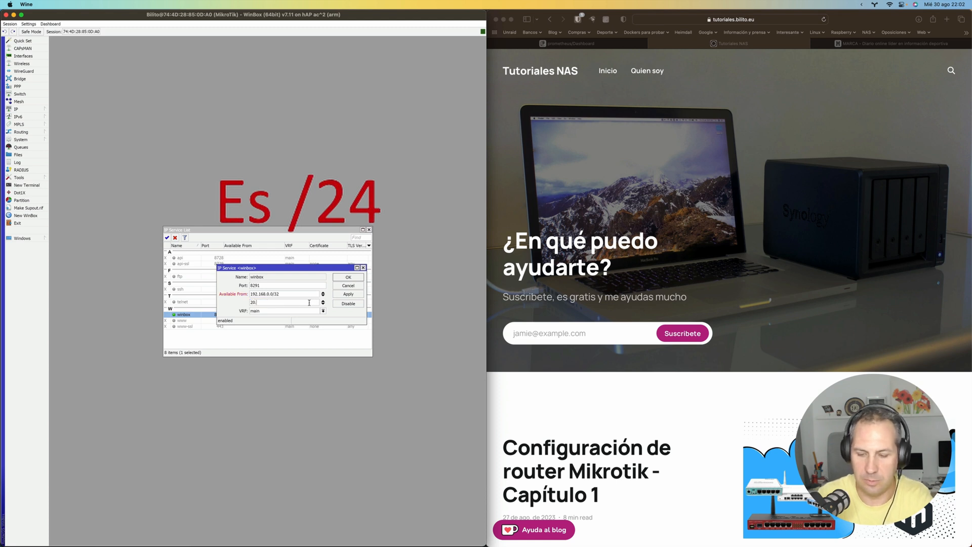
text(.20.20.0/32)
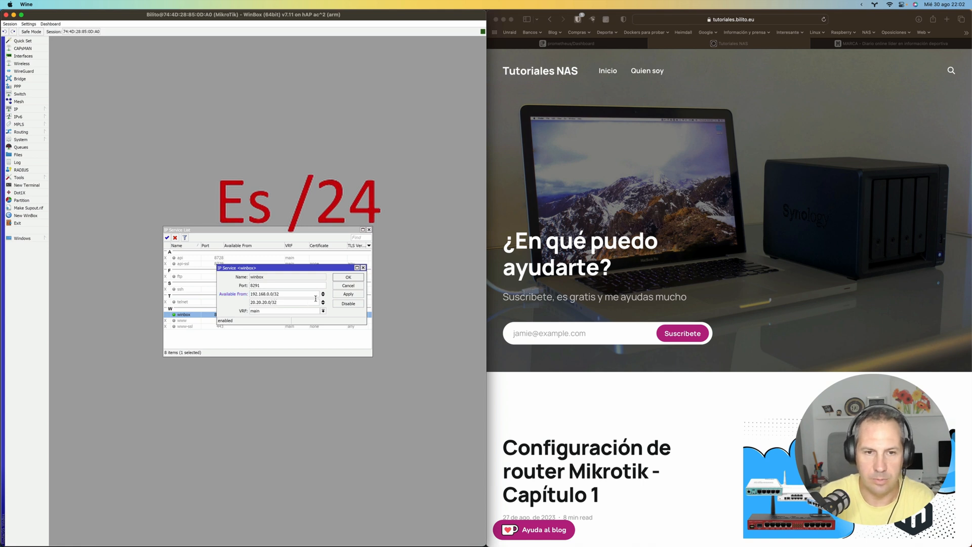
click(347, 278)
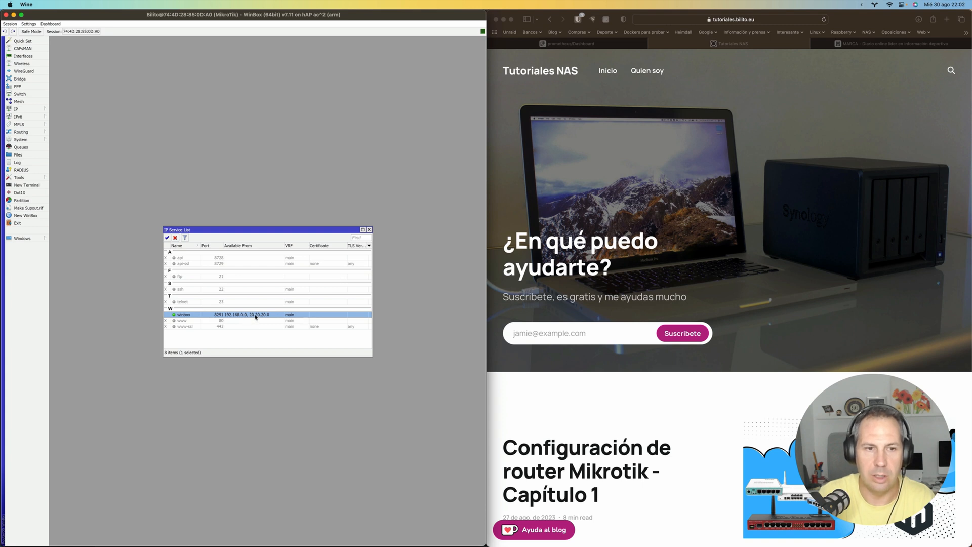
right_click(256, 317)
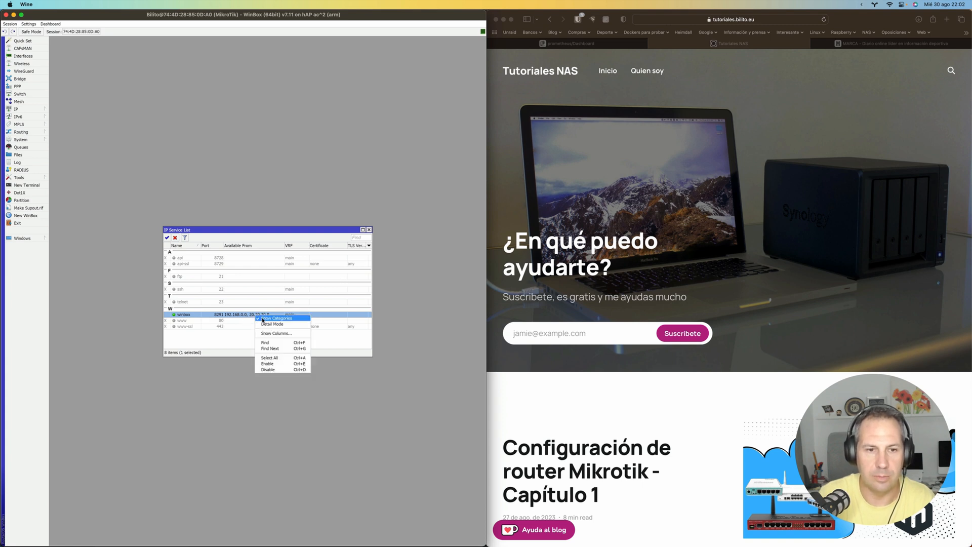
click(262, 320)
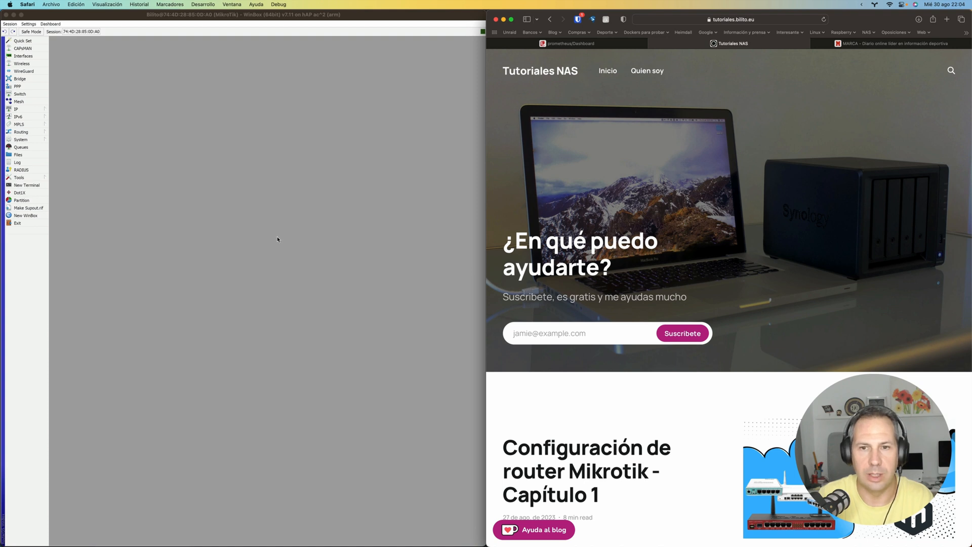
Create a new firewall NAT rule and set its chain to dstnat.
click(38, 111)
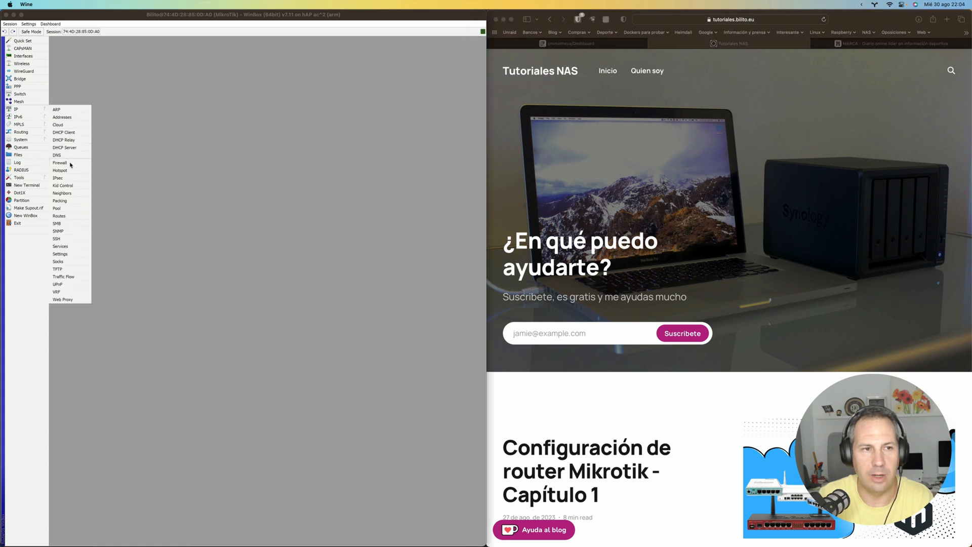
click(71, 164)
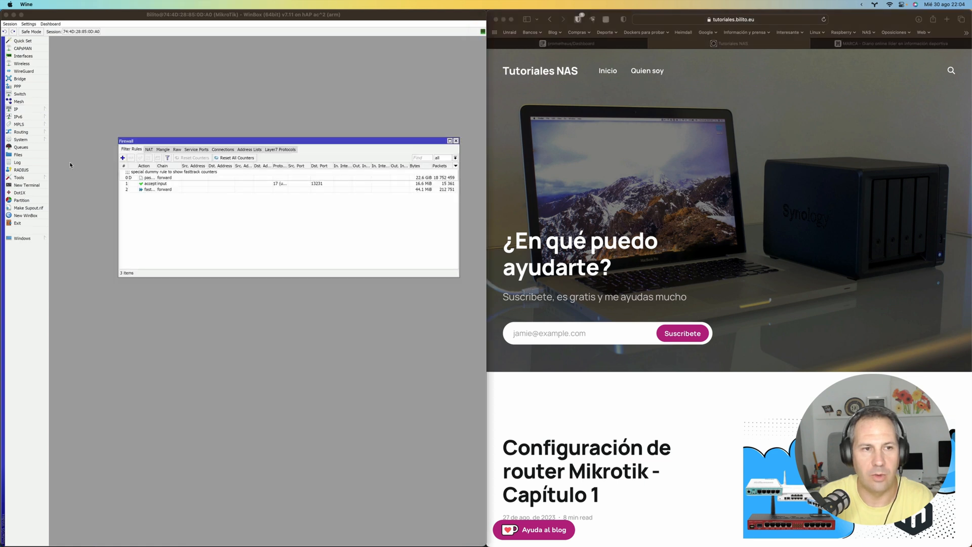
click(148, 149)
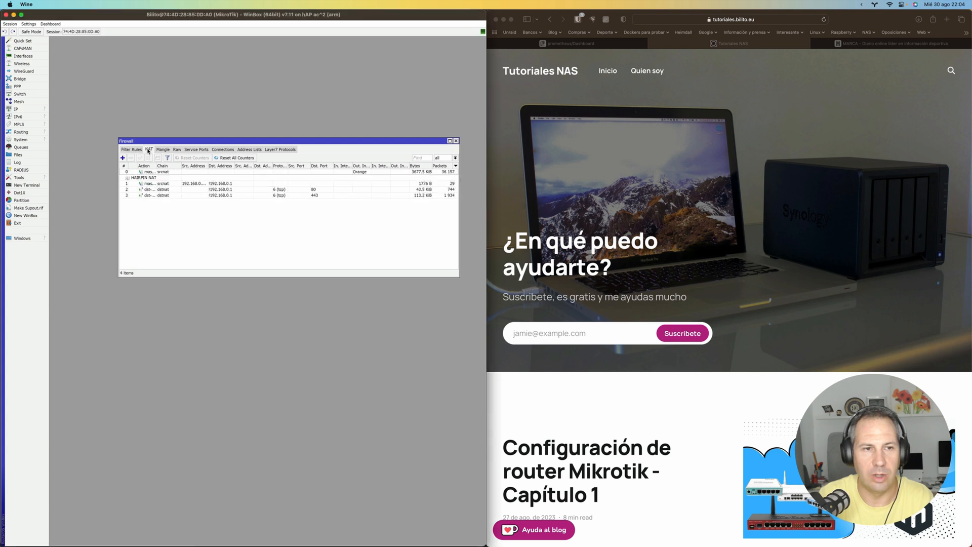
click(123, 159)
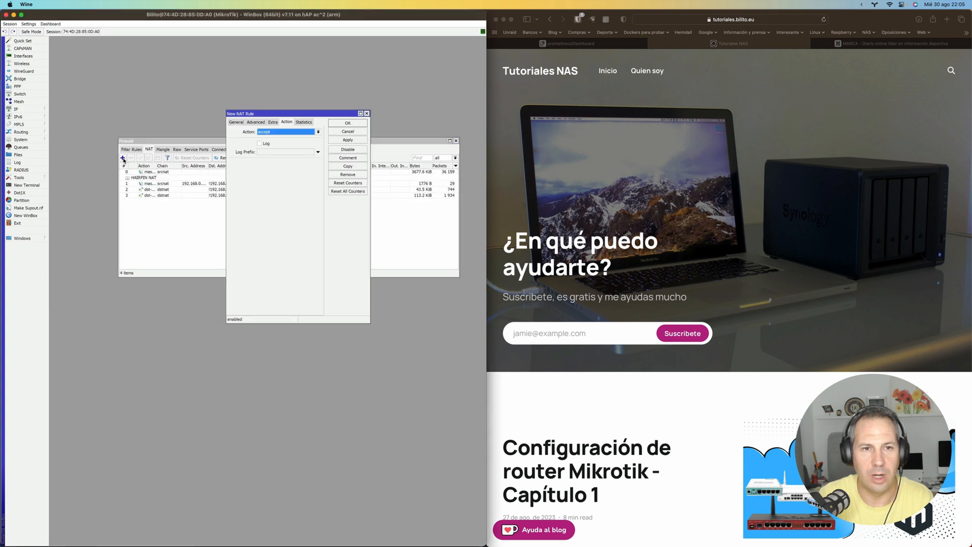
click(236, 122)
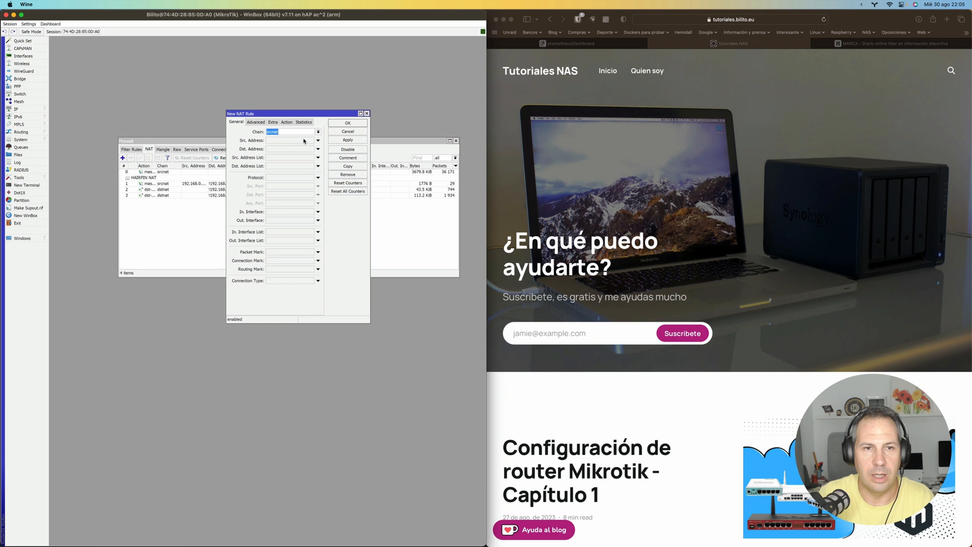
click(318, 132)
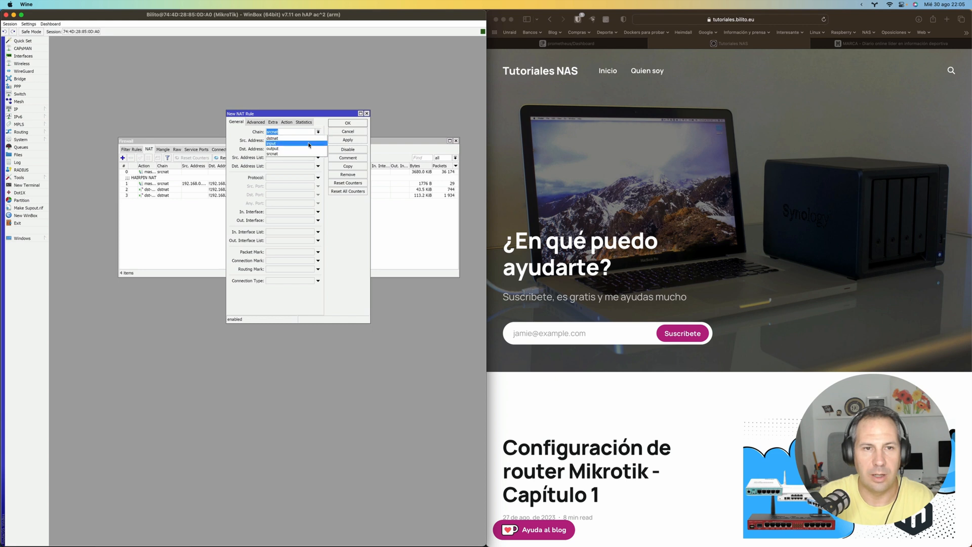
click(306, 138)
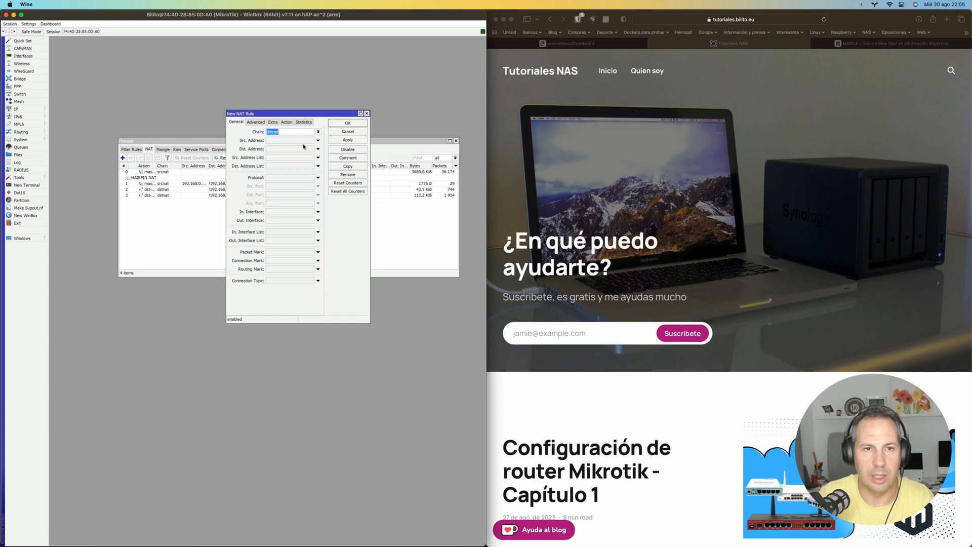
Make the new NAT rule match tcp traffic to destination port 9500 coming in on the Orange interface.
click(318, 177)
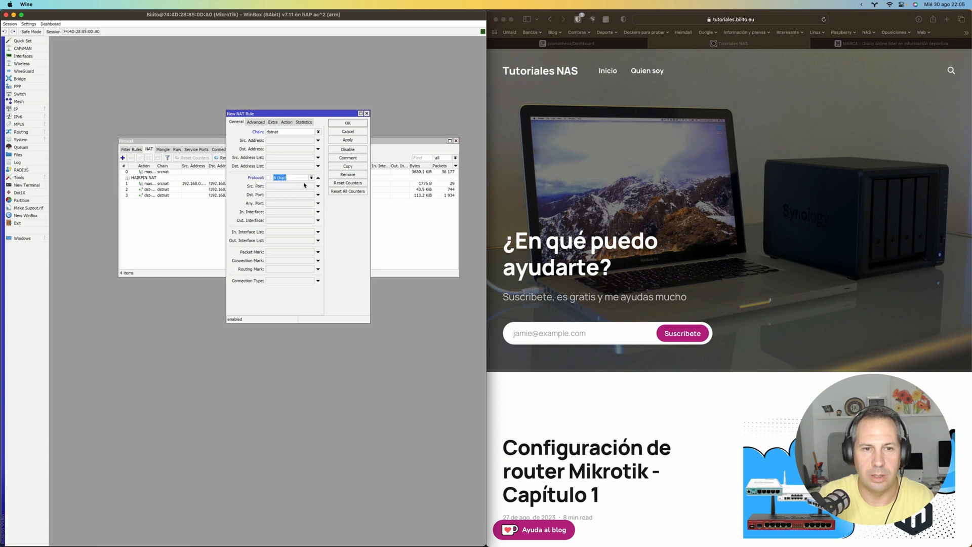
click(312, 178)
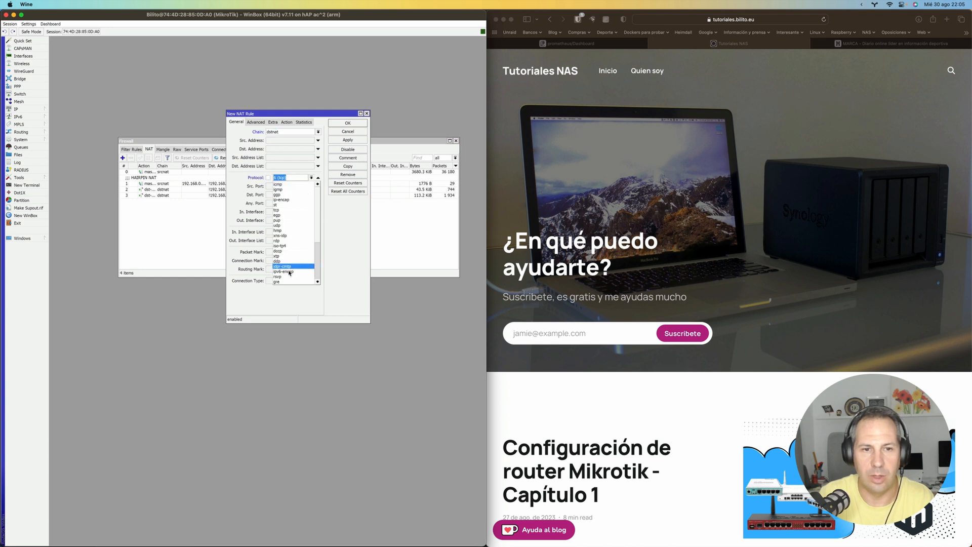
scroll(285, 206, up, 2)
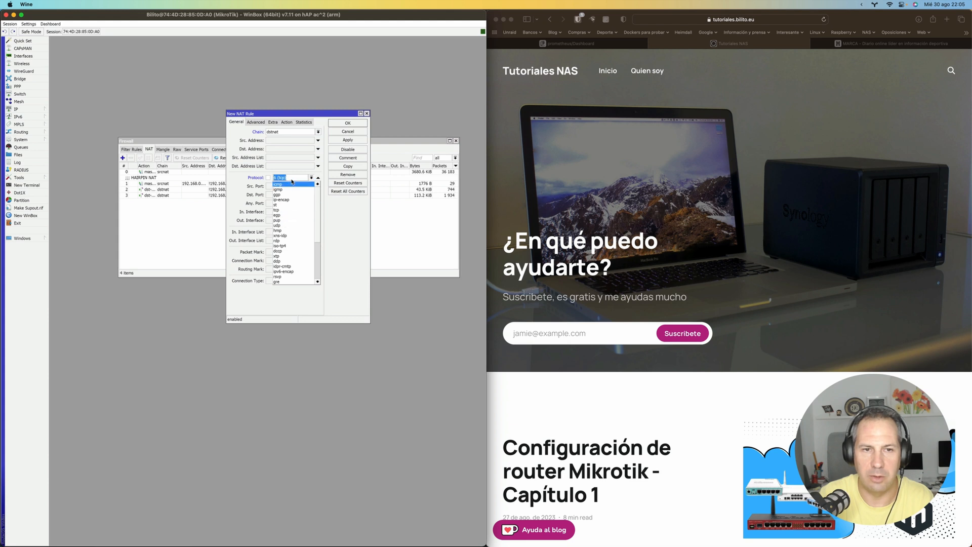
click(293, 180)
click(286, 194)
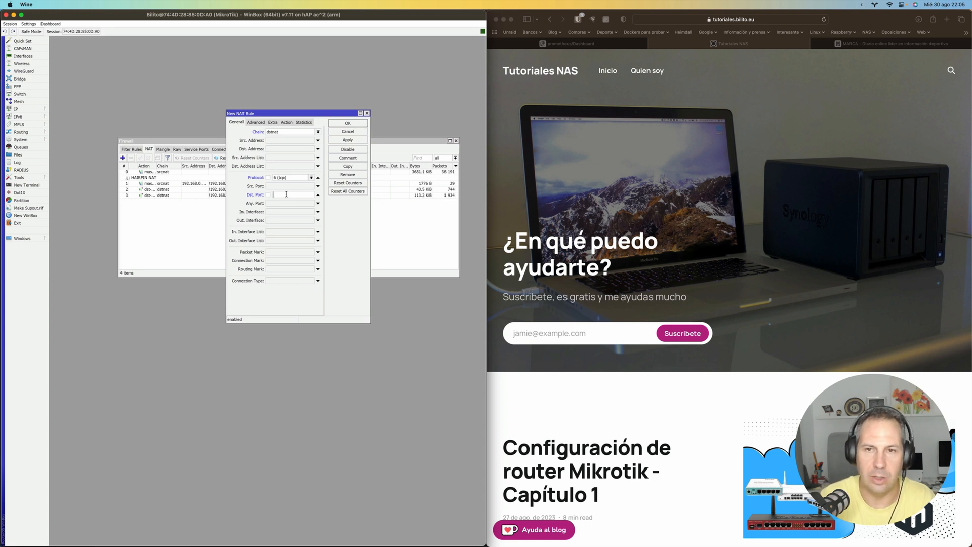
text(9500)
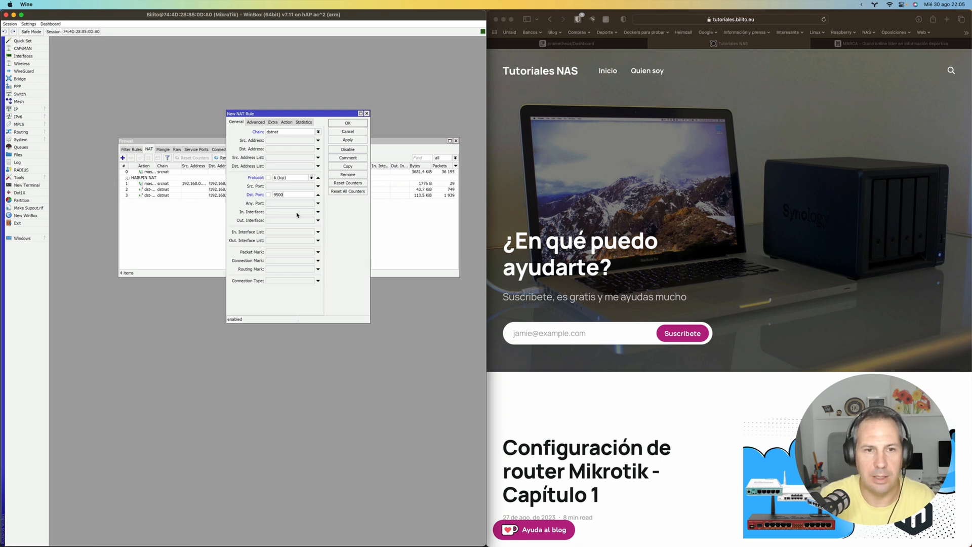
key(Tab)
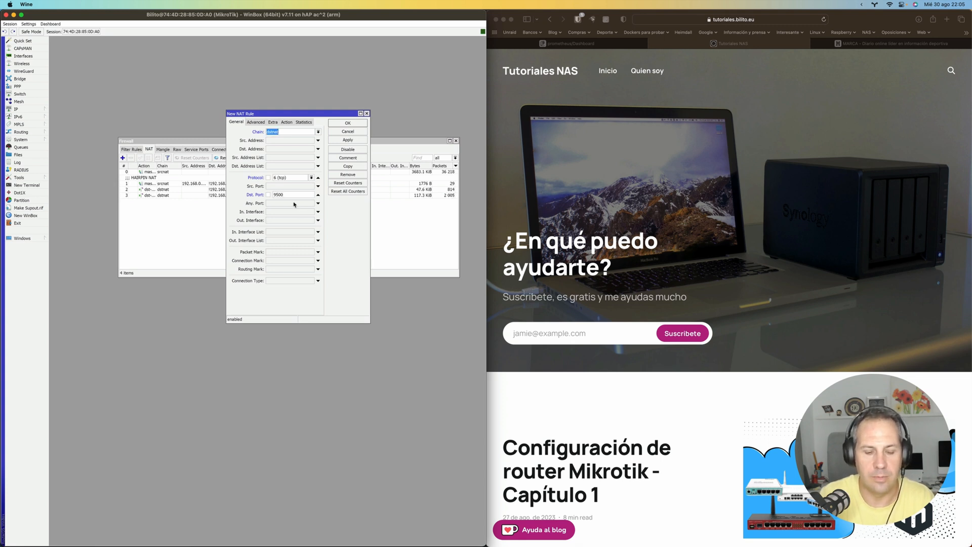
click(318, 212)
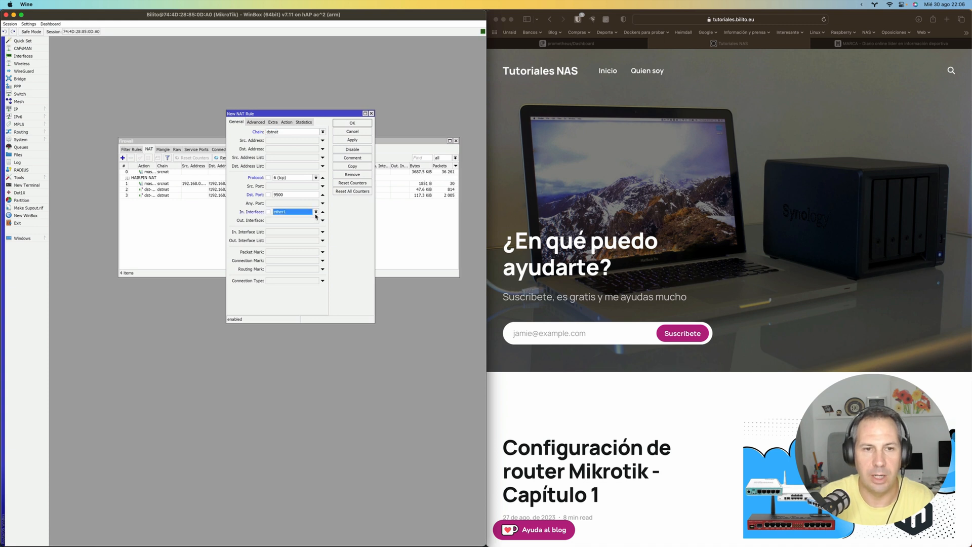
click(316, 213)
click(305, 224)
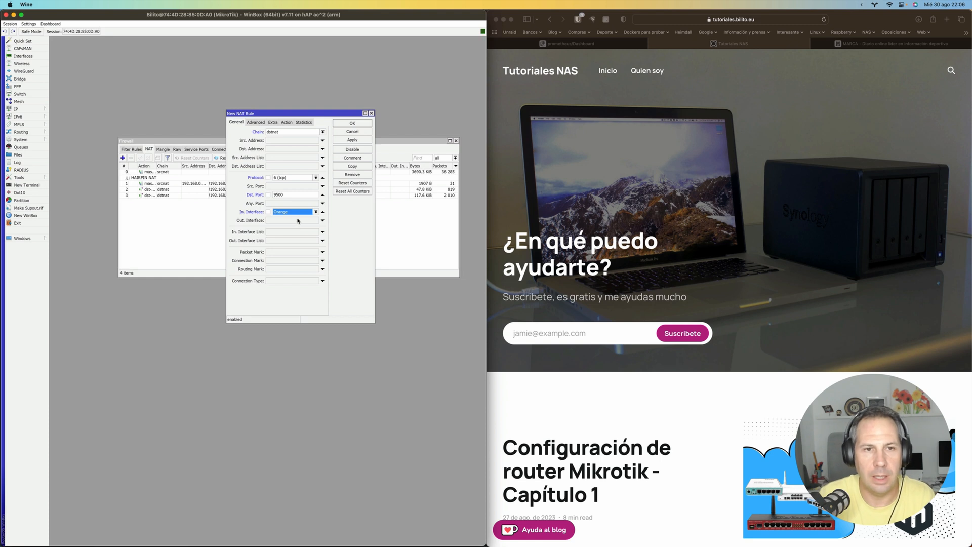
Set the rule's action to dst-nat towards 192.168.0.225, port 9200, and save the rule.
click(286, 122)
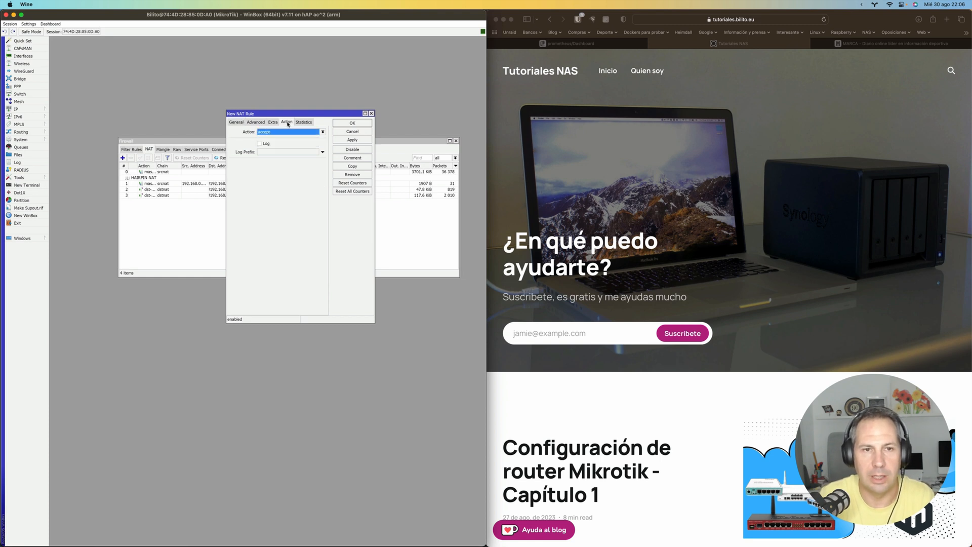
click(288, 133)
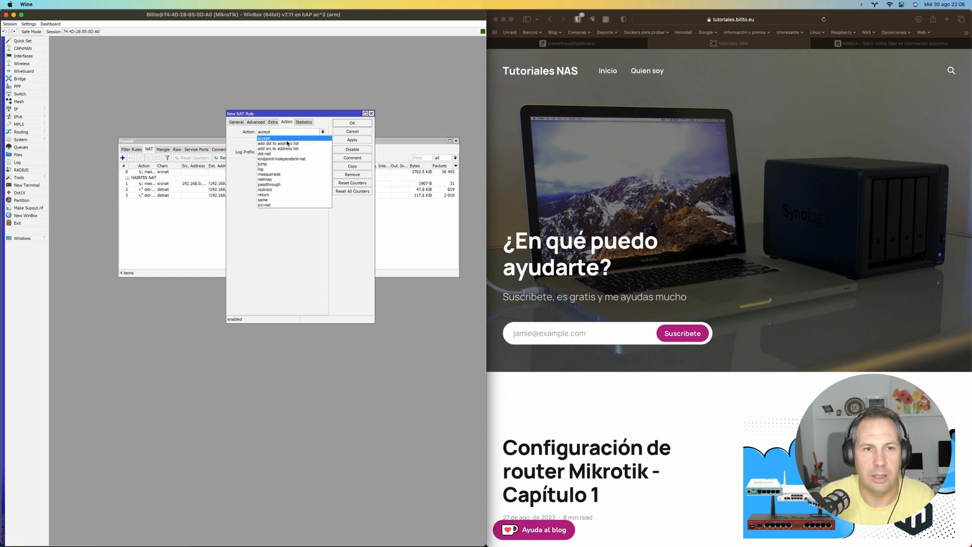
click(286, 154)
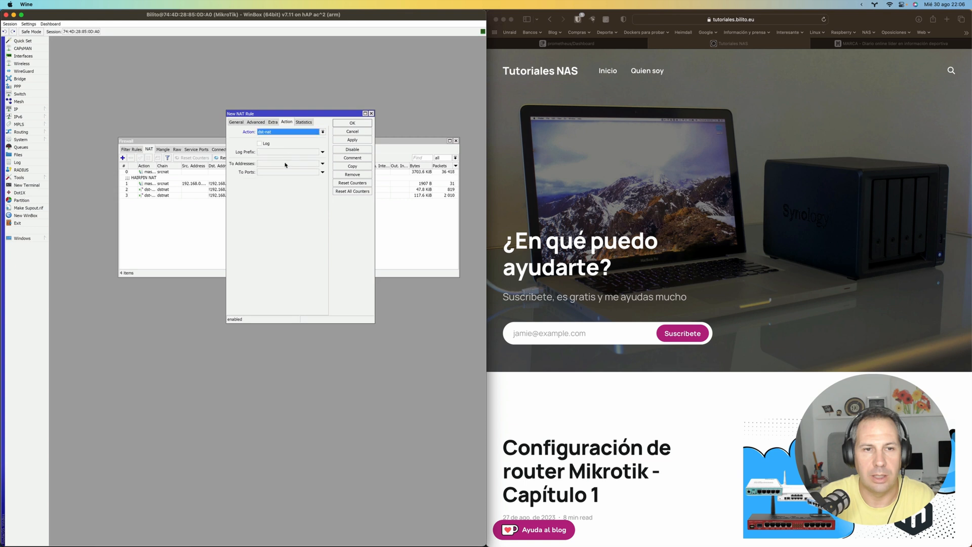
click(285, 165)
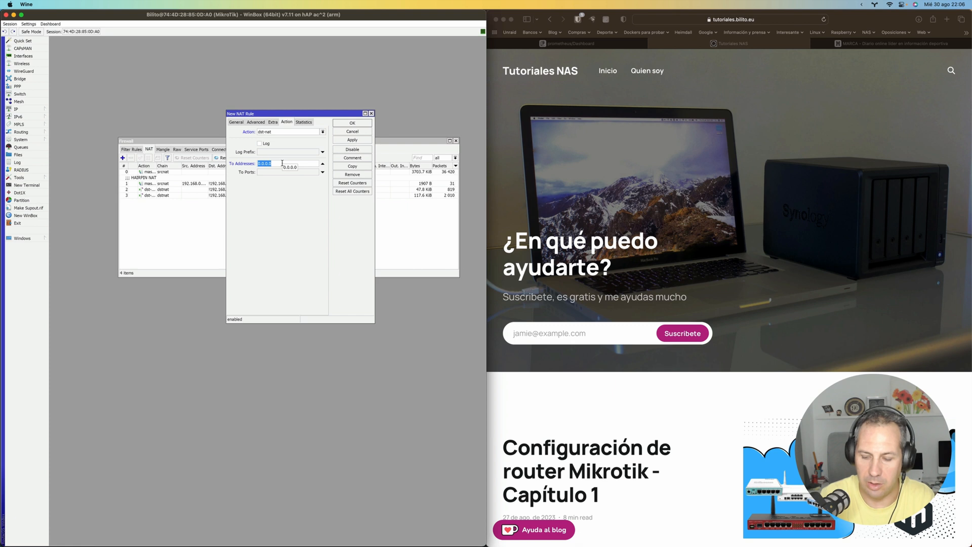
text(192)
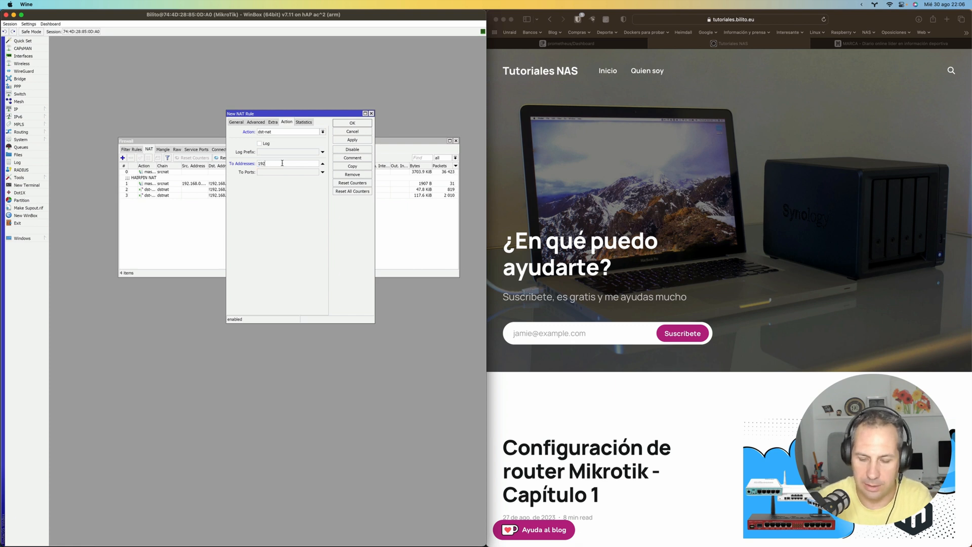
text(.168)
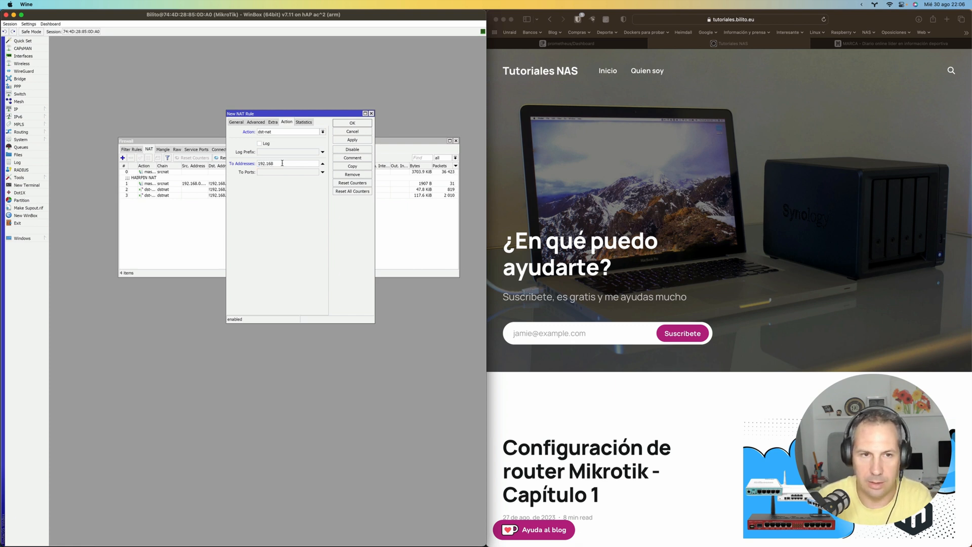
text(.0.225)
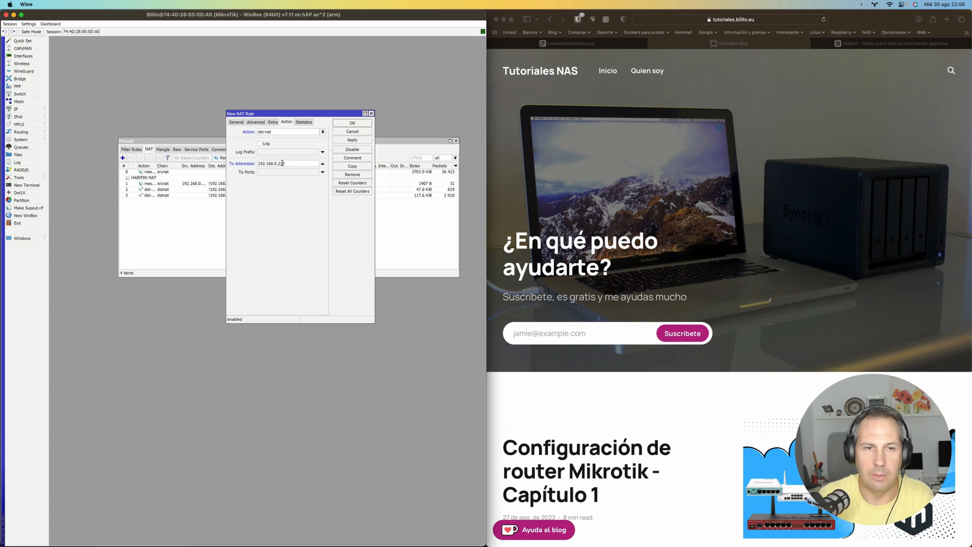
click(281, 173)
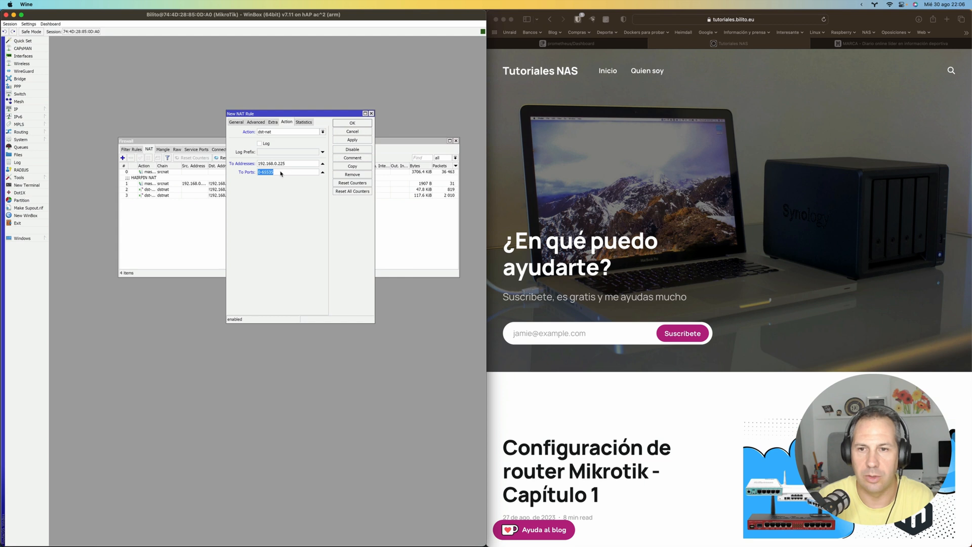
text(950)
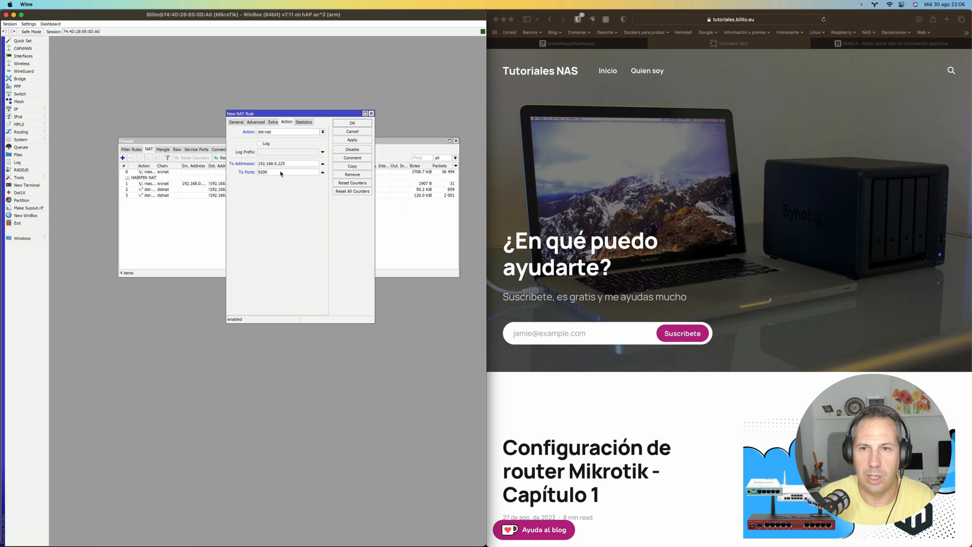
click(357, 124)
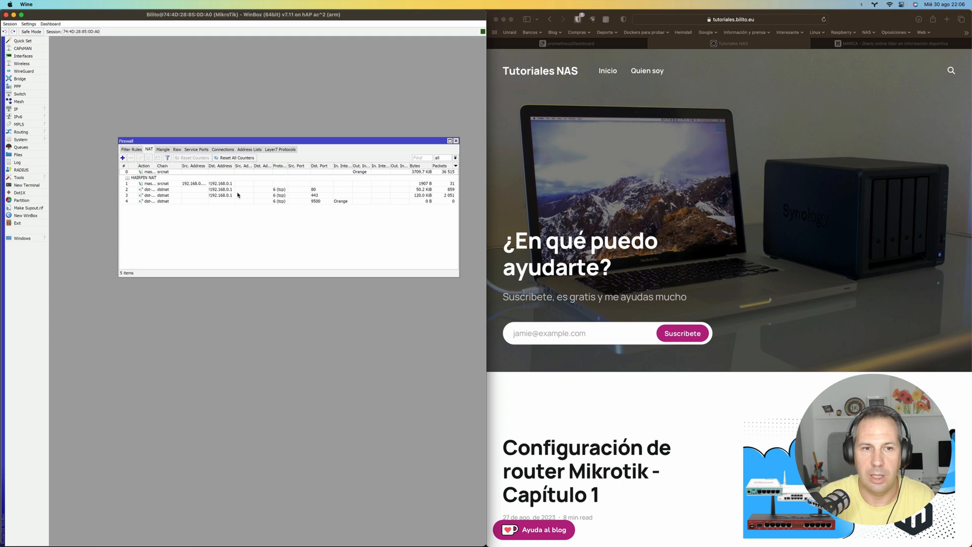
Add the comment "Ejemplo de puerto abierto" to the port 9500 NAT rule and save it.
double_click(197, 202)
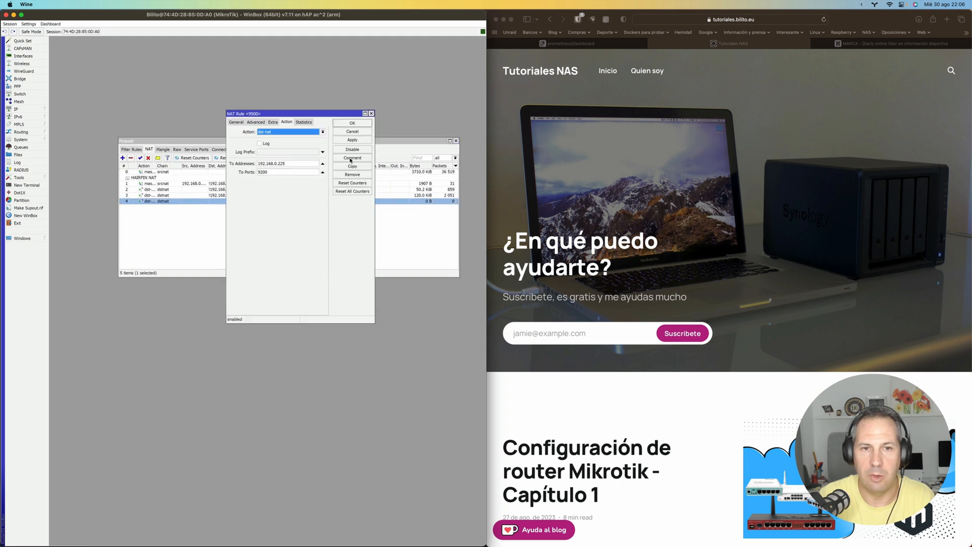
click(352, 158)
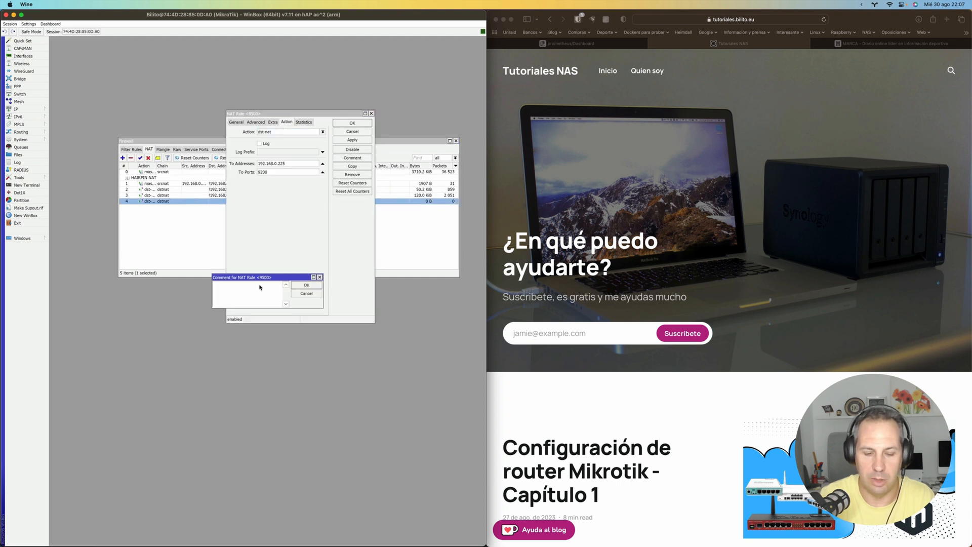
text(Ejempl)
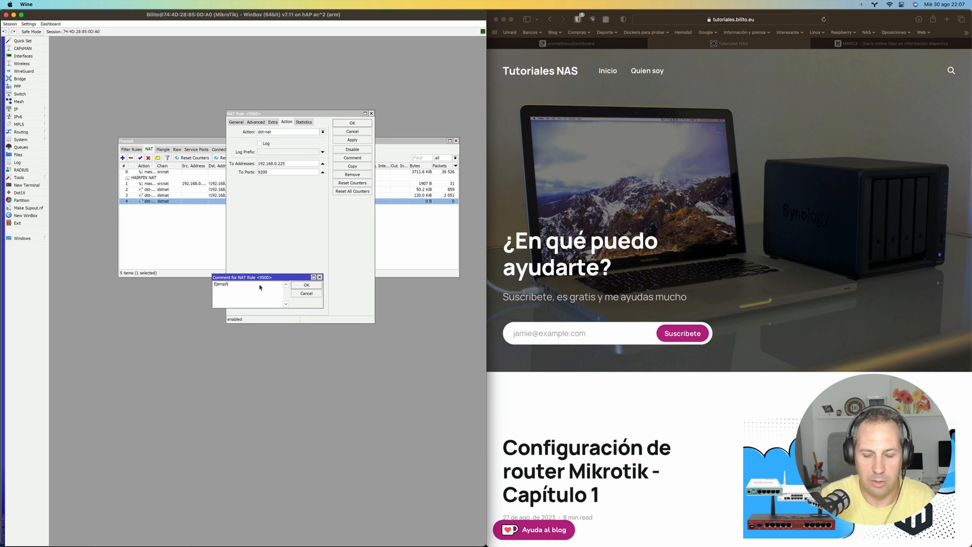
text(o de puerto abierto)
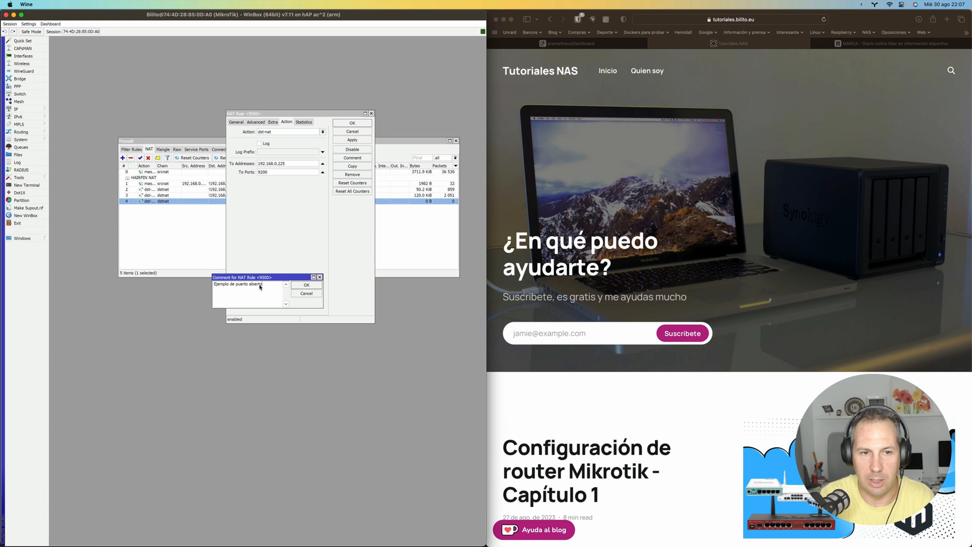
key(Return)
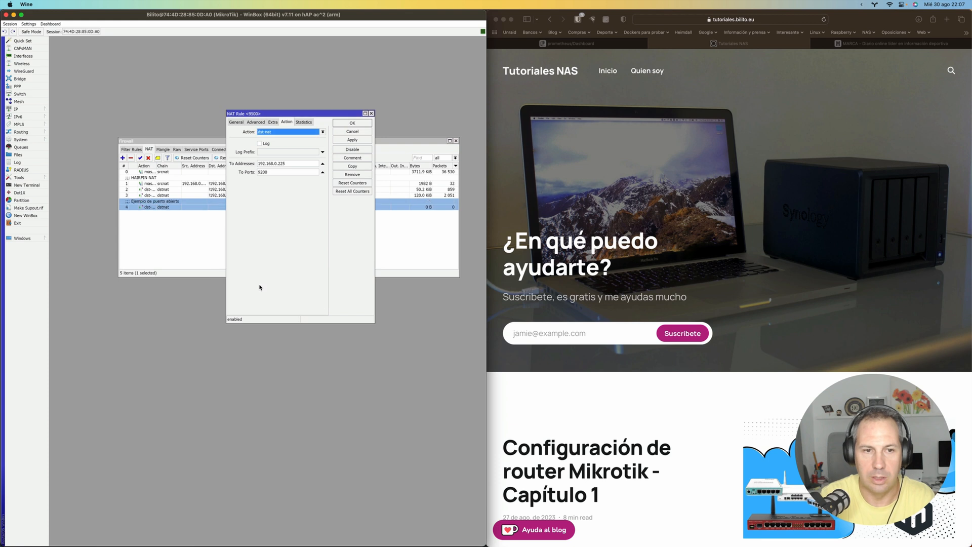
click(366, 124)
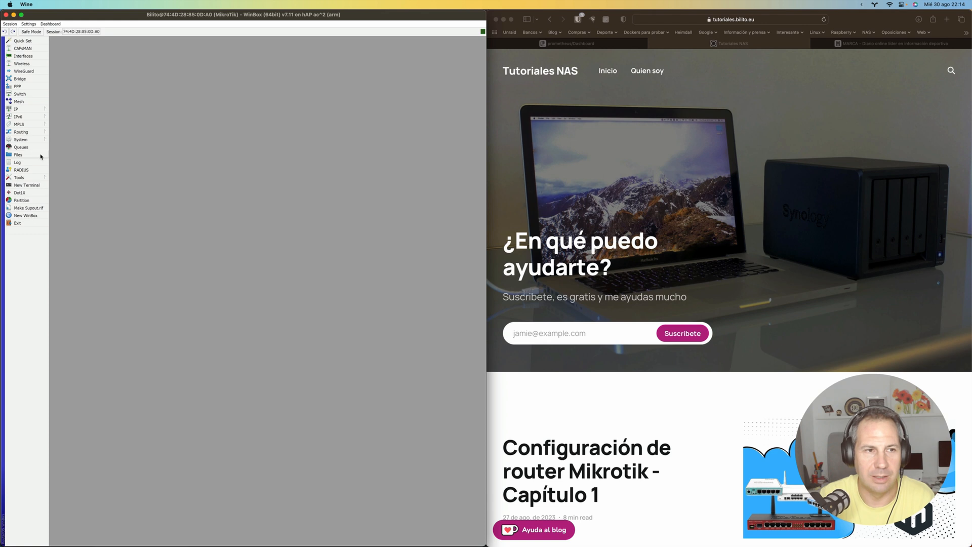
Try to create and upload a cloud backup named "Backup ejemplo", entering a backup password.
click(18, 154)
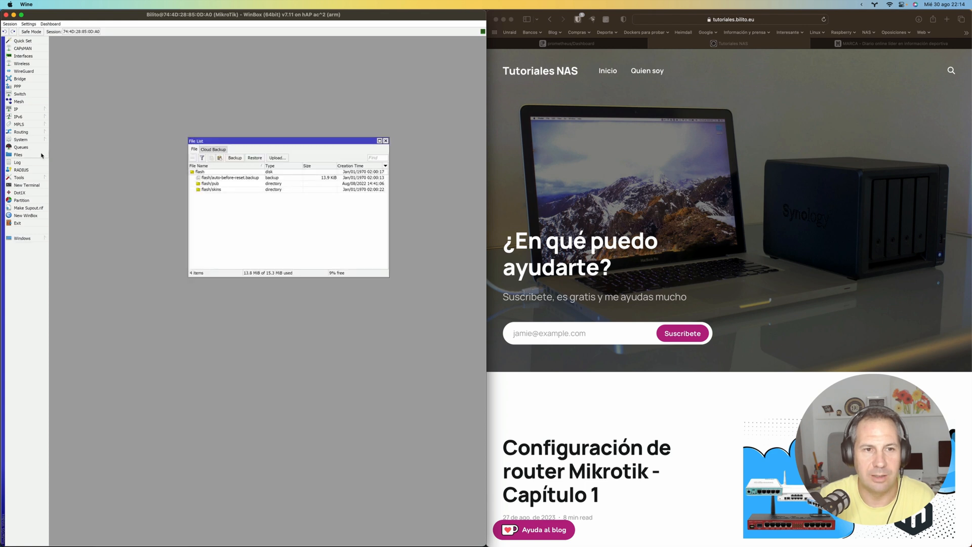
click(222, 150)
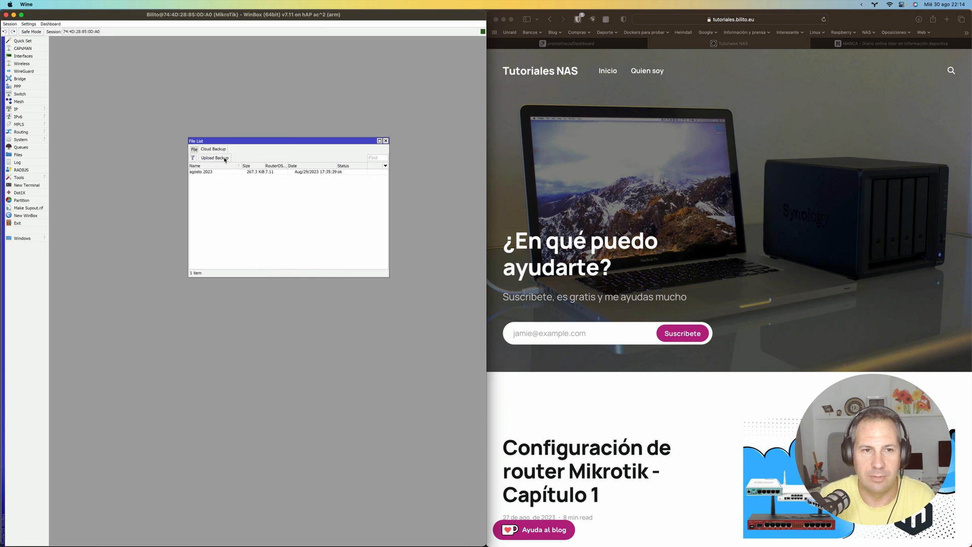
click(215, 158)
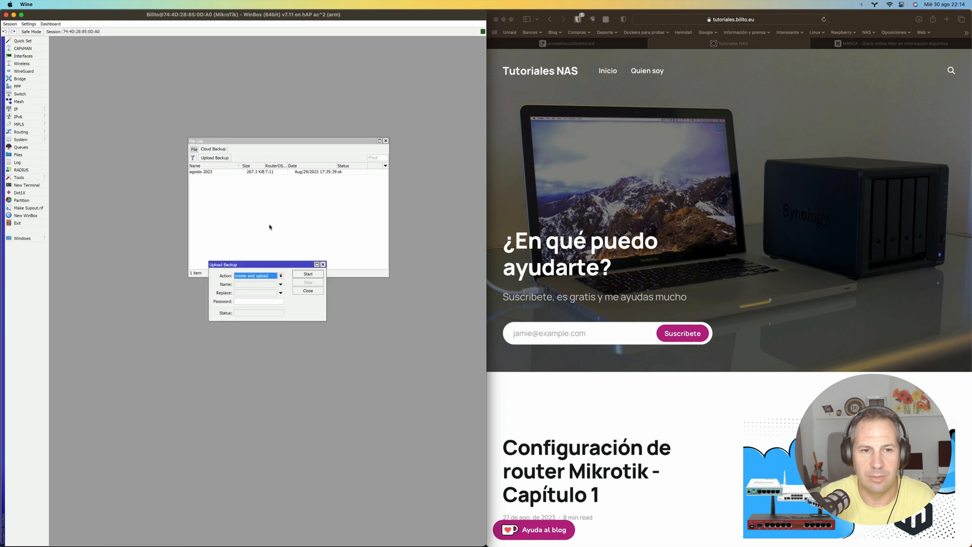
click(265, 284)
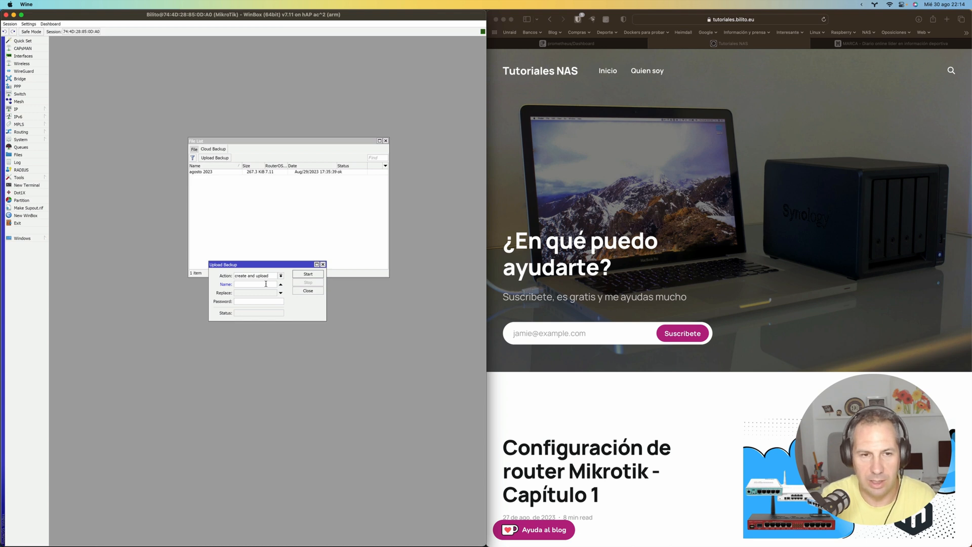
text(Bac)
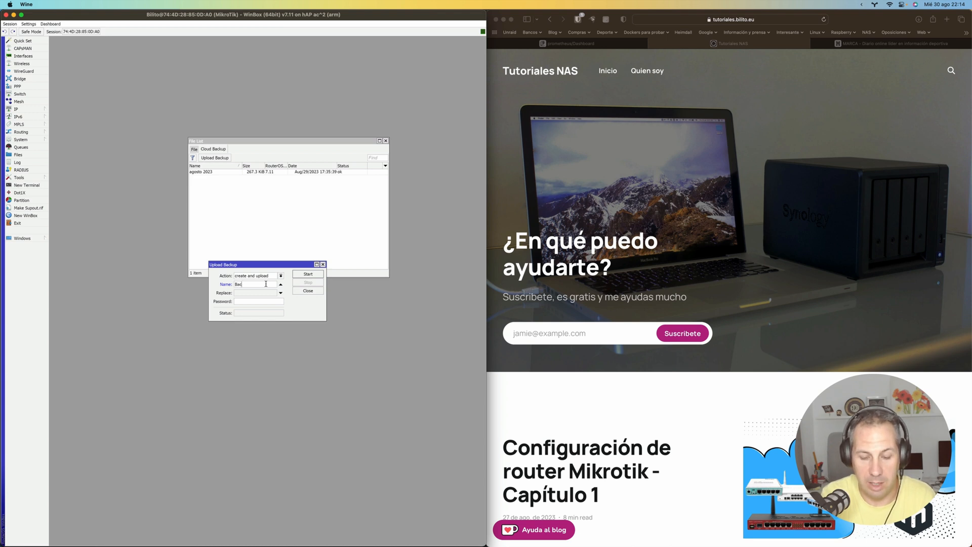
text(kup ejemplo)
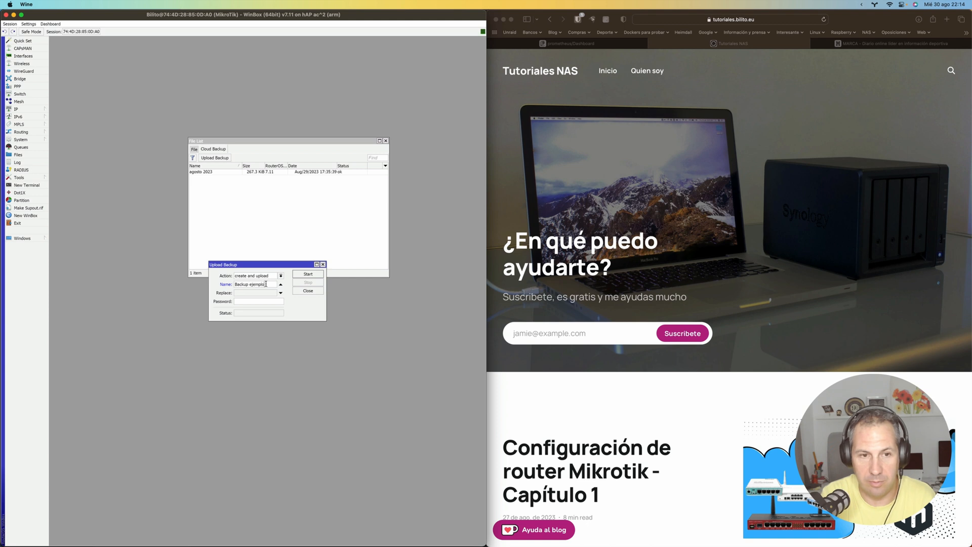
click(262, 302)
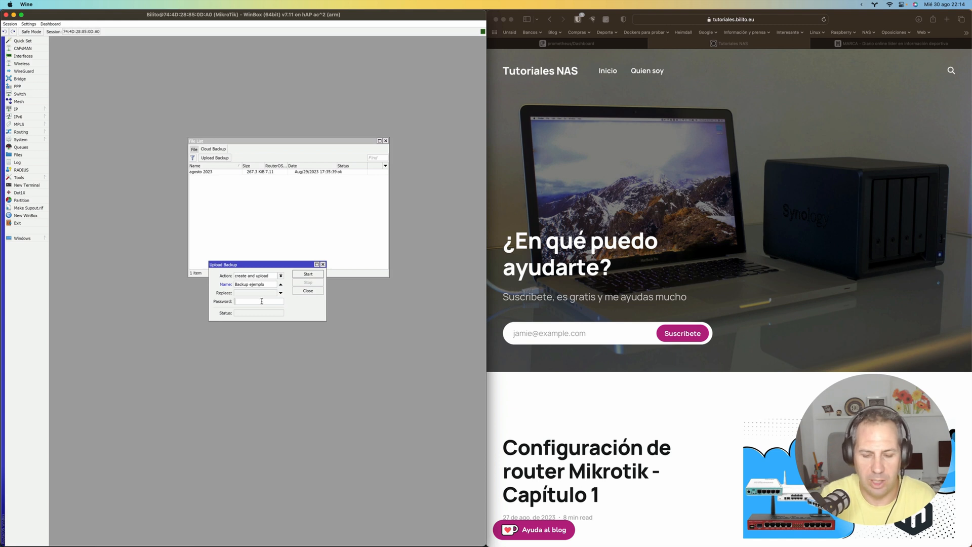
text(*****)
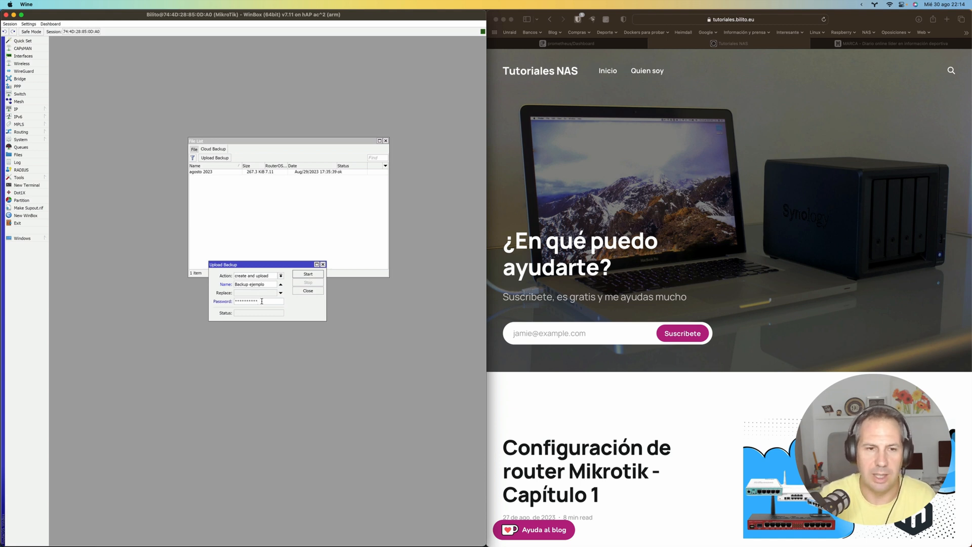
click(308, 274)
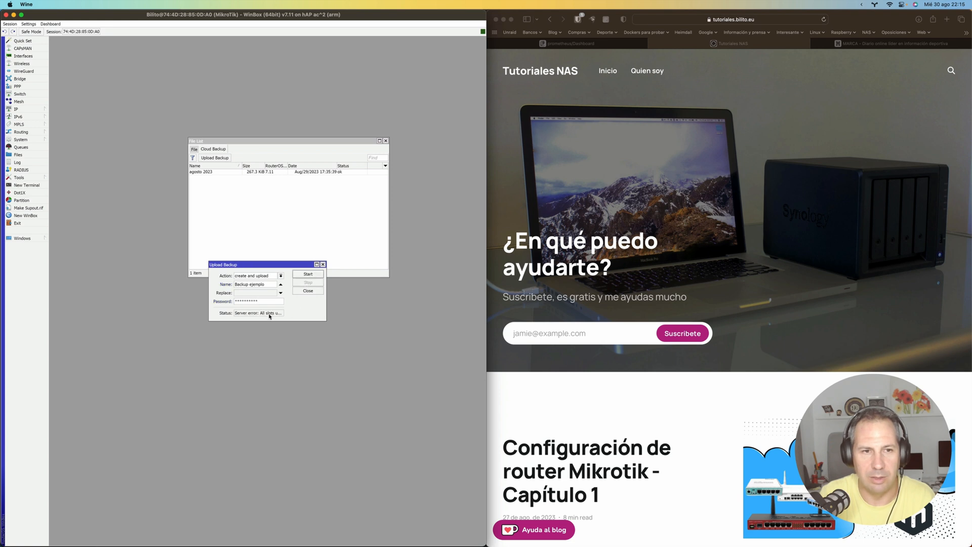
click(322, 264)
Remove the existing "agosto 2023" backup from the router's cloud backups.
right_click(210, 172)
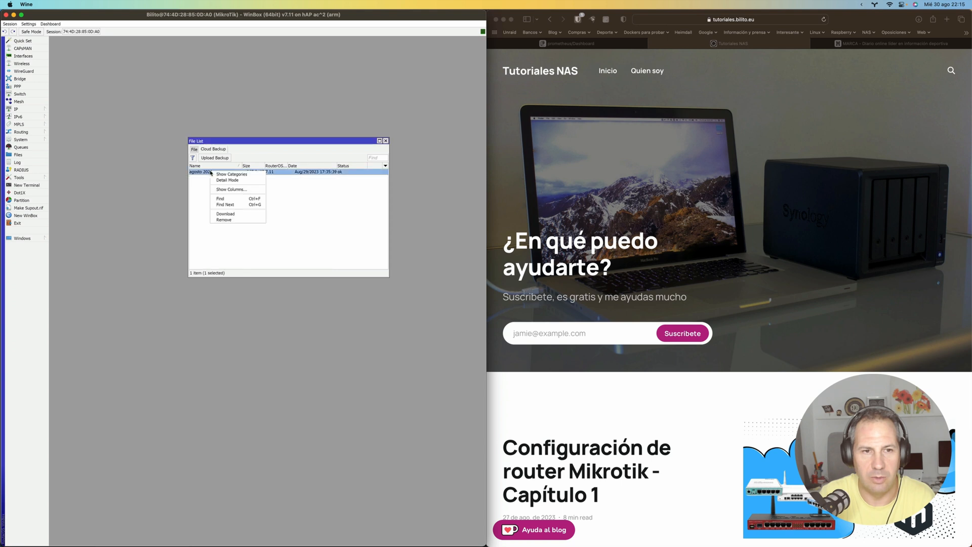
click(223, 220)
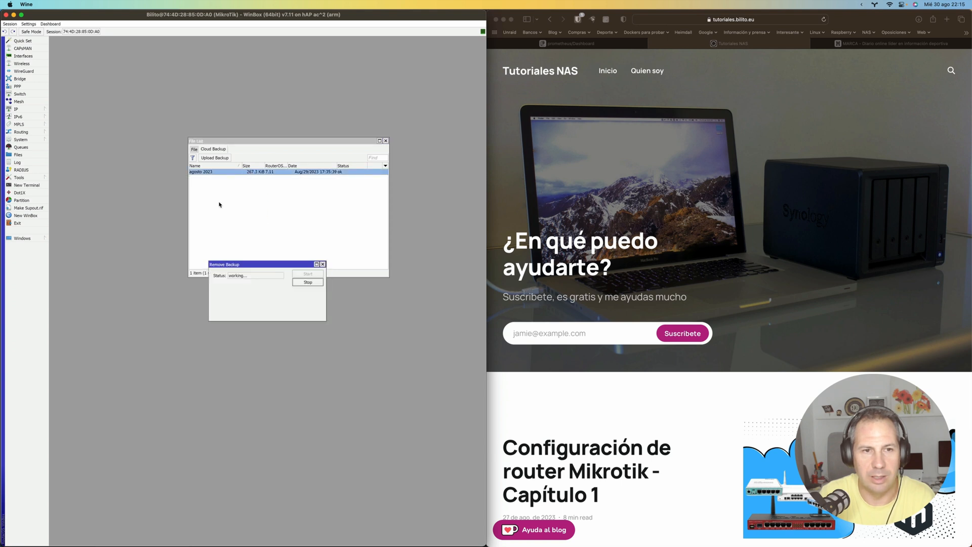
click(288, 268)
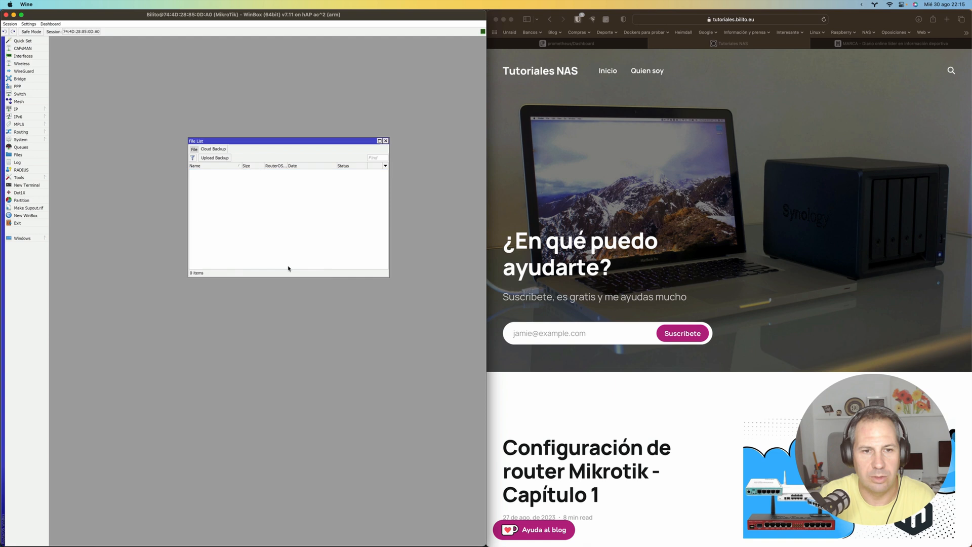
Create and upload the cloud backup "Backup ejemplo" again with the retained settings, and close the upload dialog.
click(215, 158)
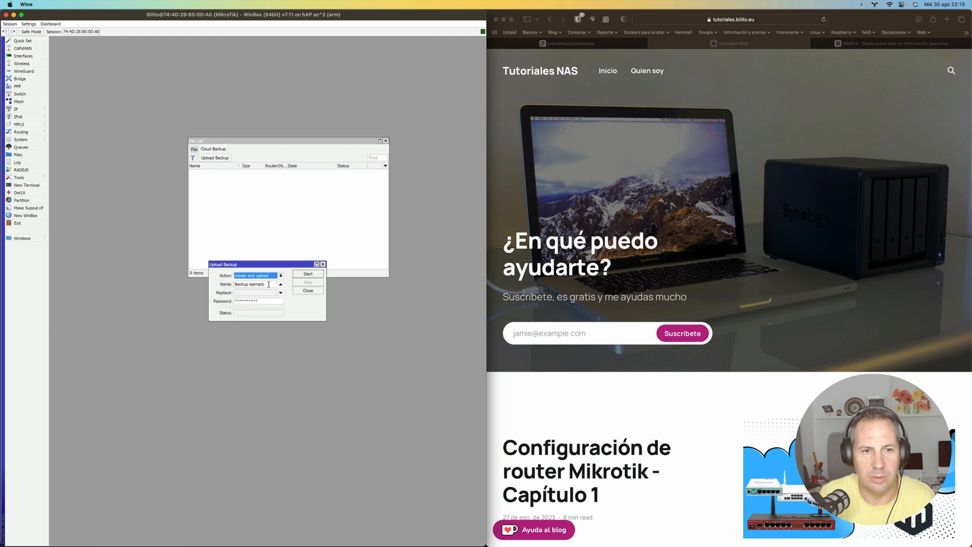
click(306, 274)
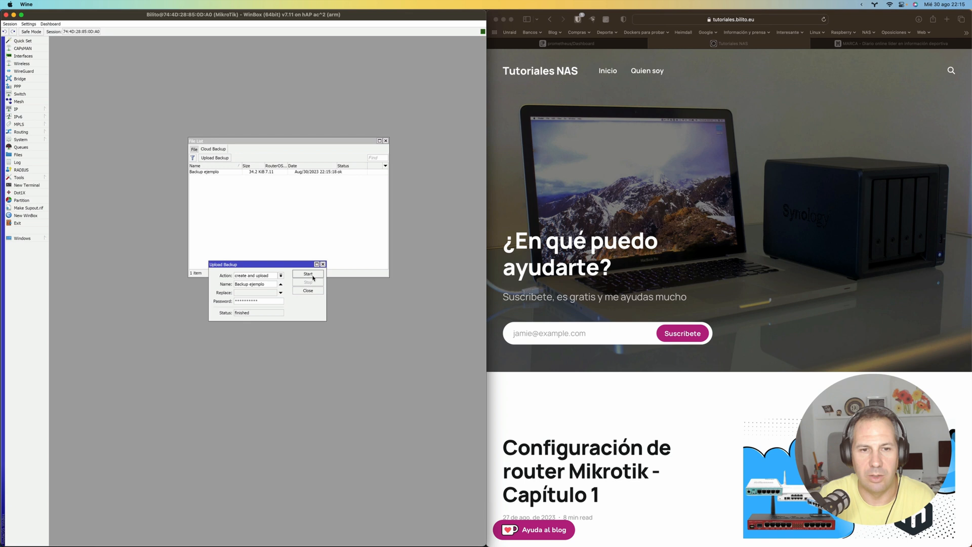
click(308, 291)
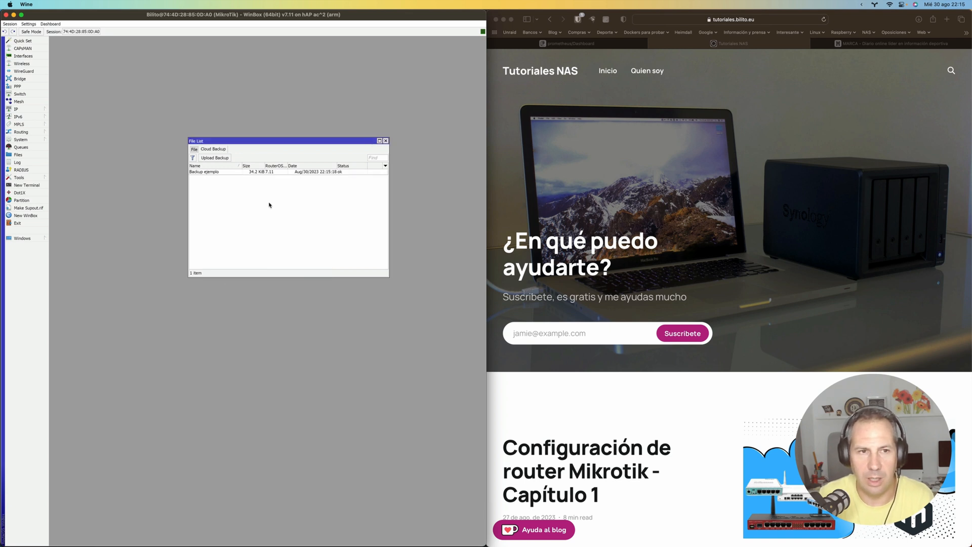
Create a local backup file named "backup-ejemplo" in the router's file list.
click(194, 150)
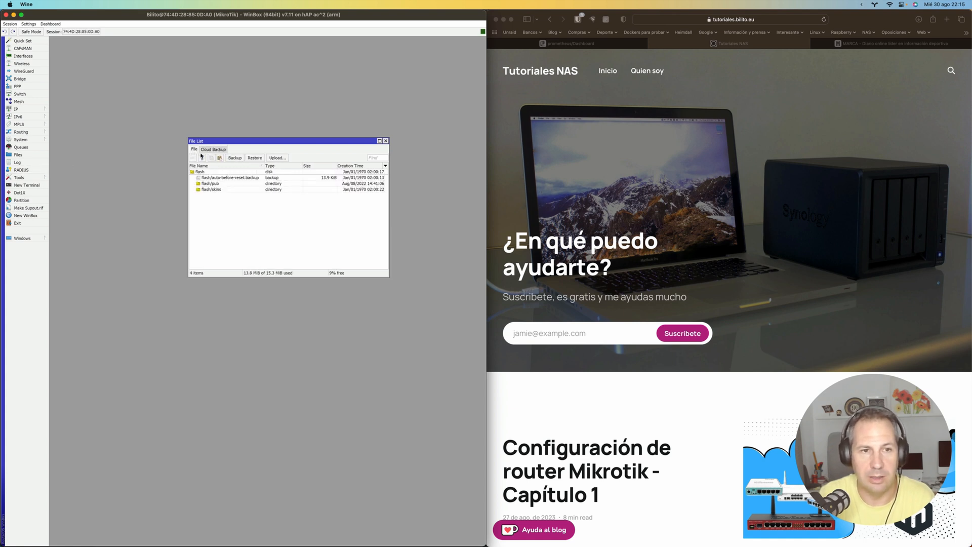
click(234, 158)
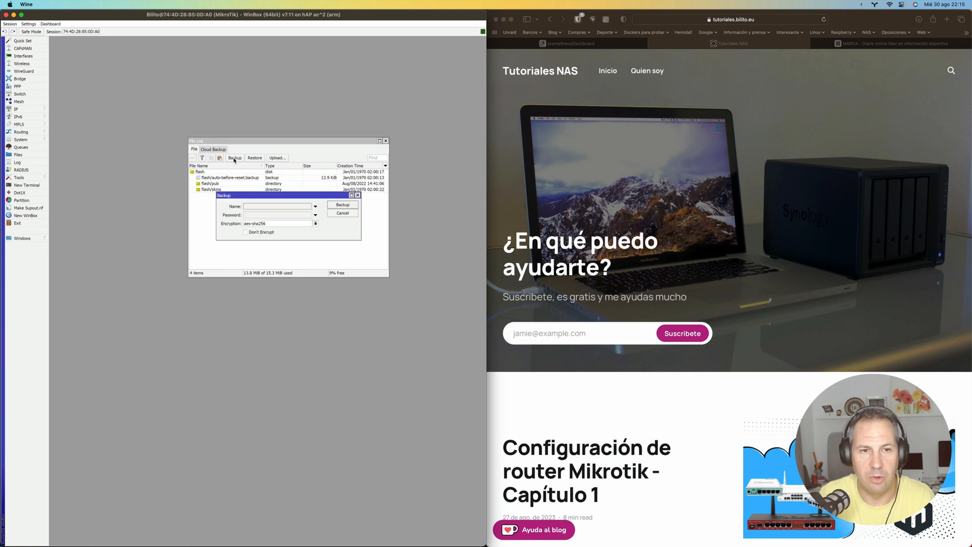
click(269, 207)
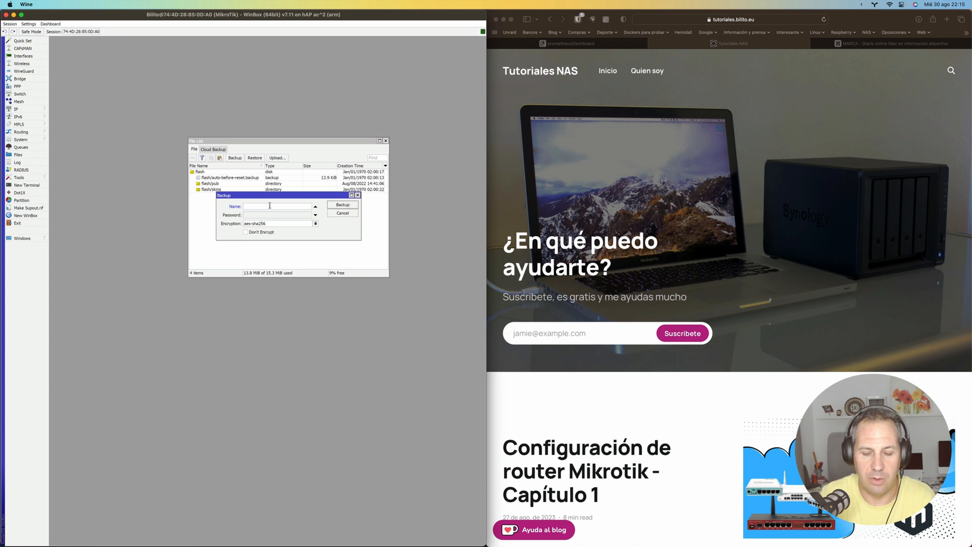
text(backup)
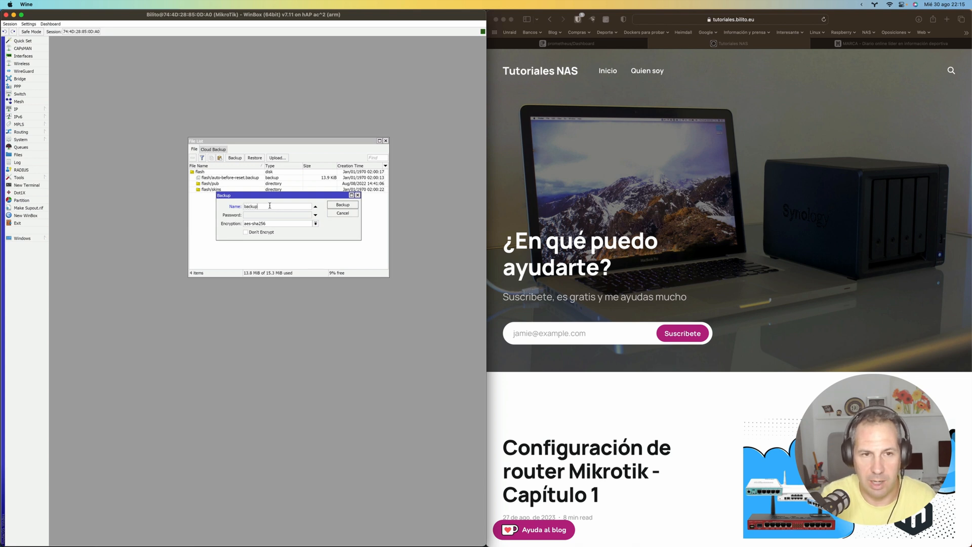
text(-ejemp)
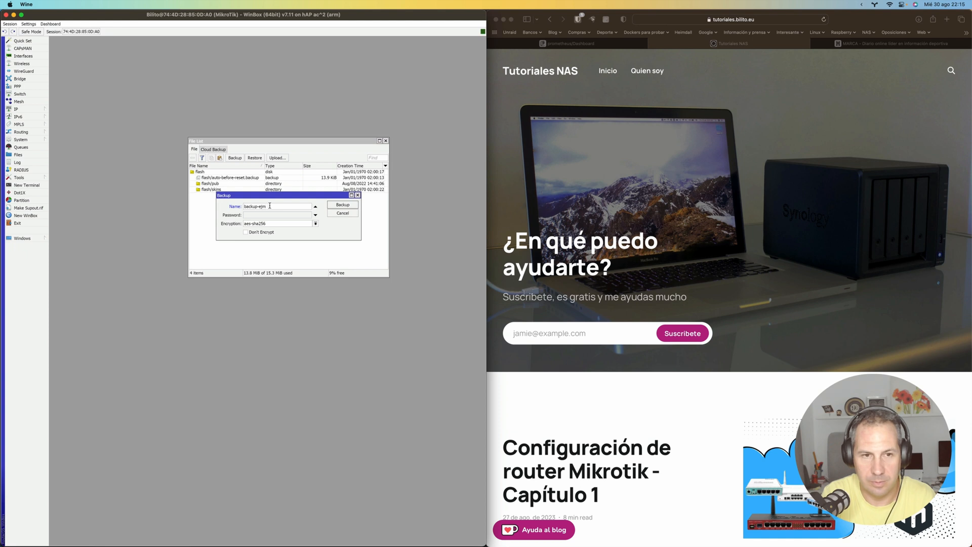
text(em)
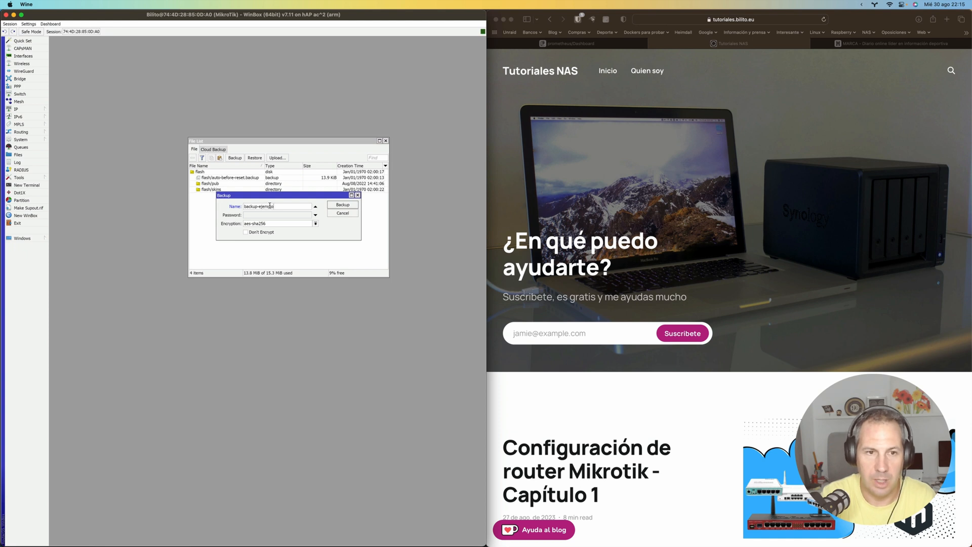
text(plo)
click(259, 215)
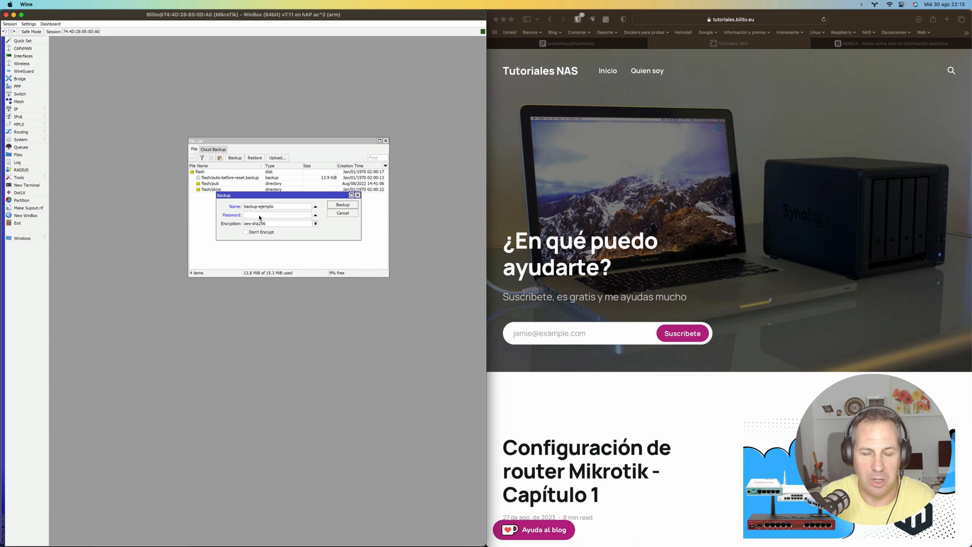
click(334, 205)
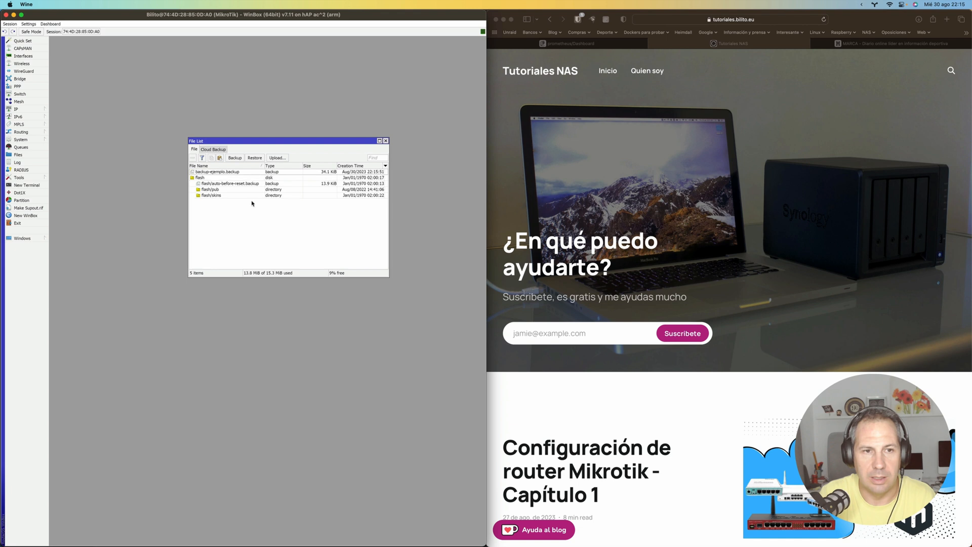
Download backup-ejemplo.backup from the router to the Escritorio folder.
right_click(227, 173)
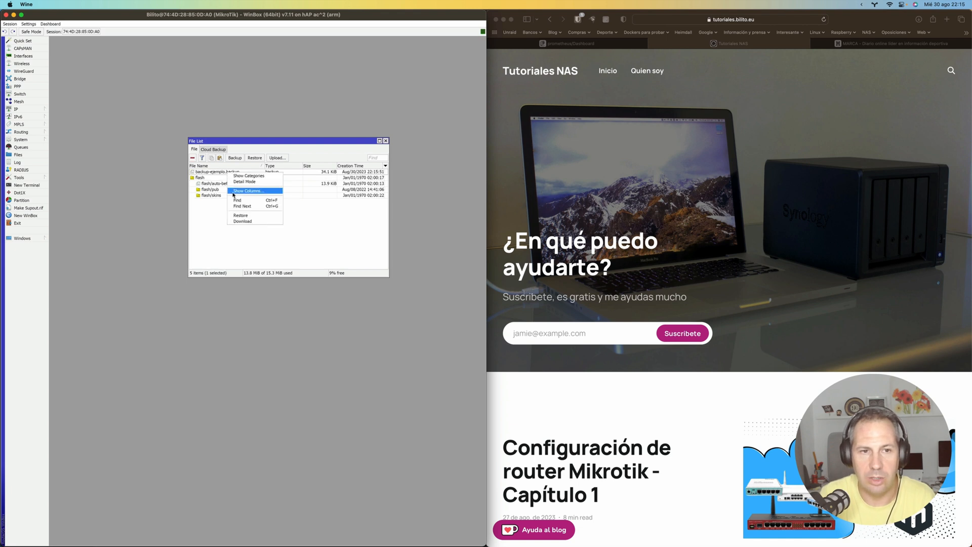
click(242, 221)
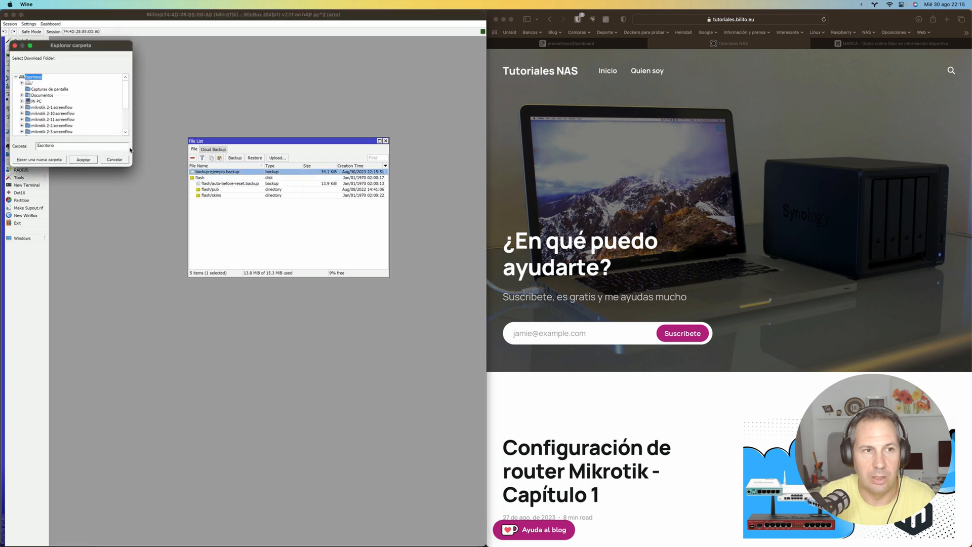
click(83, 160)
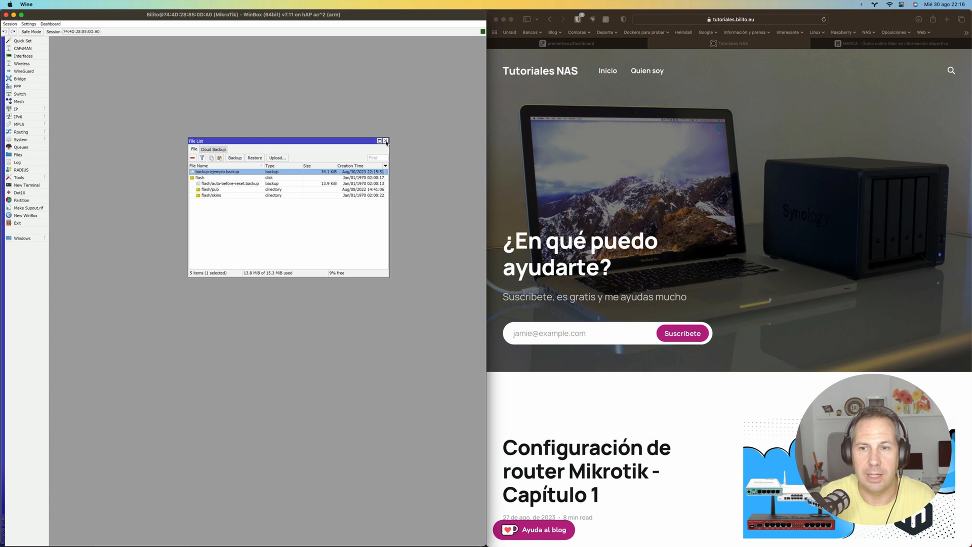
click(252, 158)
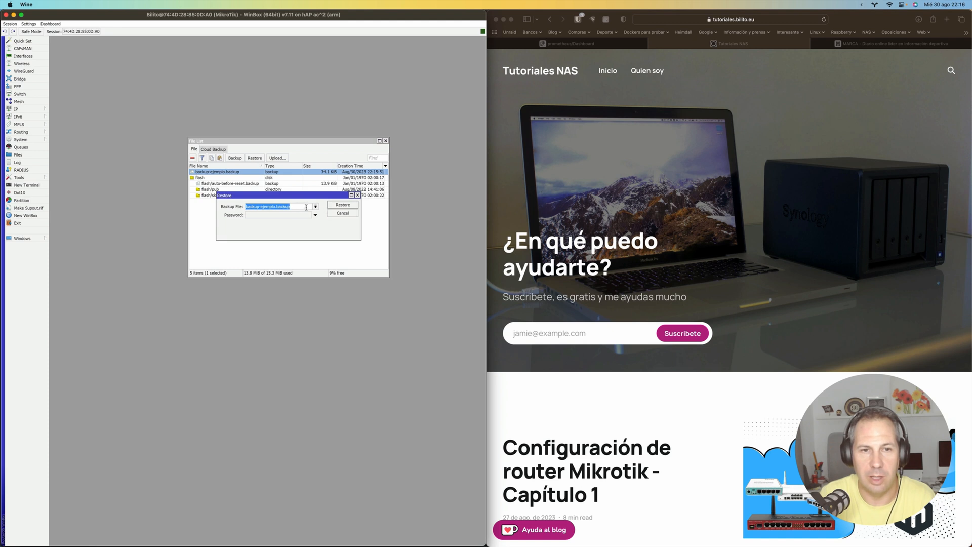
click(333, 214)
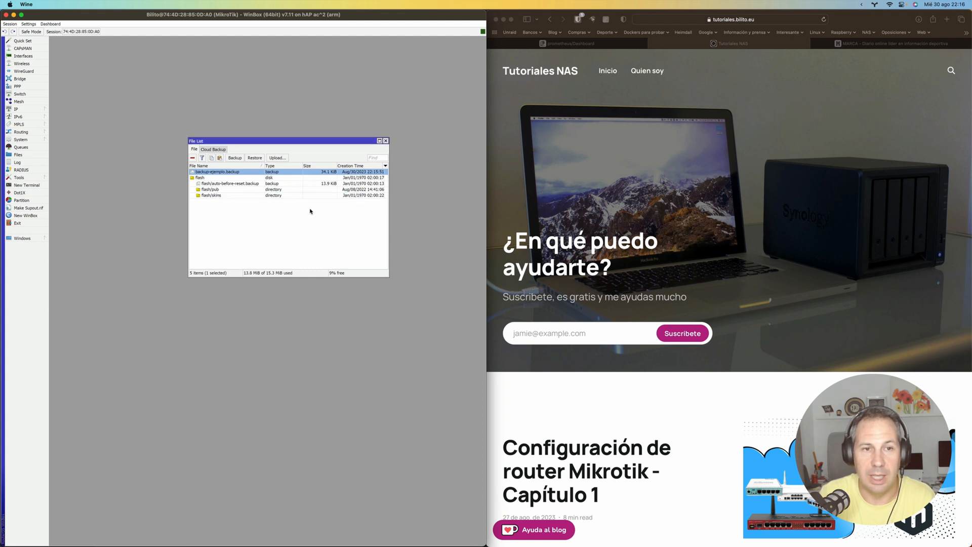
right_click(237, 174)
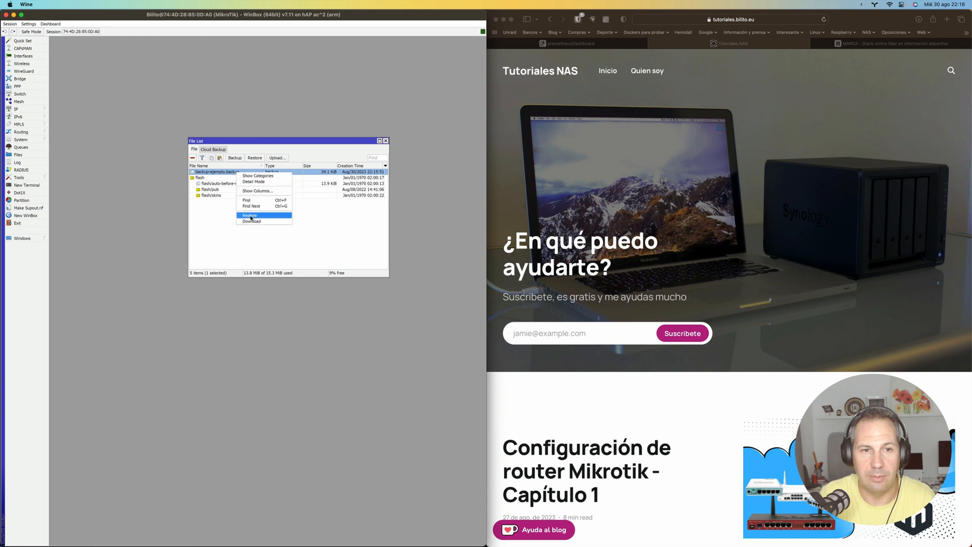
click(230, 204)
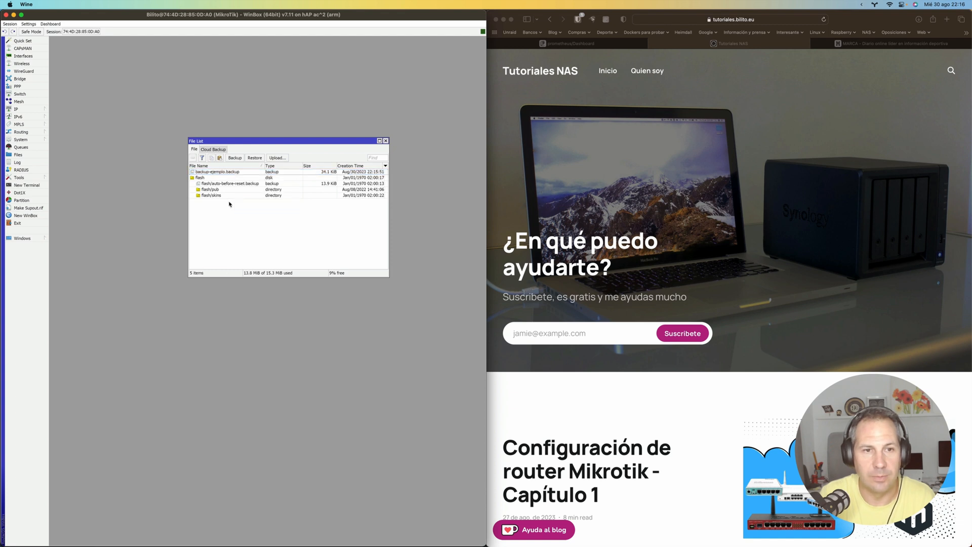
Upload "mikrotik agosto 2023.backup" from the Downloads folder to the router and select it in the file list.
click(283, 158)
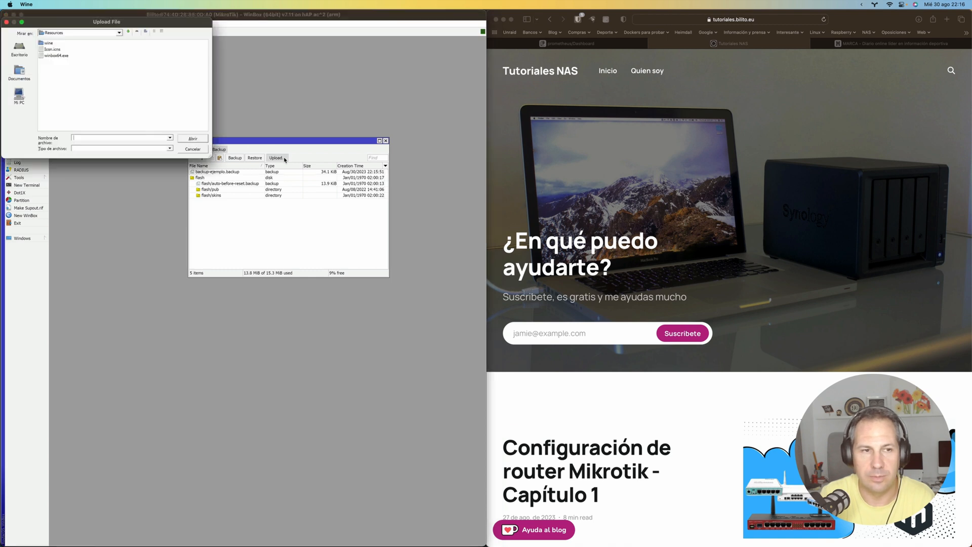
click(17, 51)
click(69, 62)
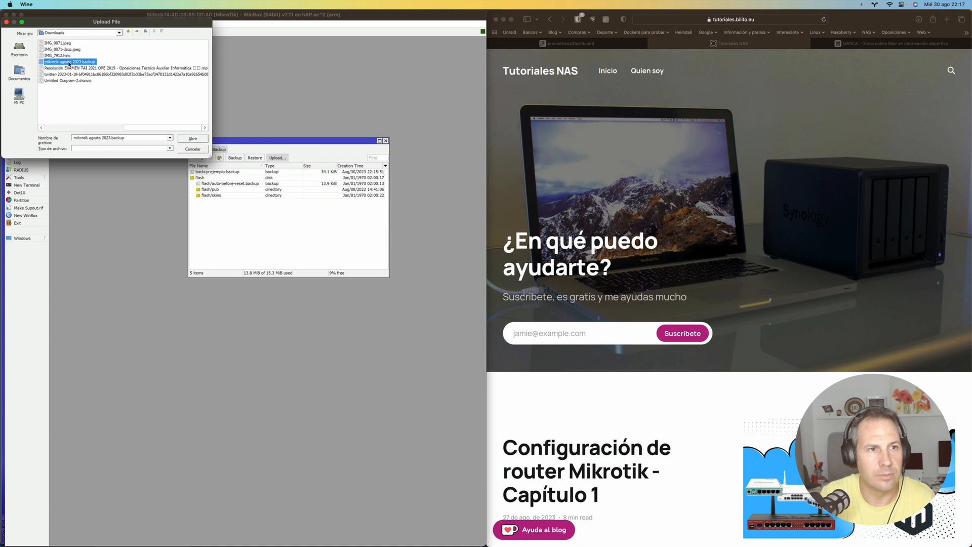
click(185, 140)
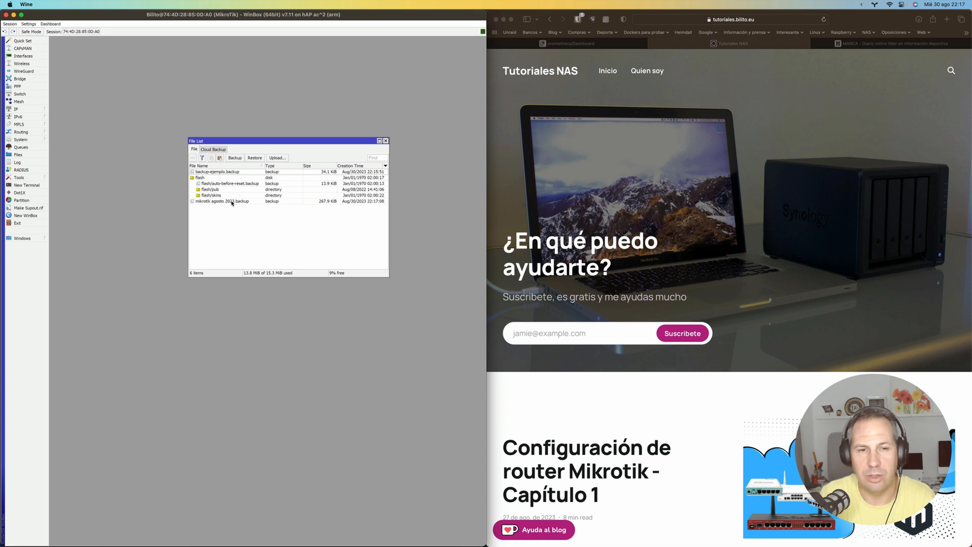
click(231, 201)
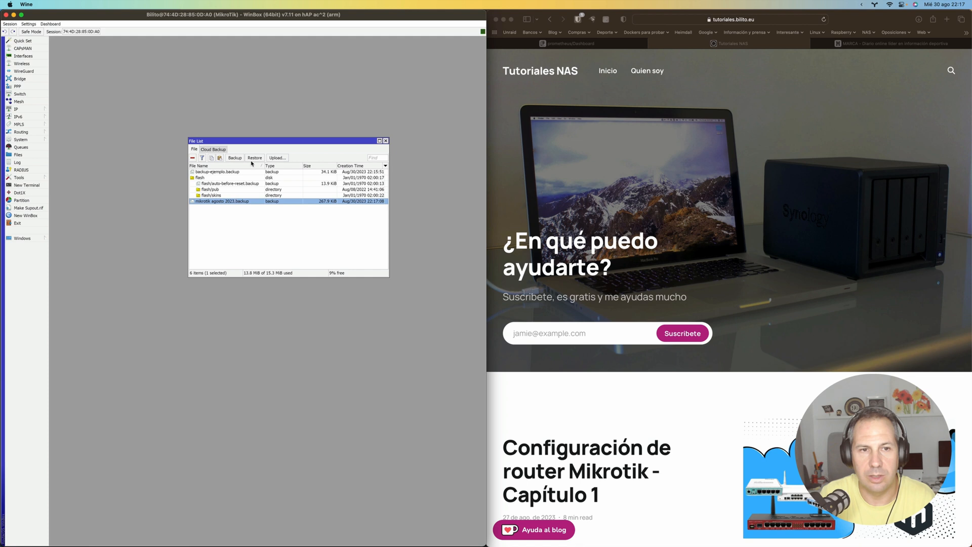